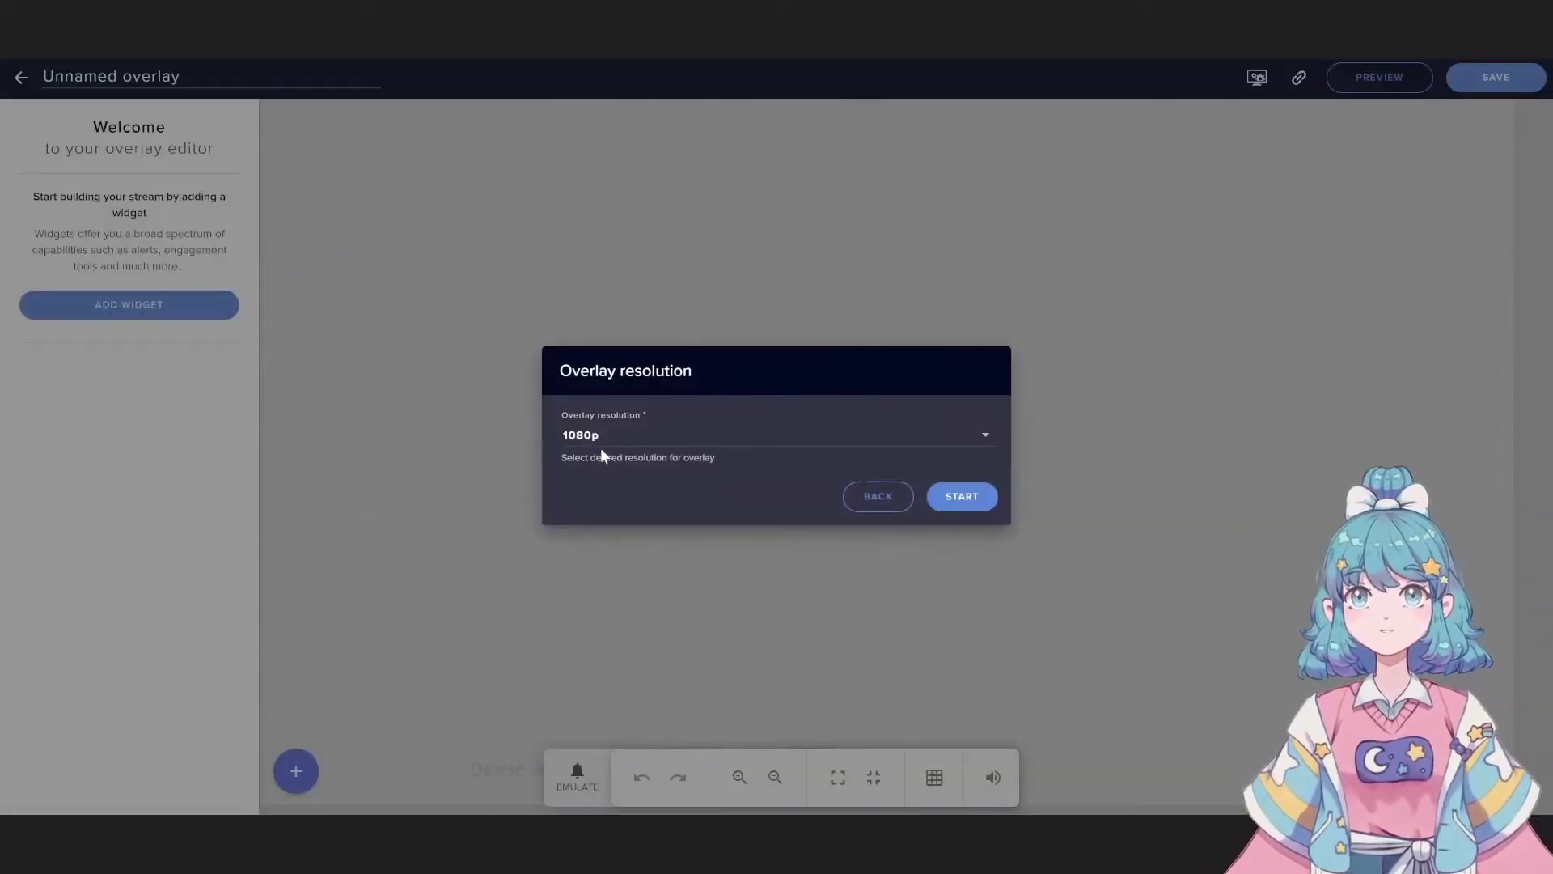
- Keep the 1080p resolution and start a blank overlay
click(967, 496)
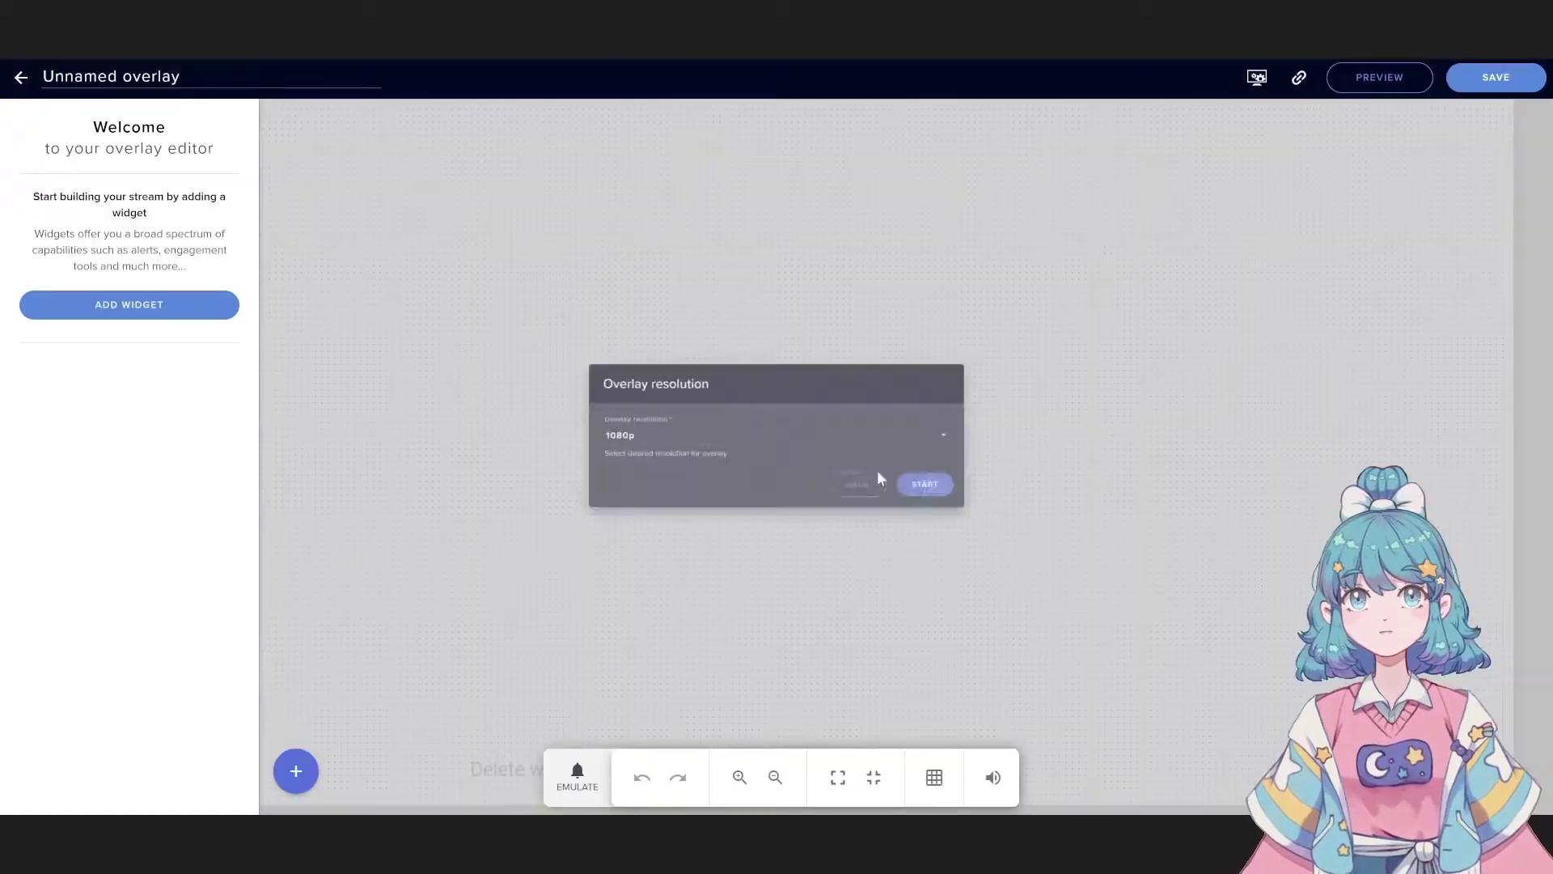
- Add an Alerts > HypeCup widget and swap its default cup for a plain glass tumbler
click(163, 306)
mouse_move(404, 414)
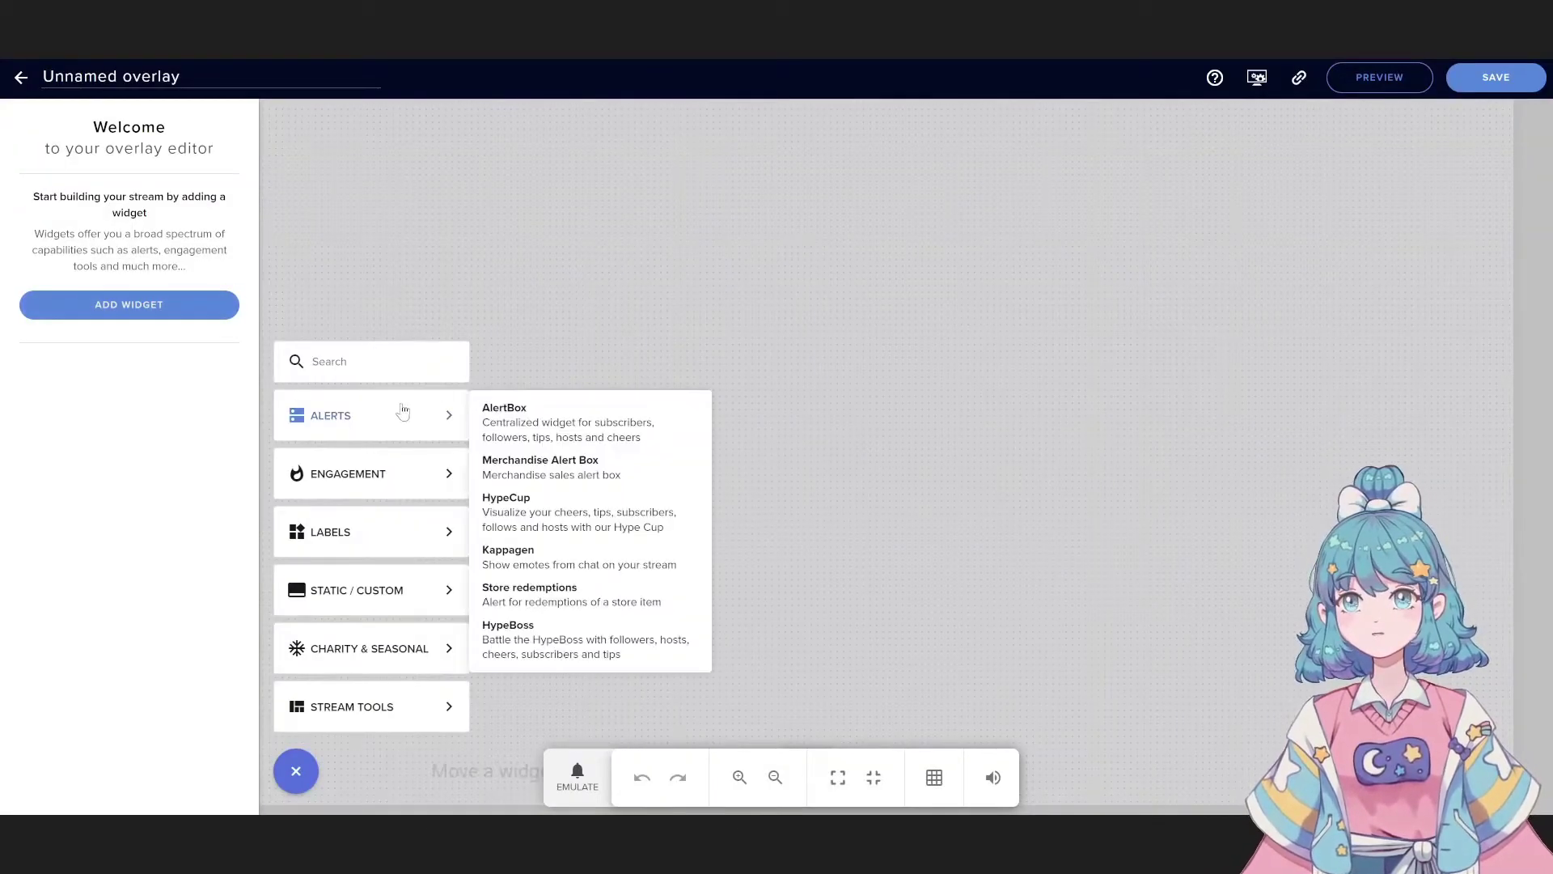
click(594, 508)
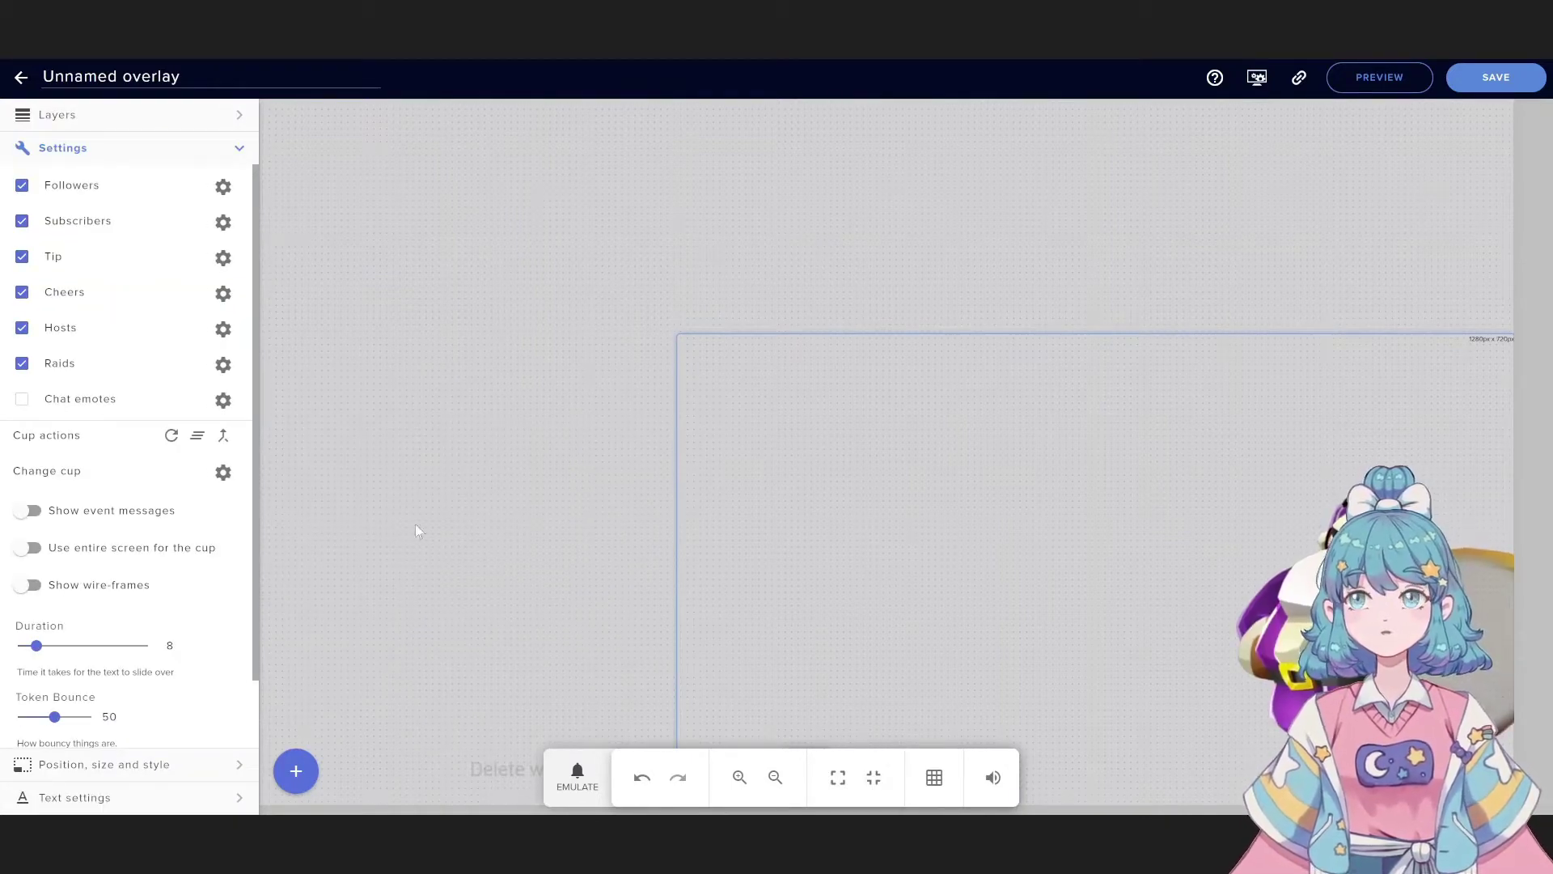
click(224, 473)
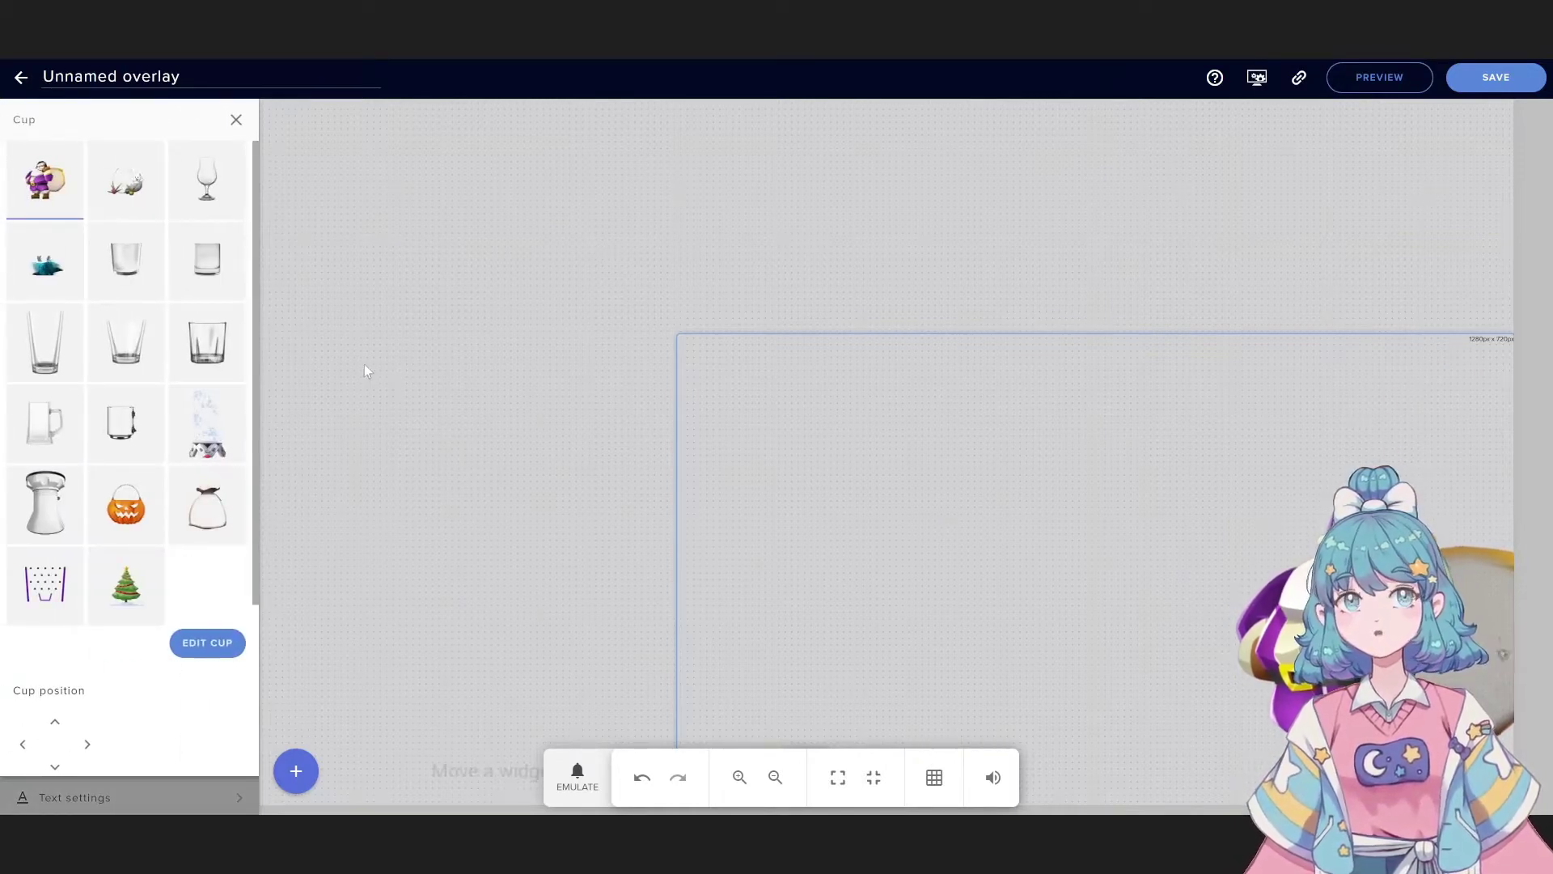
click(217, 336)
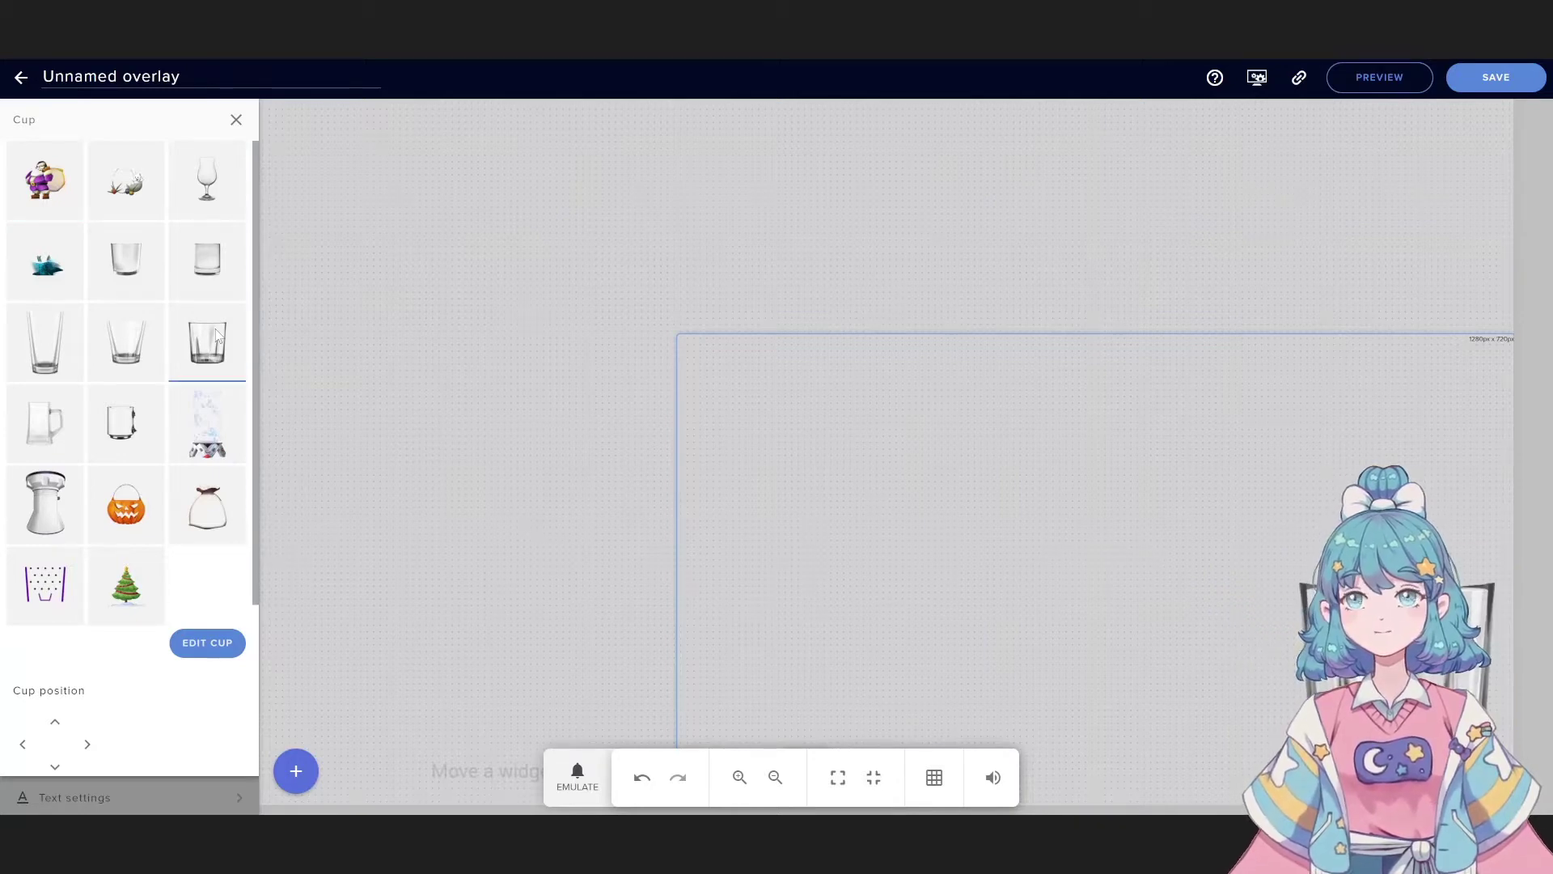
- Set the cup's foreground image to Jar_Overlay2.png
click(188, 652)
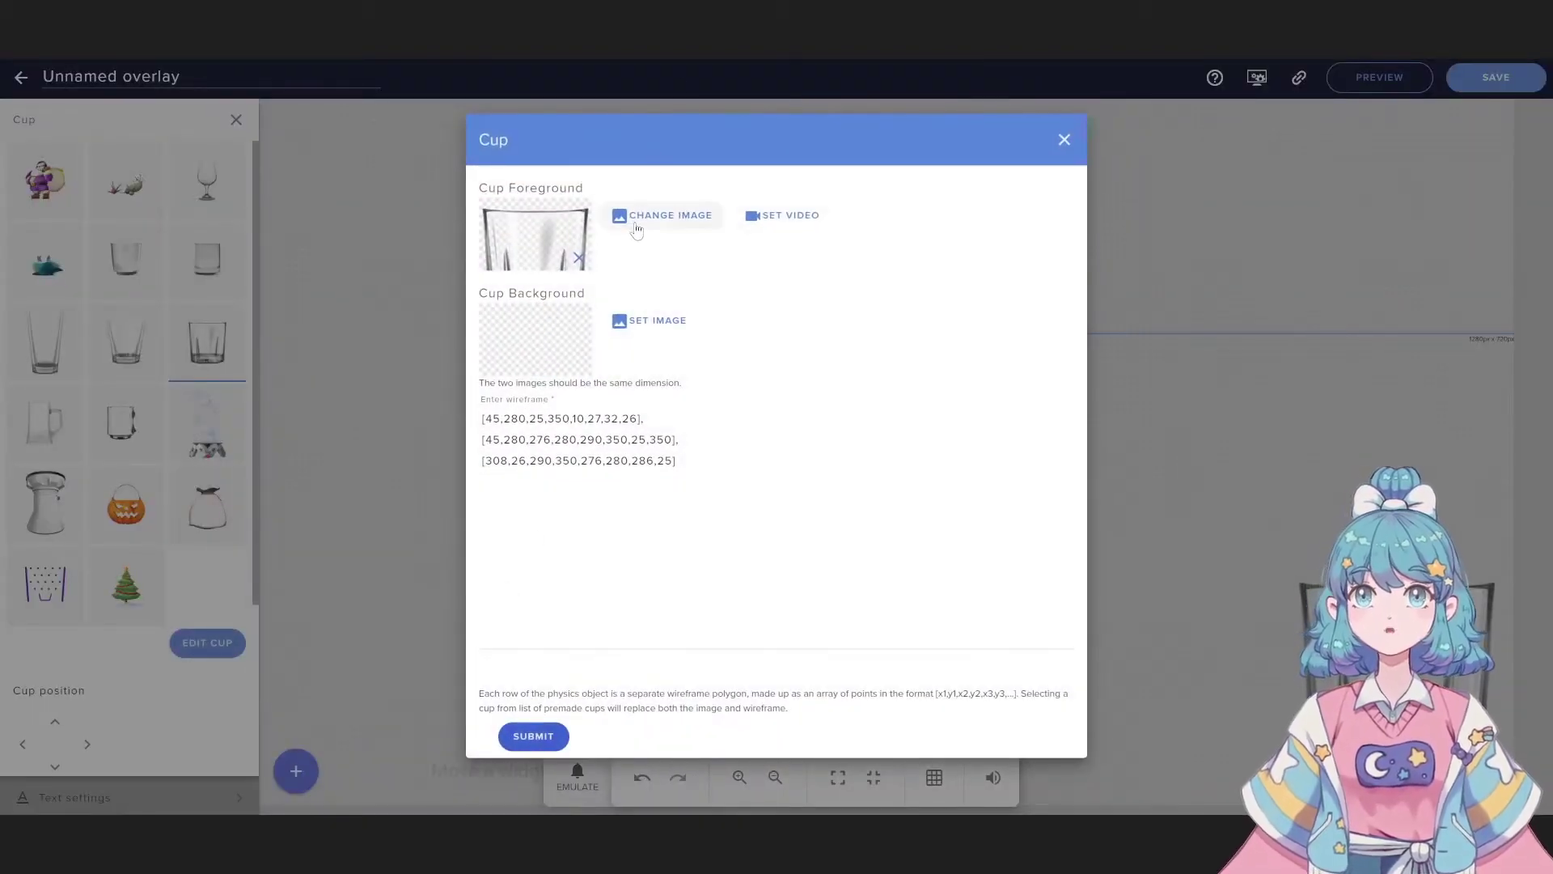
click(636, 217)
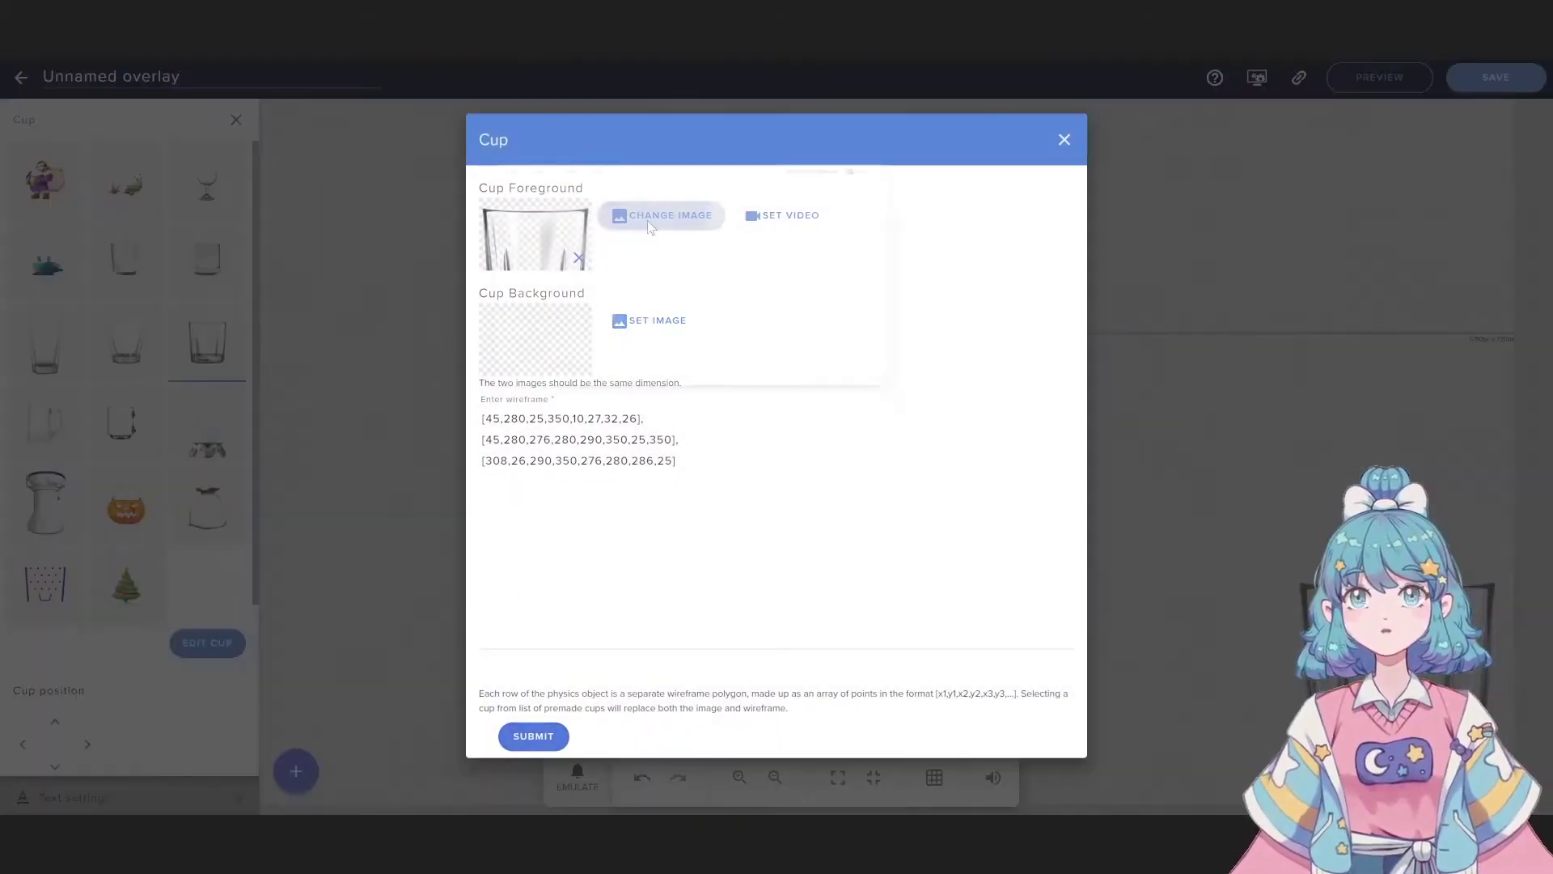
scroll(955, 391, down, 3)
scroll(1035, 368, up, 3)
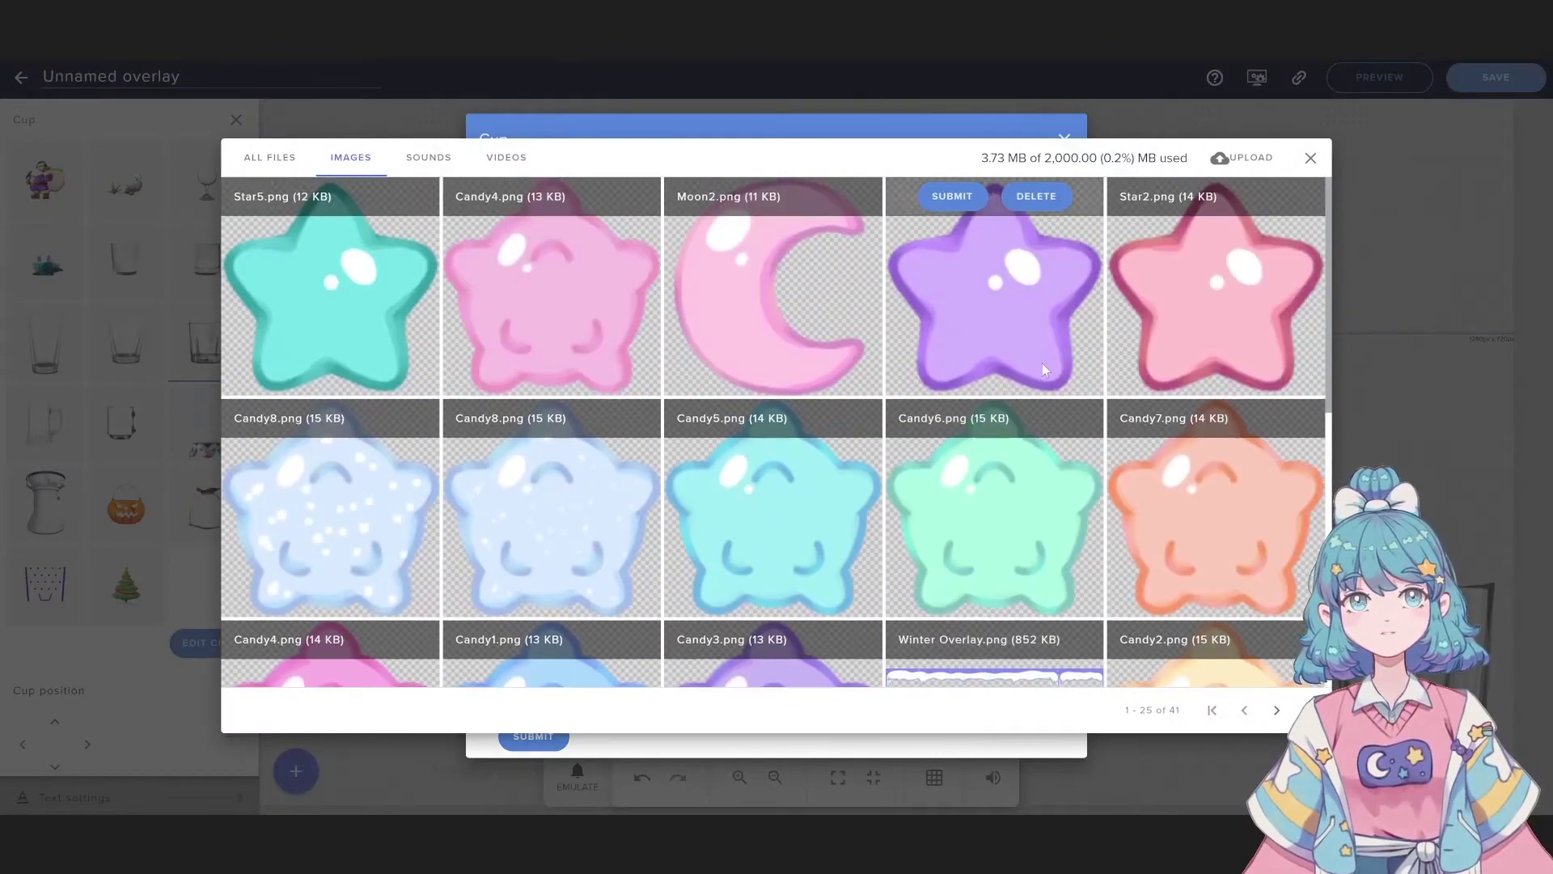
click(1243, 160)
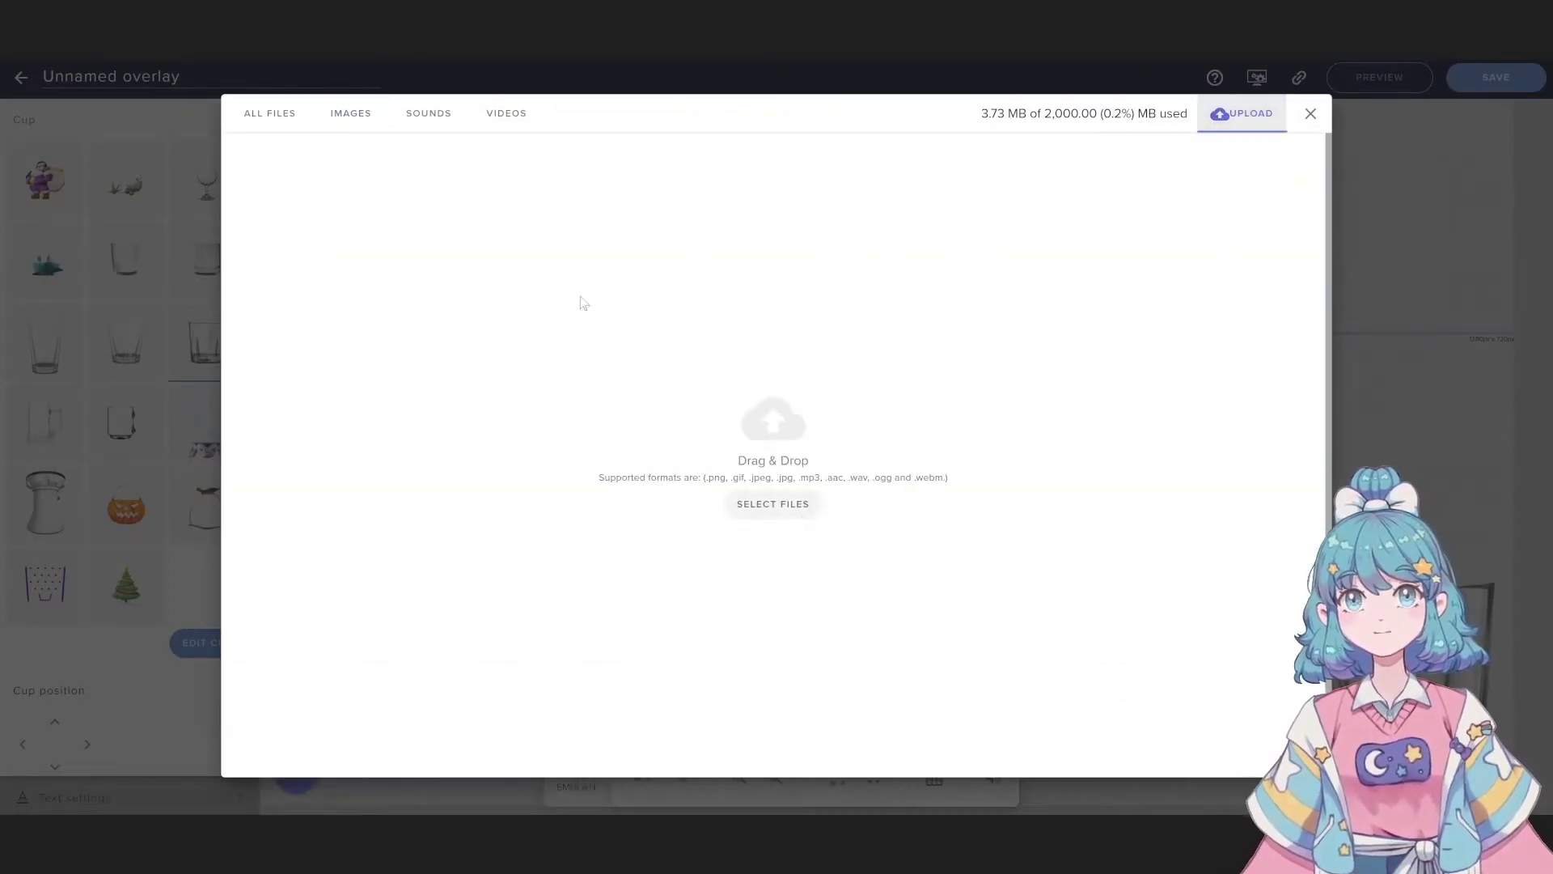
click(270, 122)
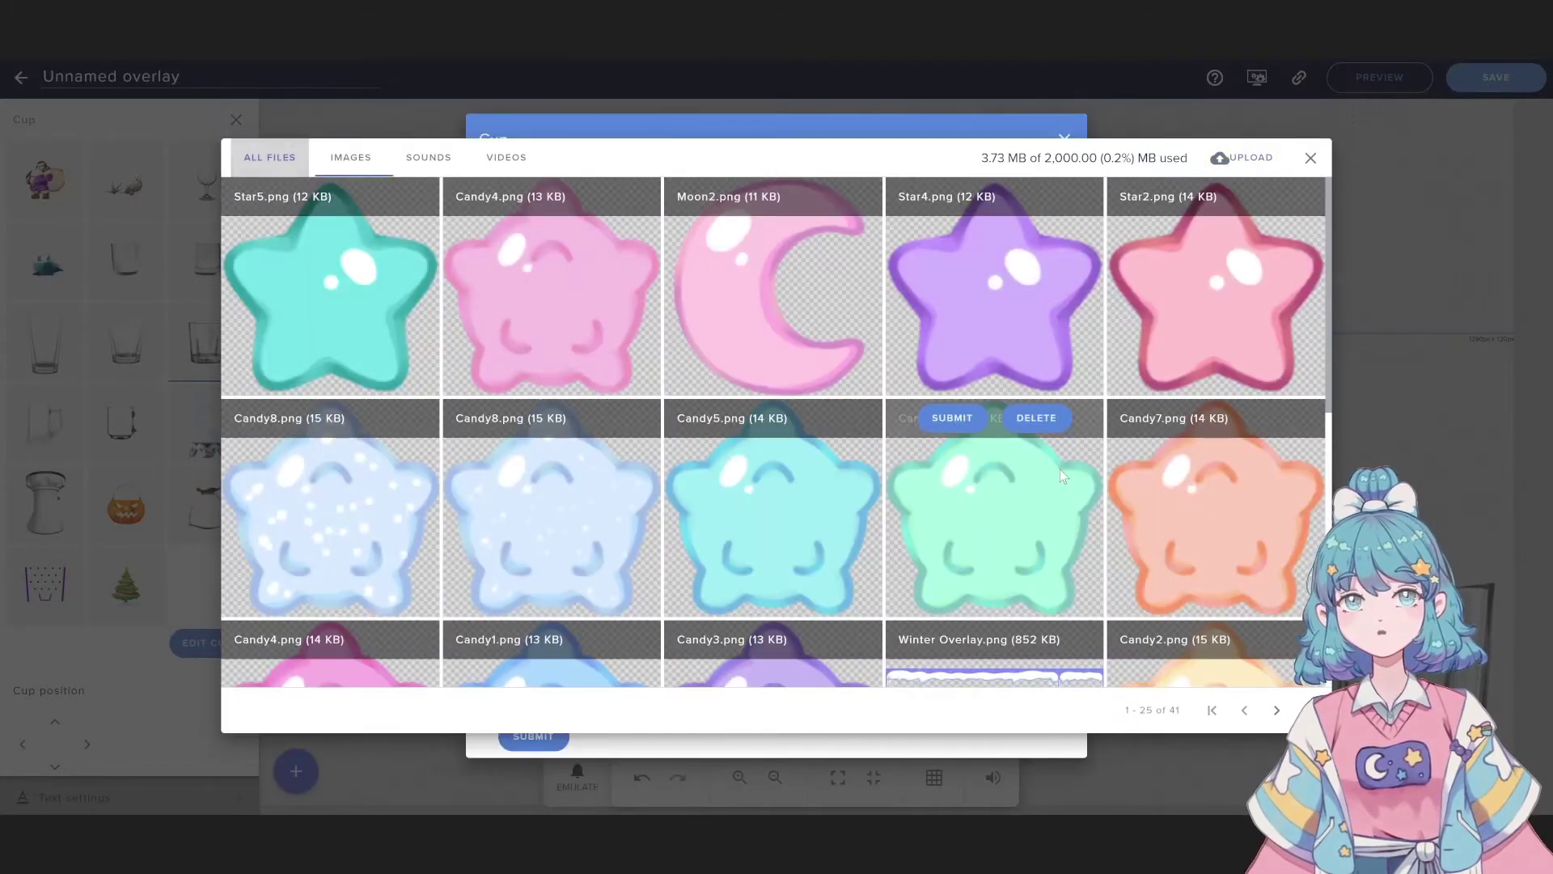
scroll(1061, 472, down, 7)
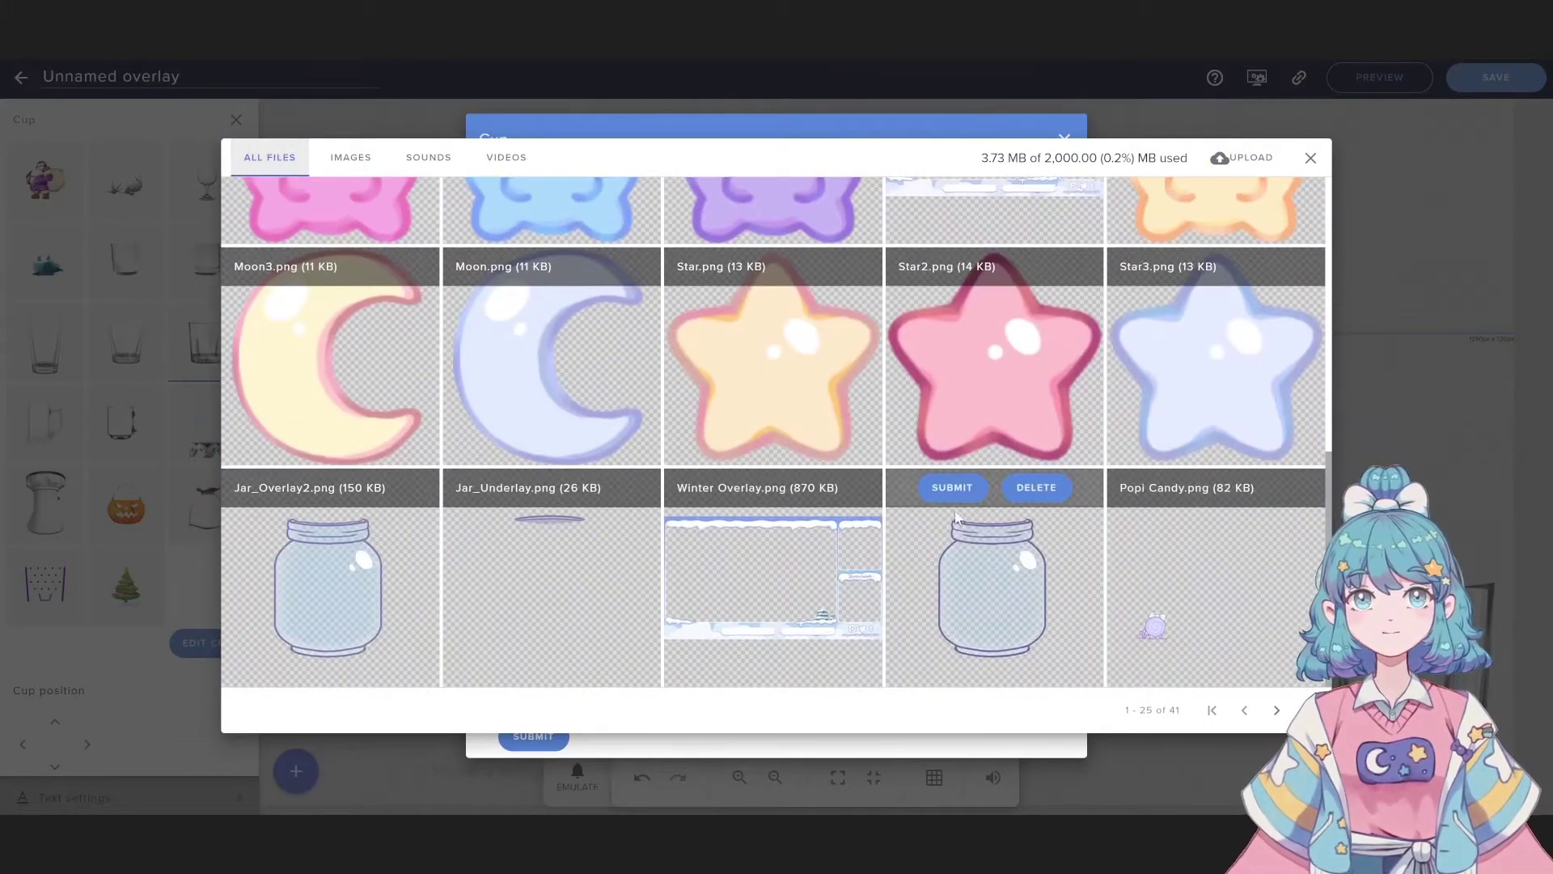
click(287, 486)
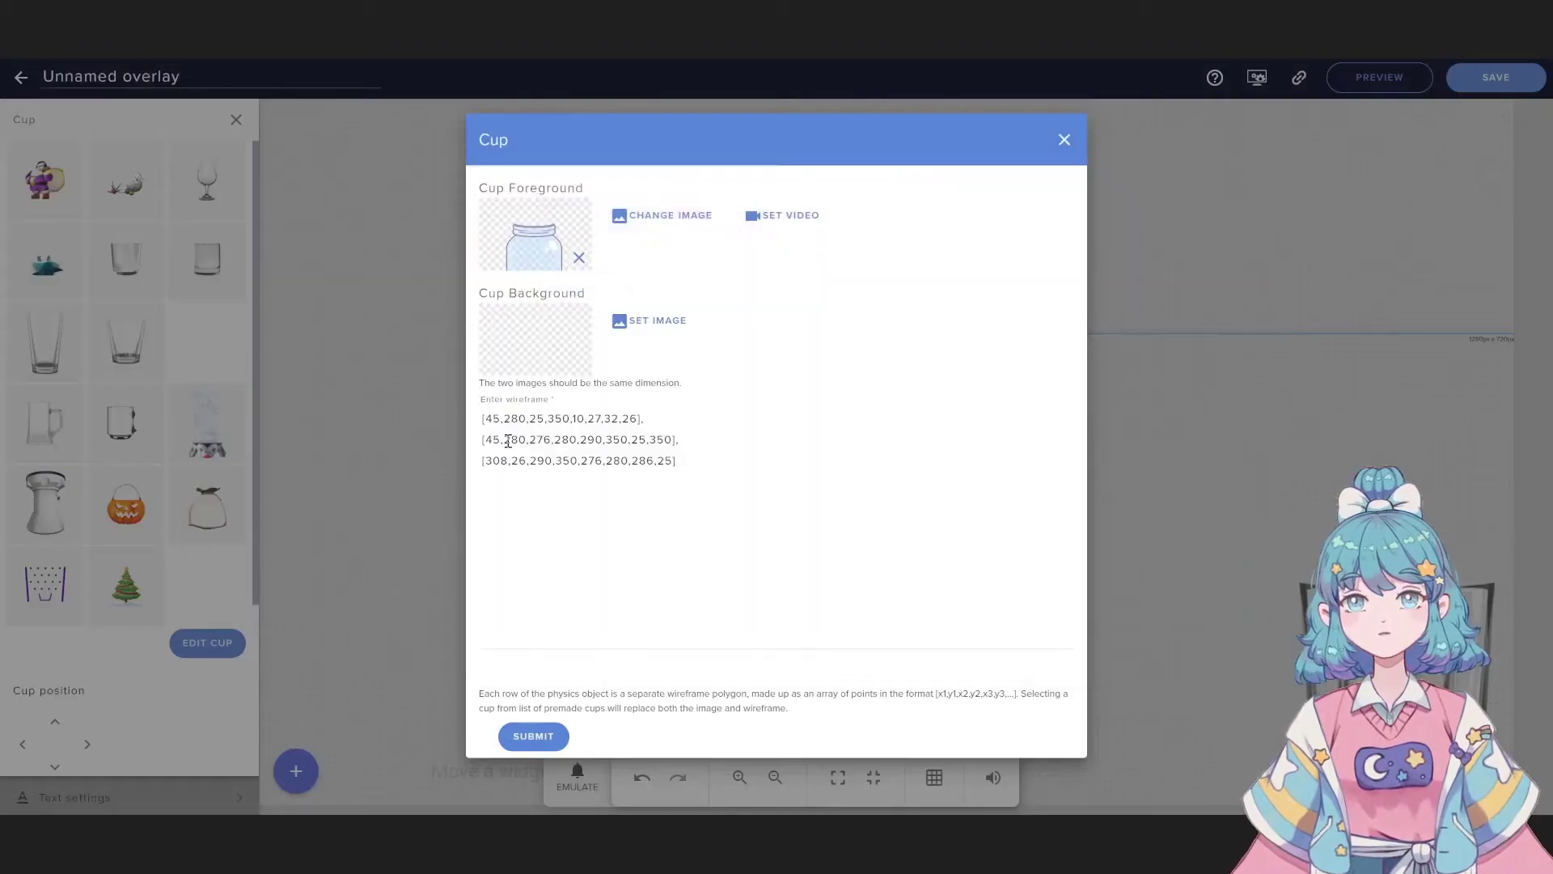
- Set the cup's background image to the thin Jar_Underlay.png
click(616, 323)
scroll(647, 347, down, 5)
click(510, 488)
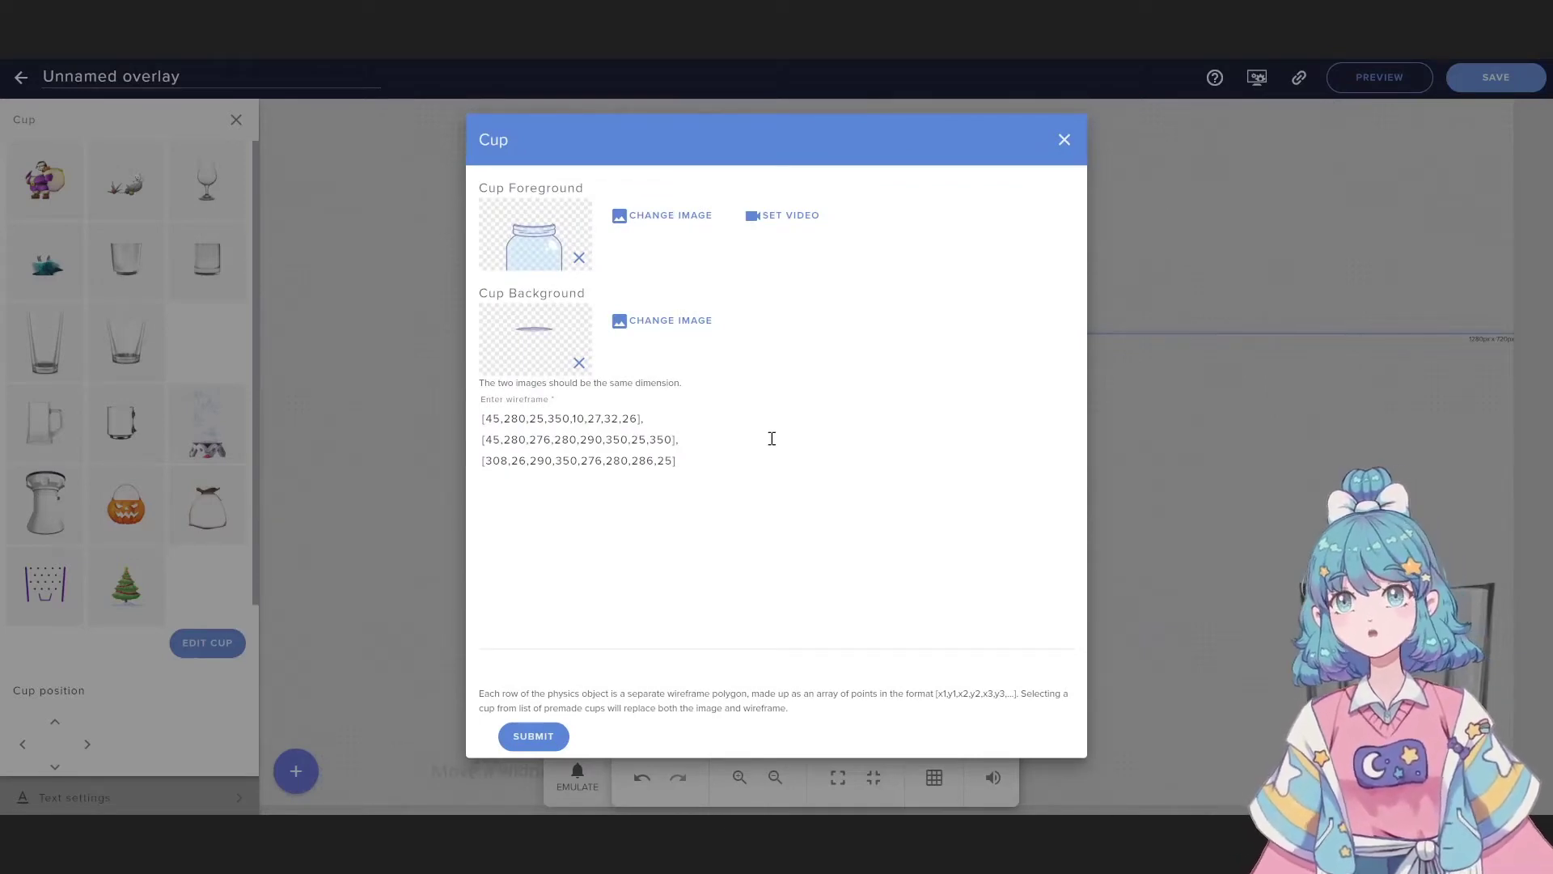
click(769, 438)
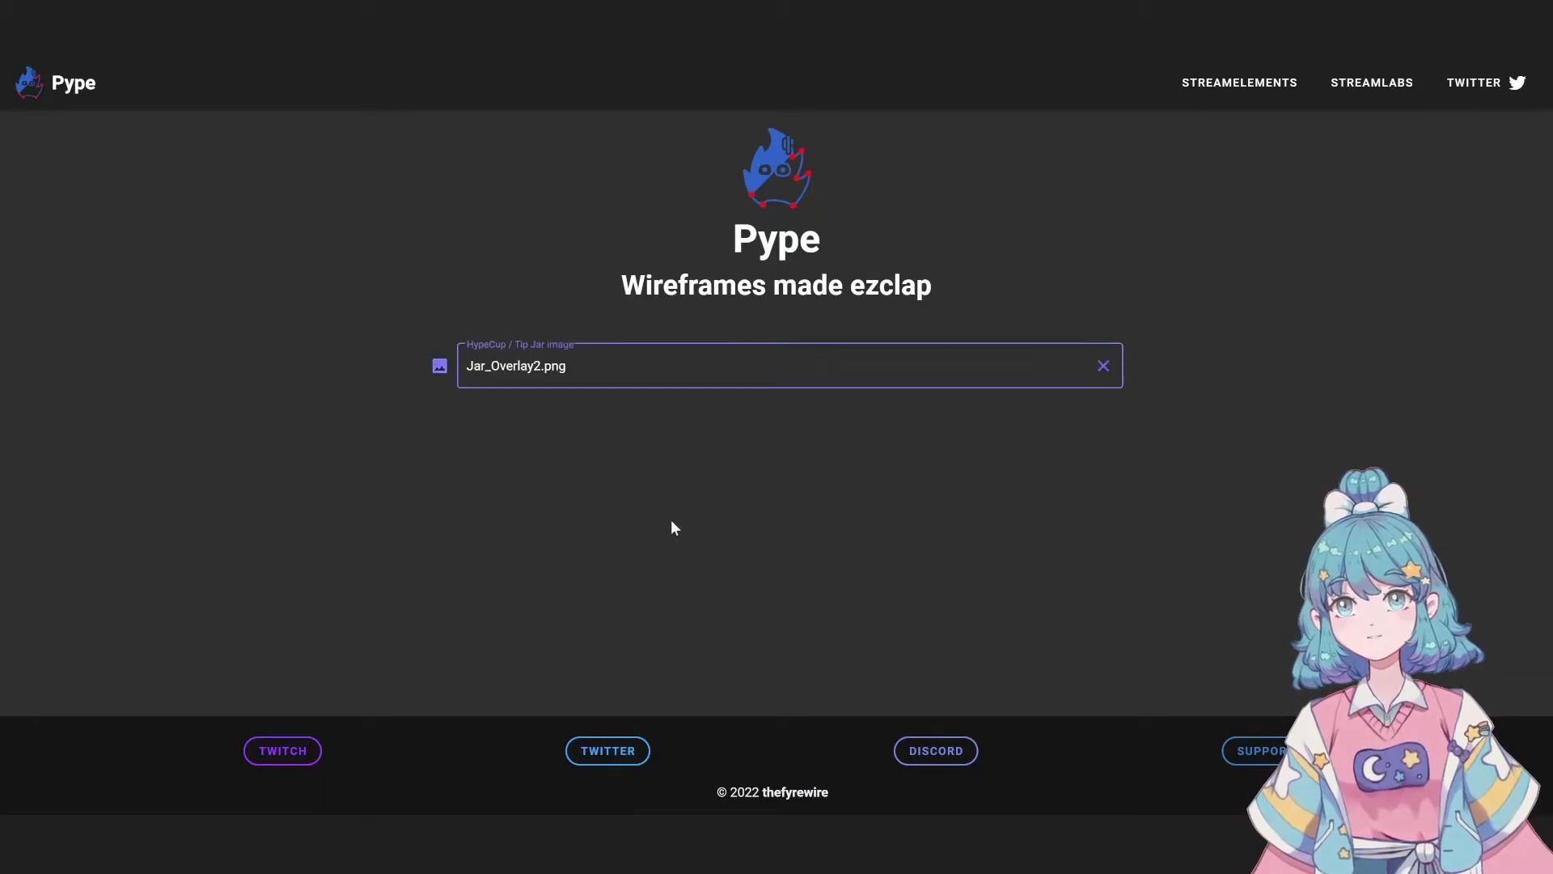
- Scroll Pype down to the Jar_Overlay2.png preview in the wireframe editing area
scroll(702, 322, down, 3)
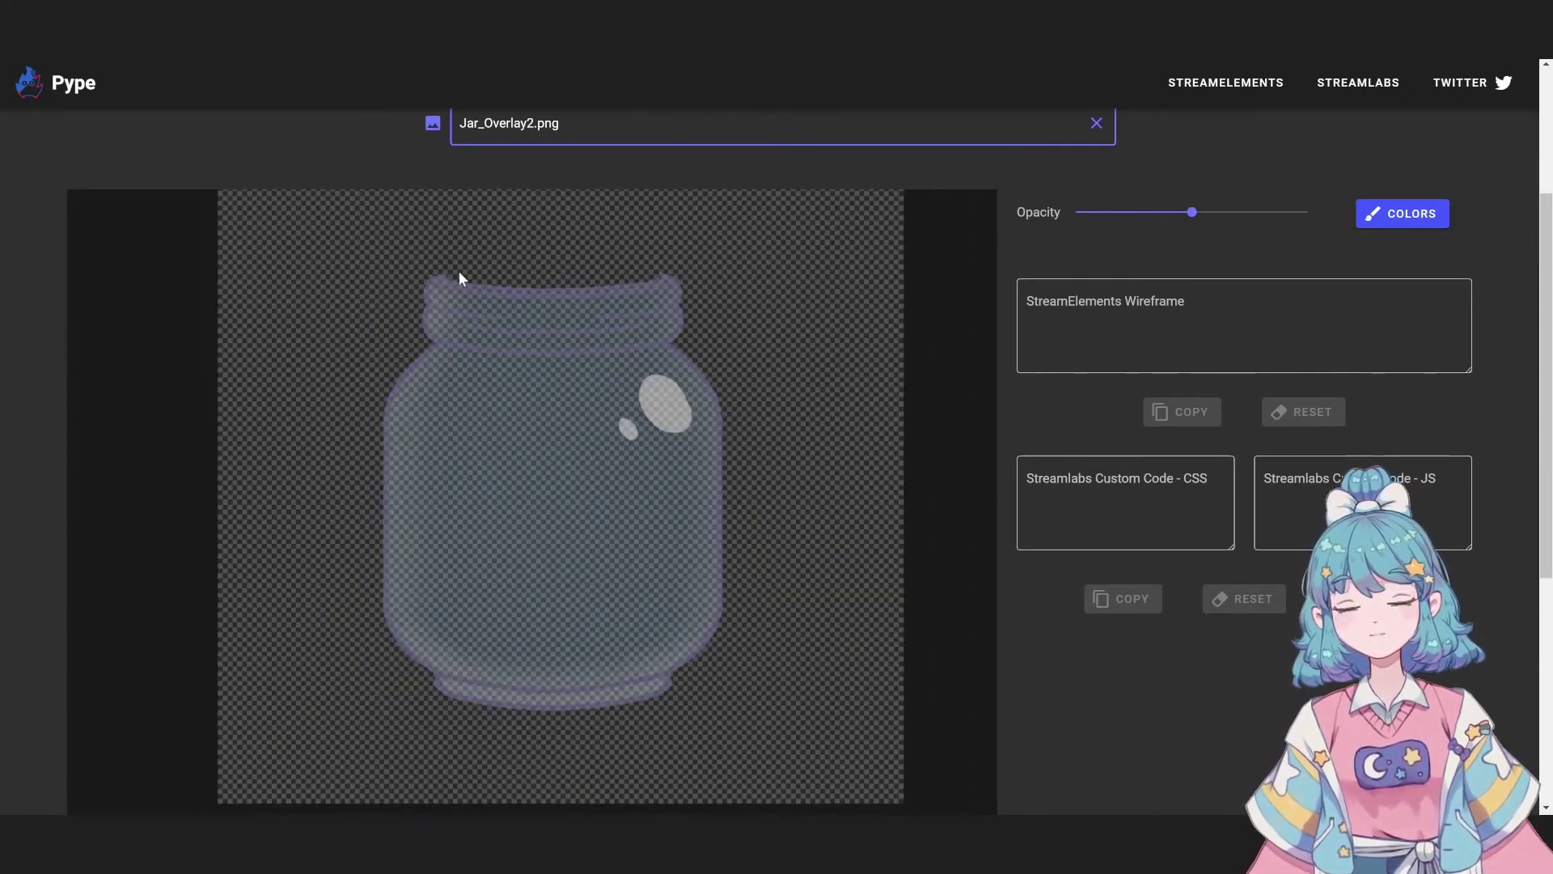
- Place outline points from the jar's top-left lip down the left side, across the base, up to the right shoulder
click(446, 272)
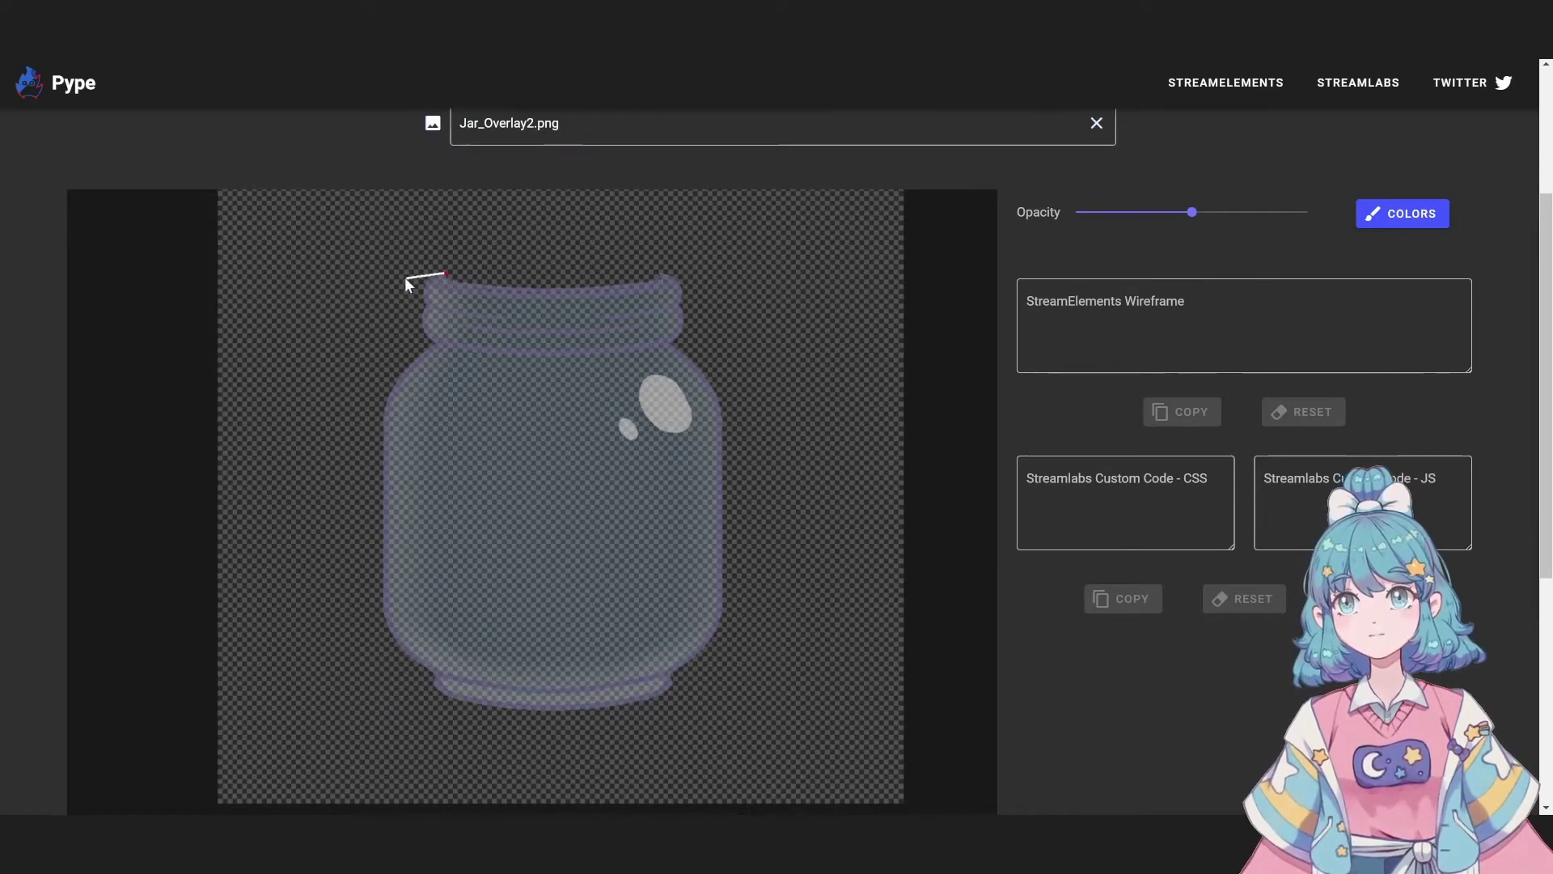
click(425, 331)
click(438, 343)
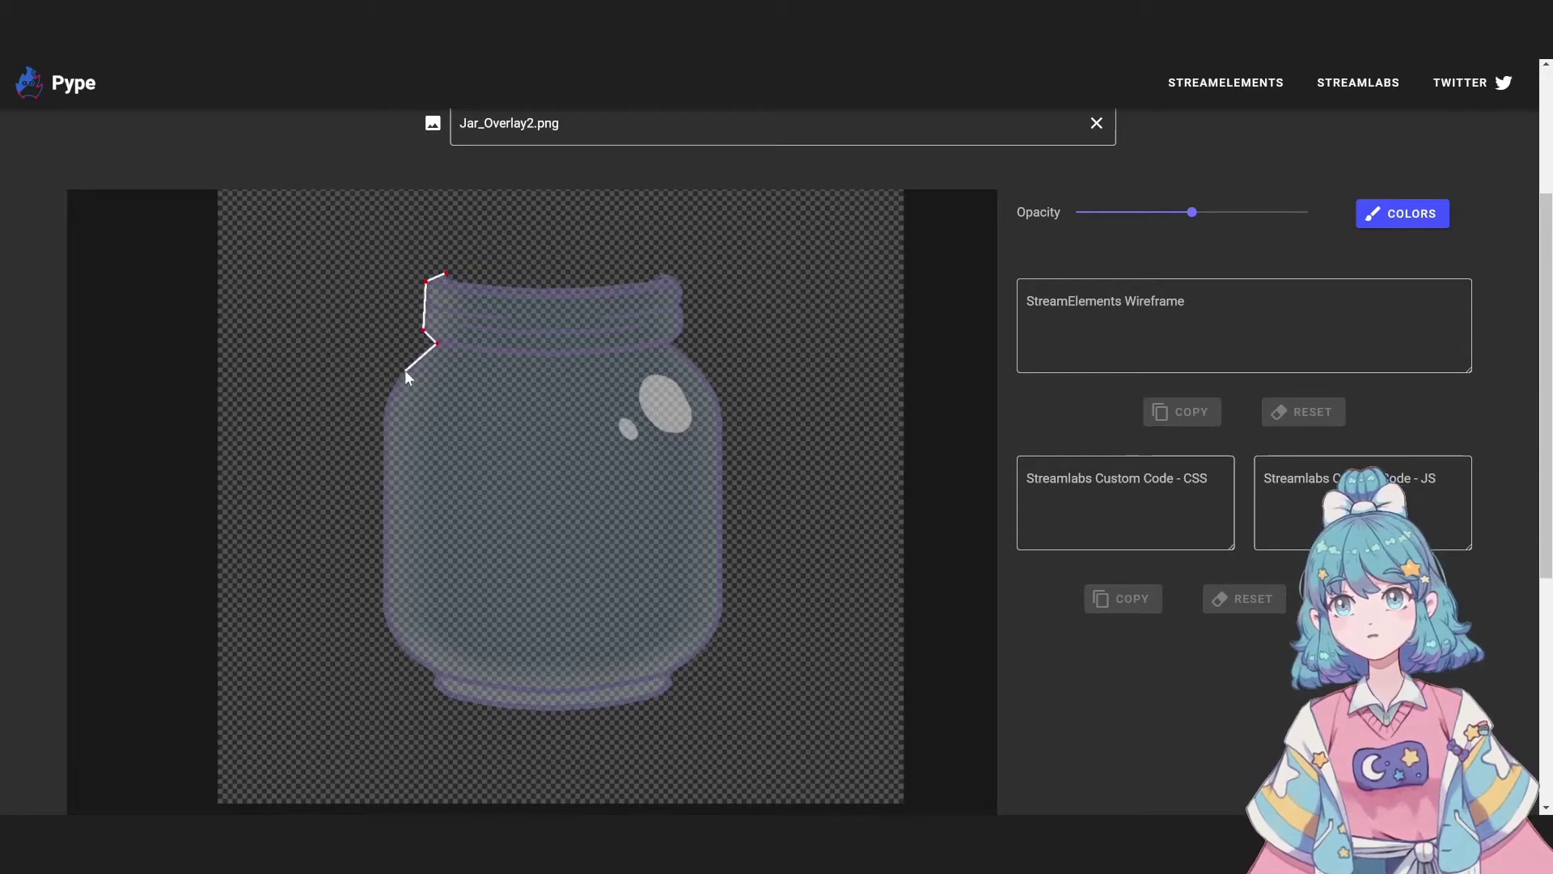
click(383, 410)
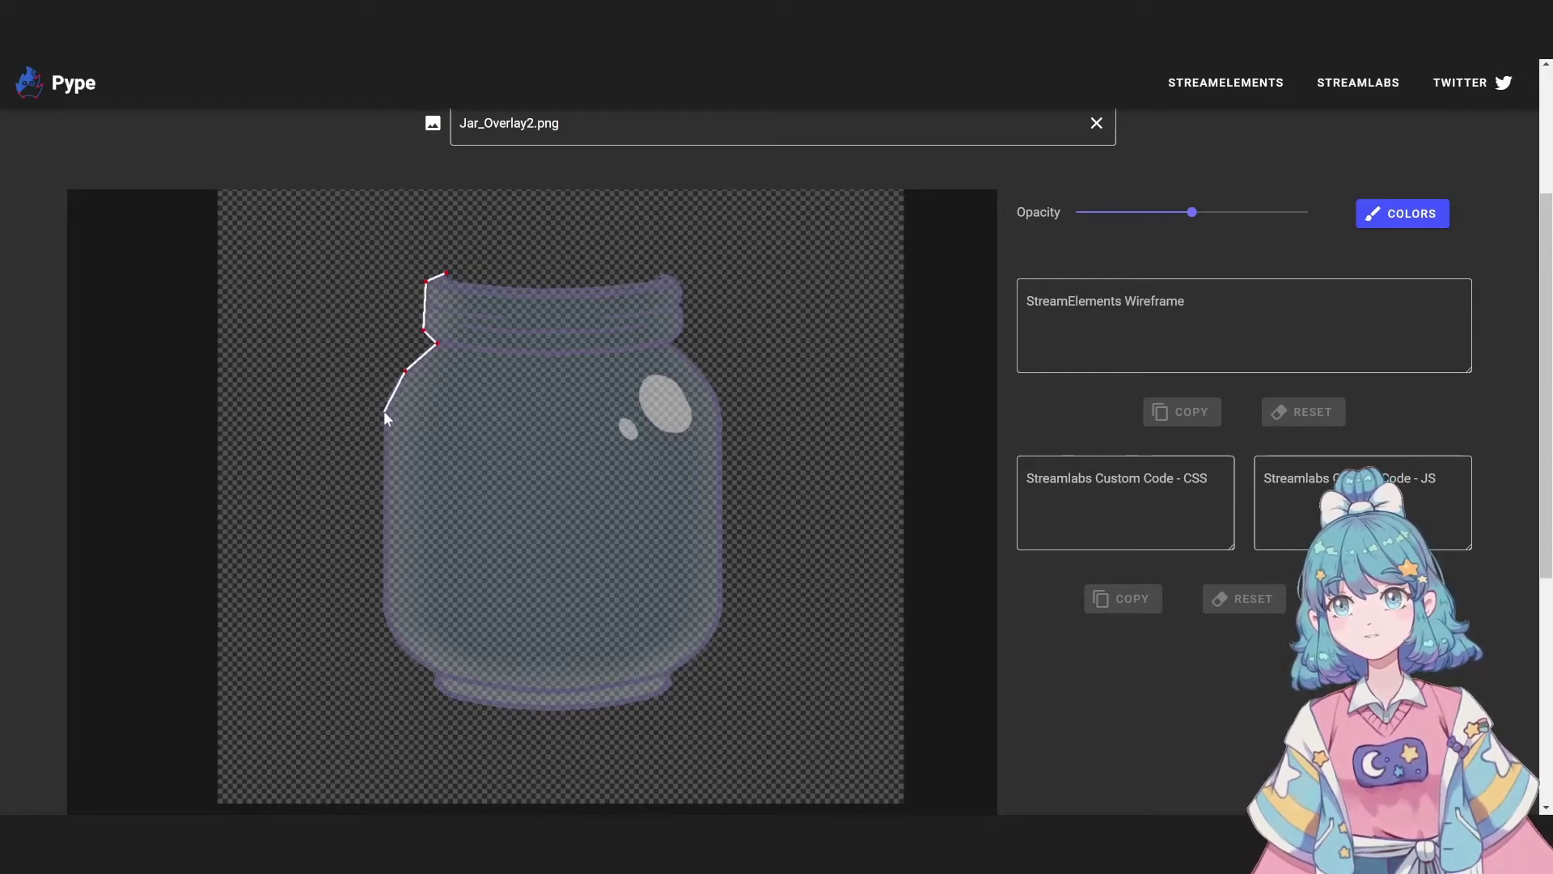
click(385, 617)
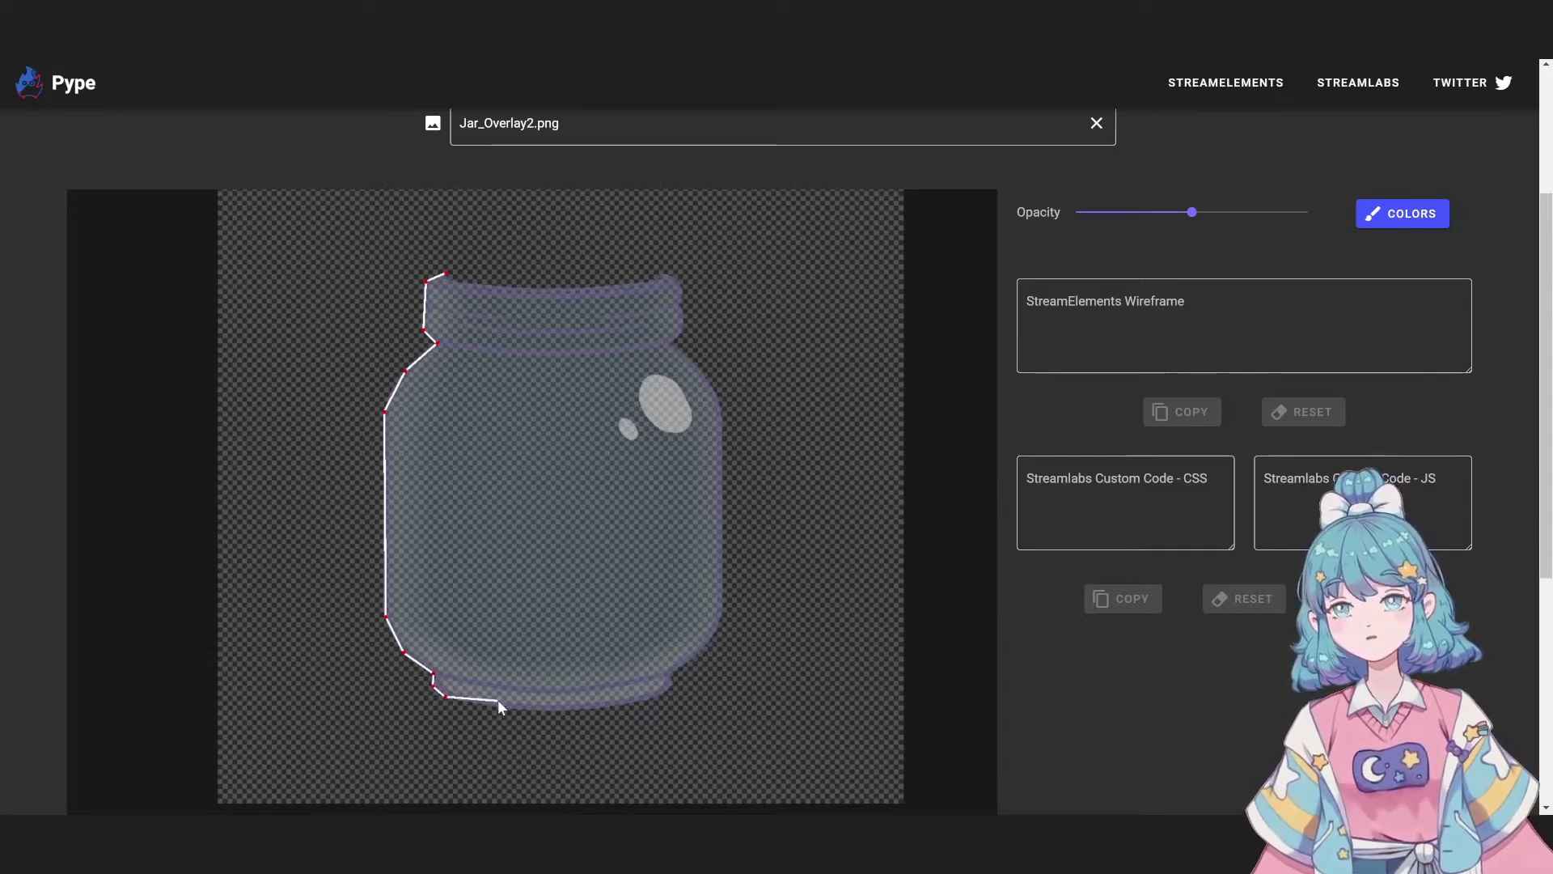
click(637, 701)
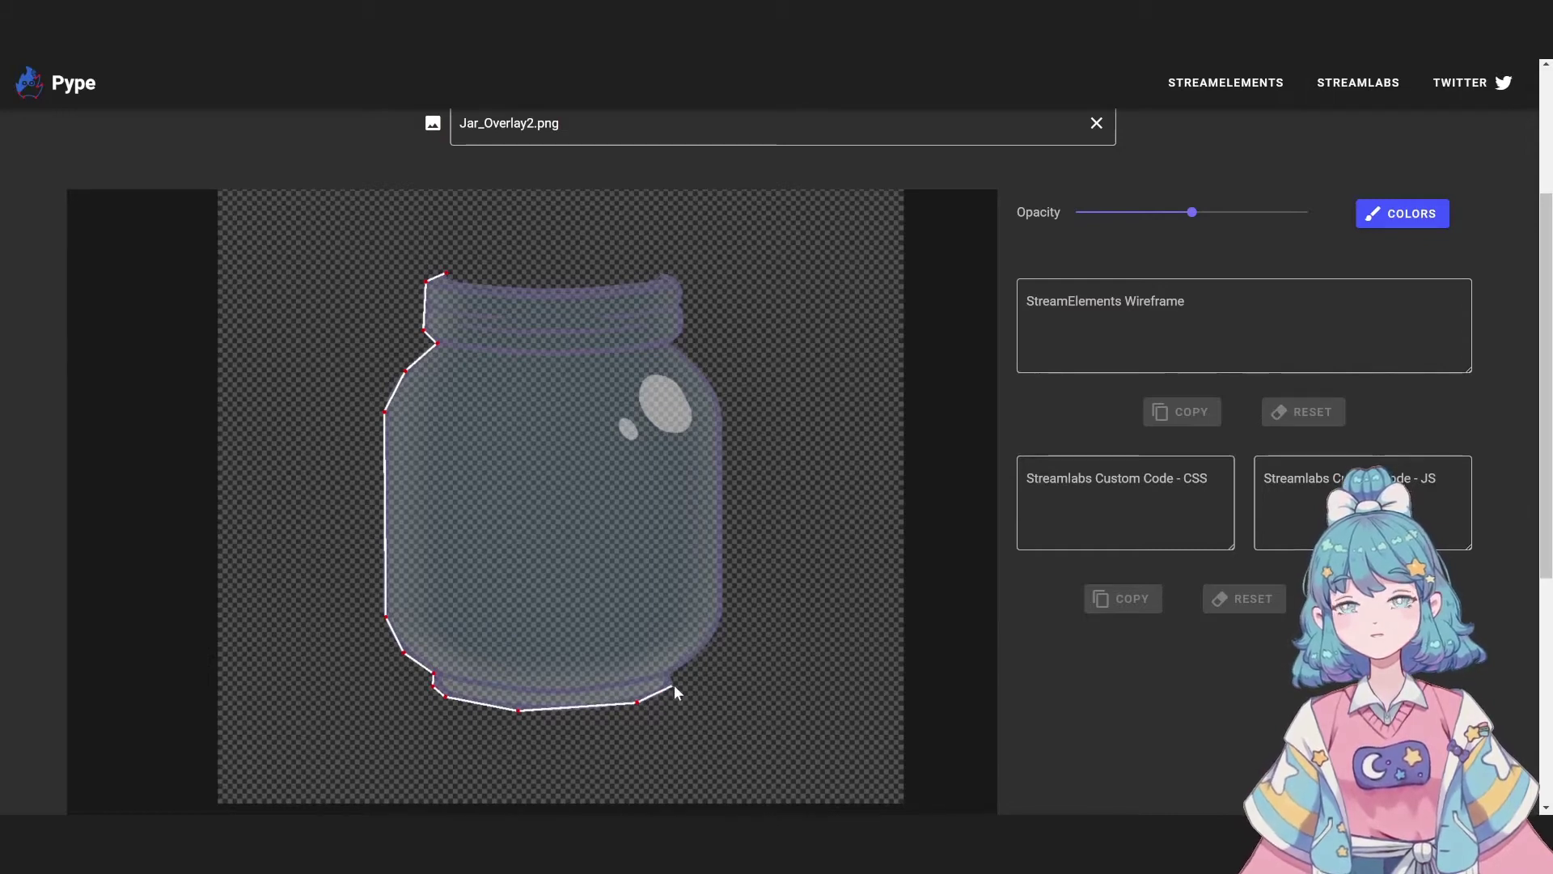
click(675, 686)
click(670, 673)
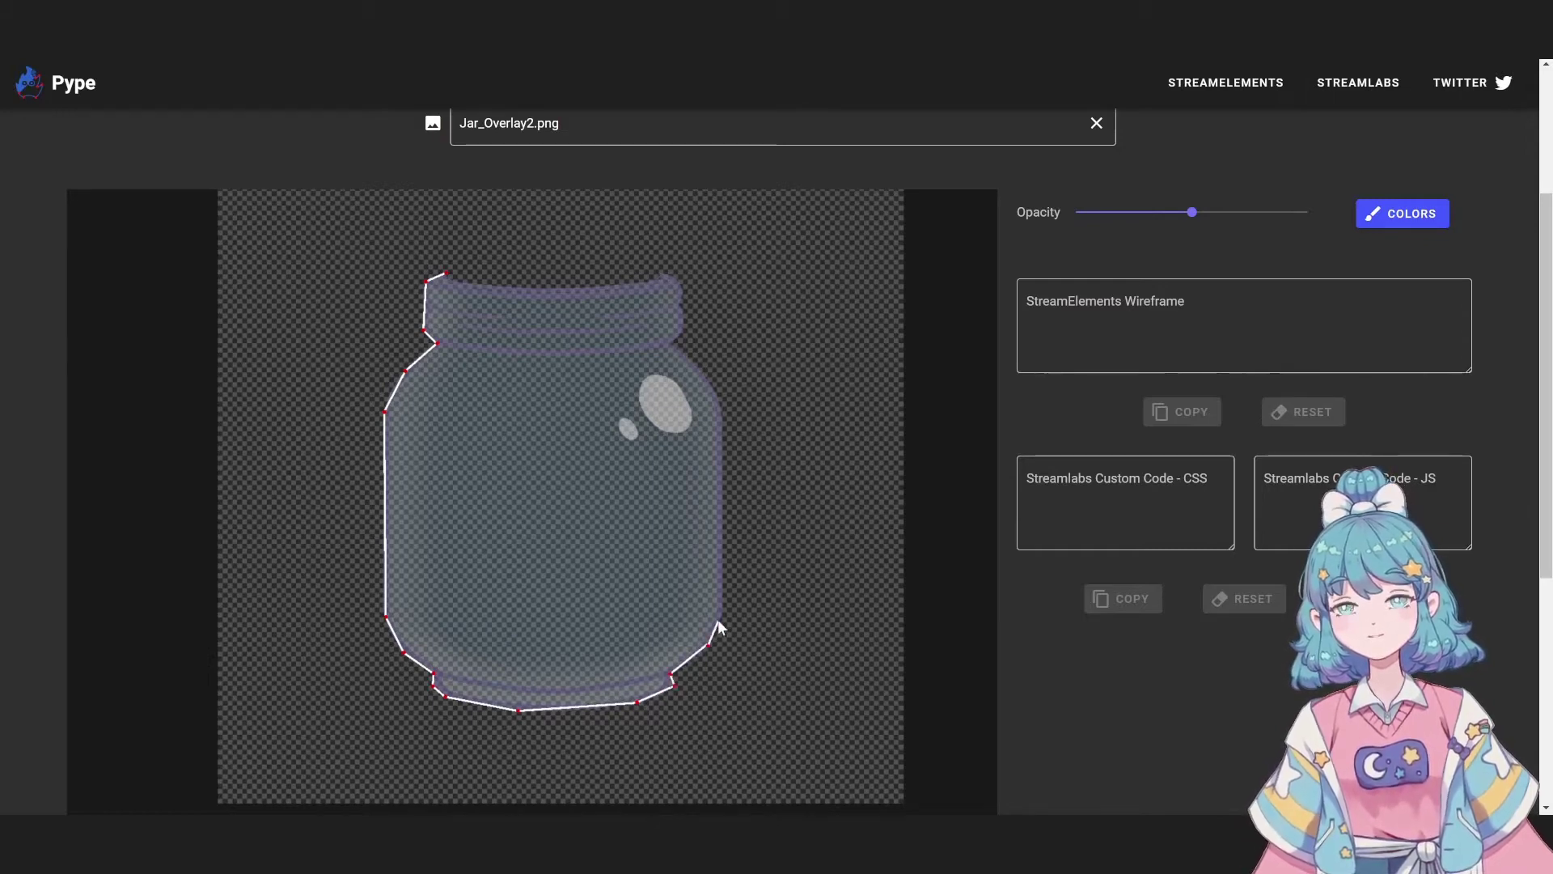
click(724, 614)
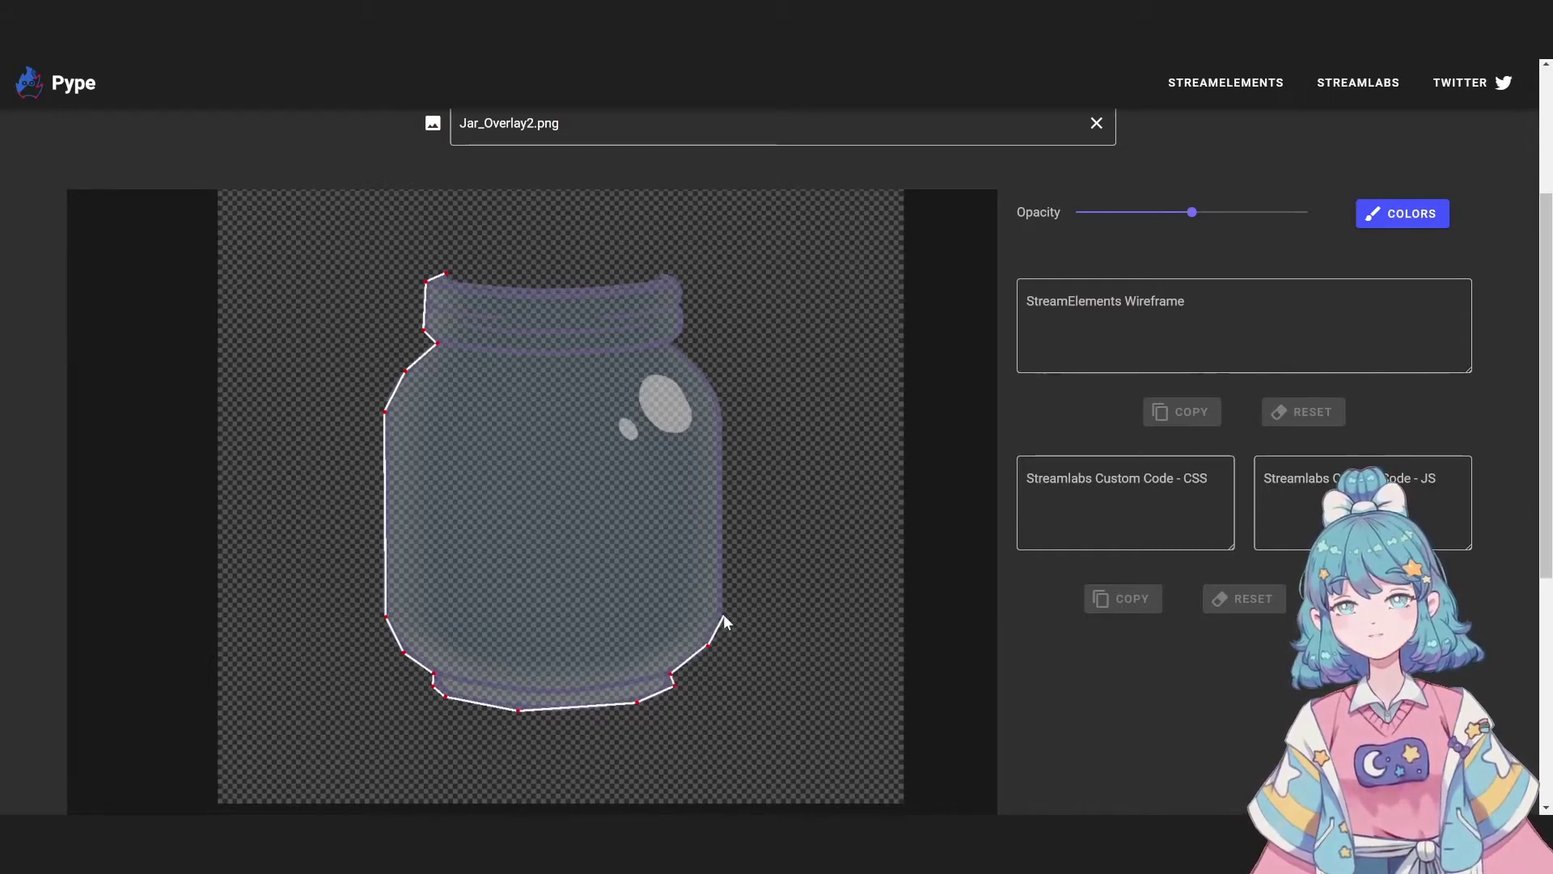
click(722, 403)
click(703, 369)
click(669, 343)
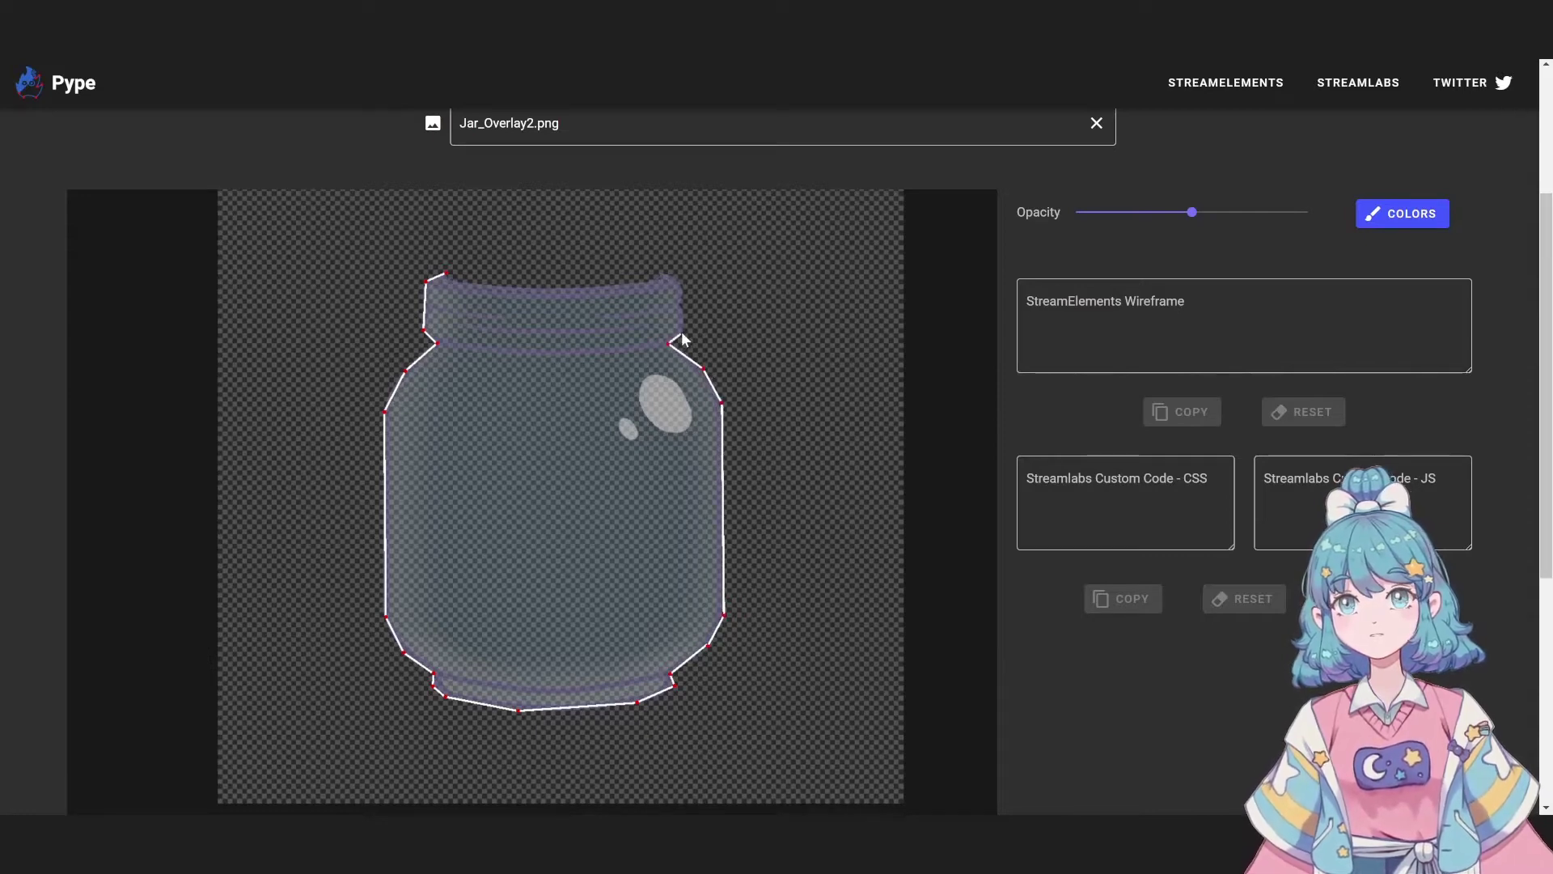
- Trace points around the jar's right lip and down the inner right neck and shoulder
click(684, 331)
click(682, 284)
click(662, 271)
click(649, 284)
click(666, 293)
click(666, 324)
click(648, 343)
click(649, 362)
click(686, 382)
click(701, 408)
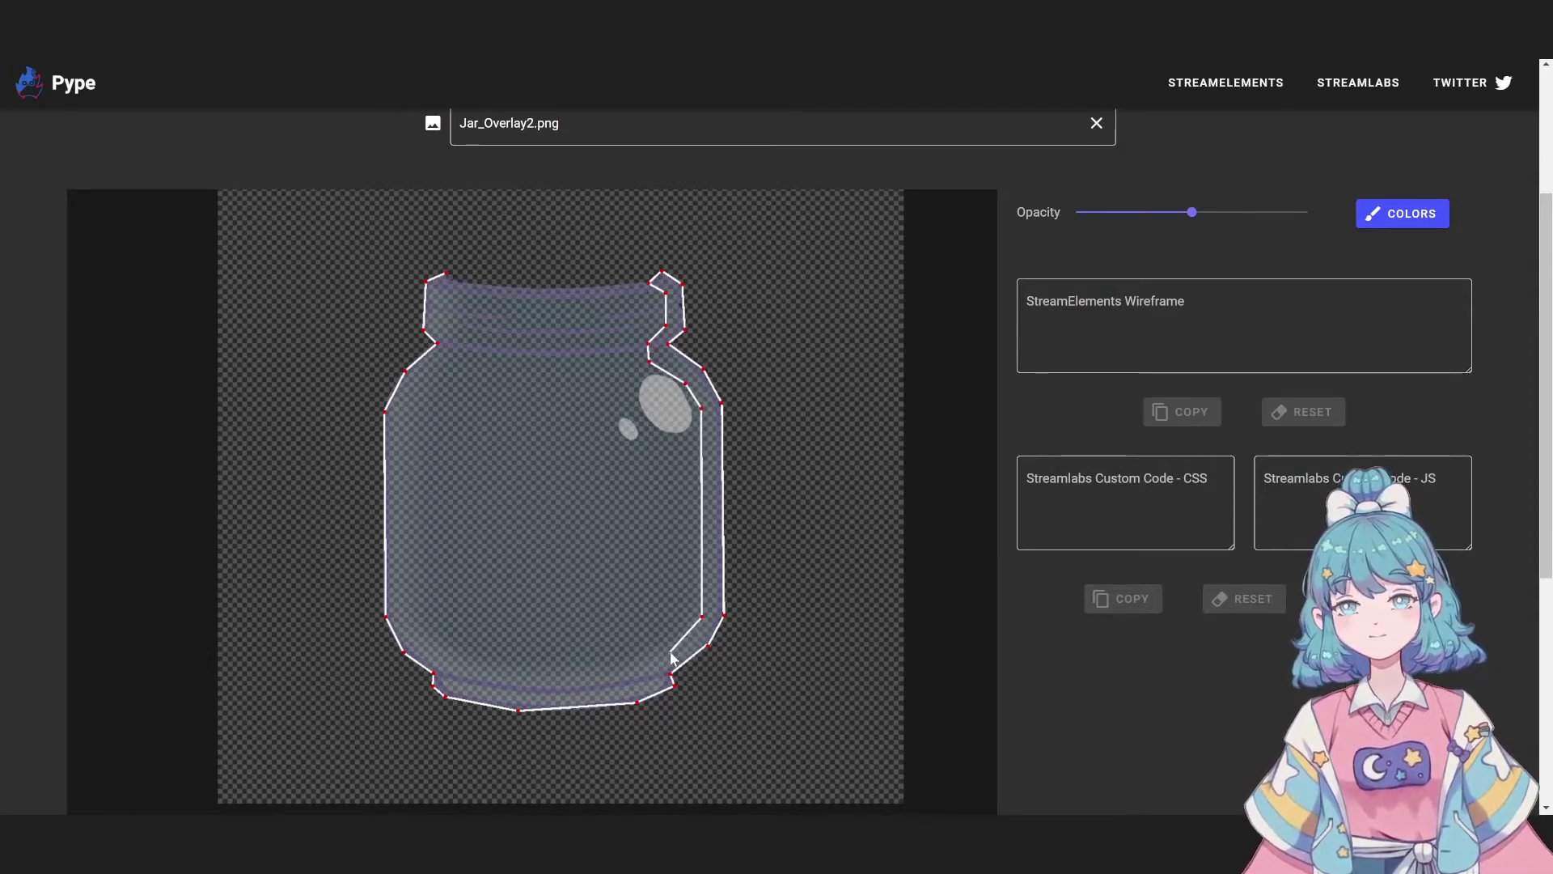
- Continue the outline along the inner bottom and up the inner left side to just below the top-left corner
click(670, 651)
click(645, 666)
click(549, 673)
click(483, 665)
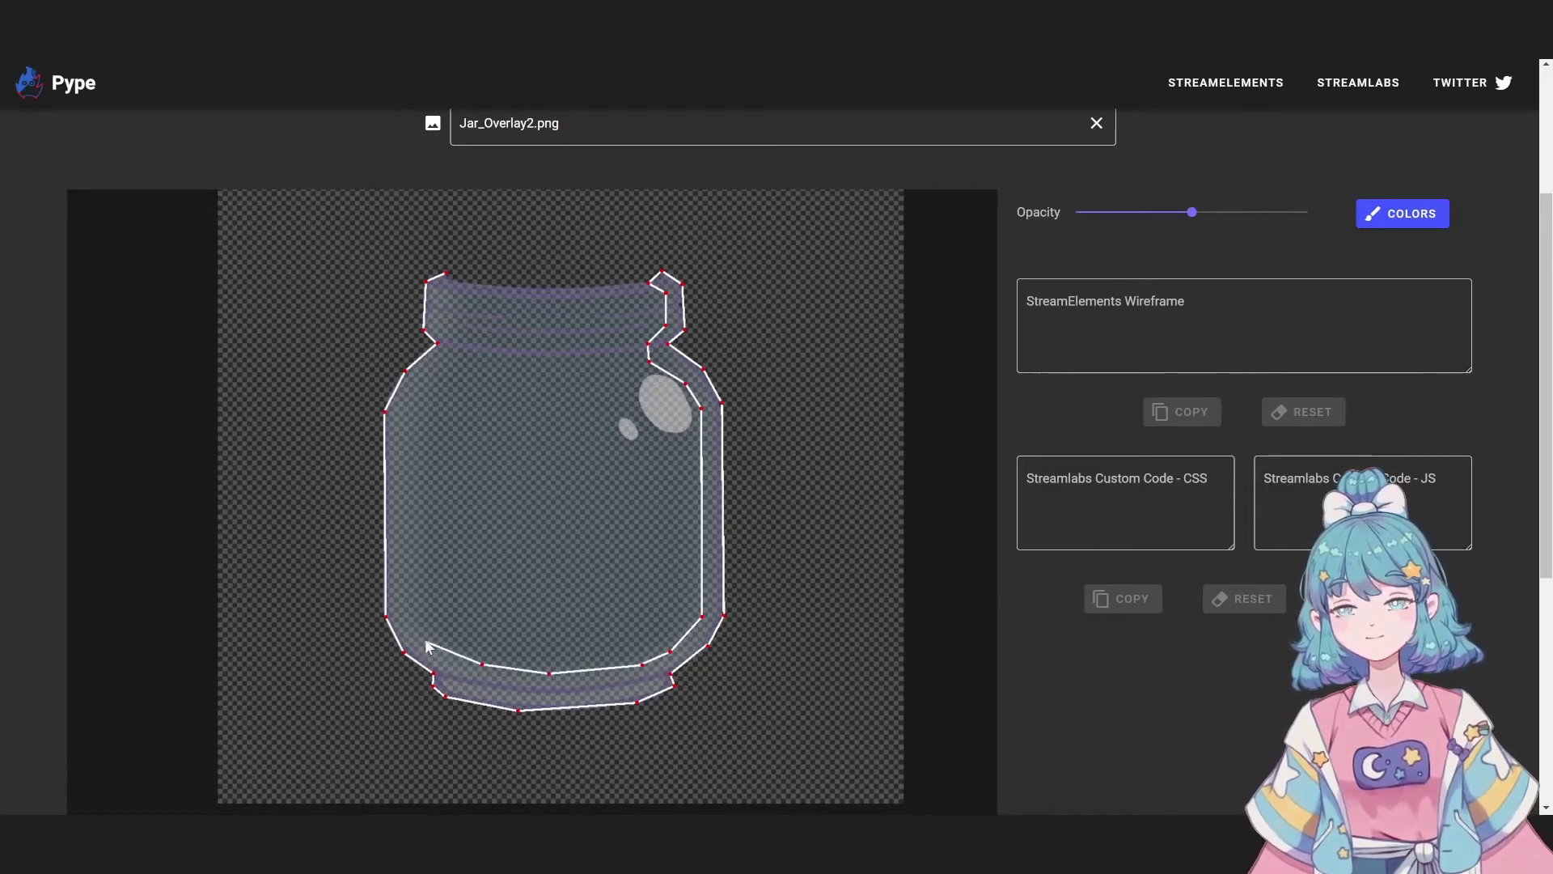
click(427, 639)
click(406, 600)
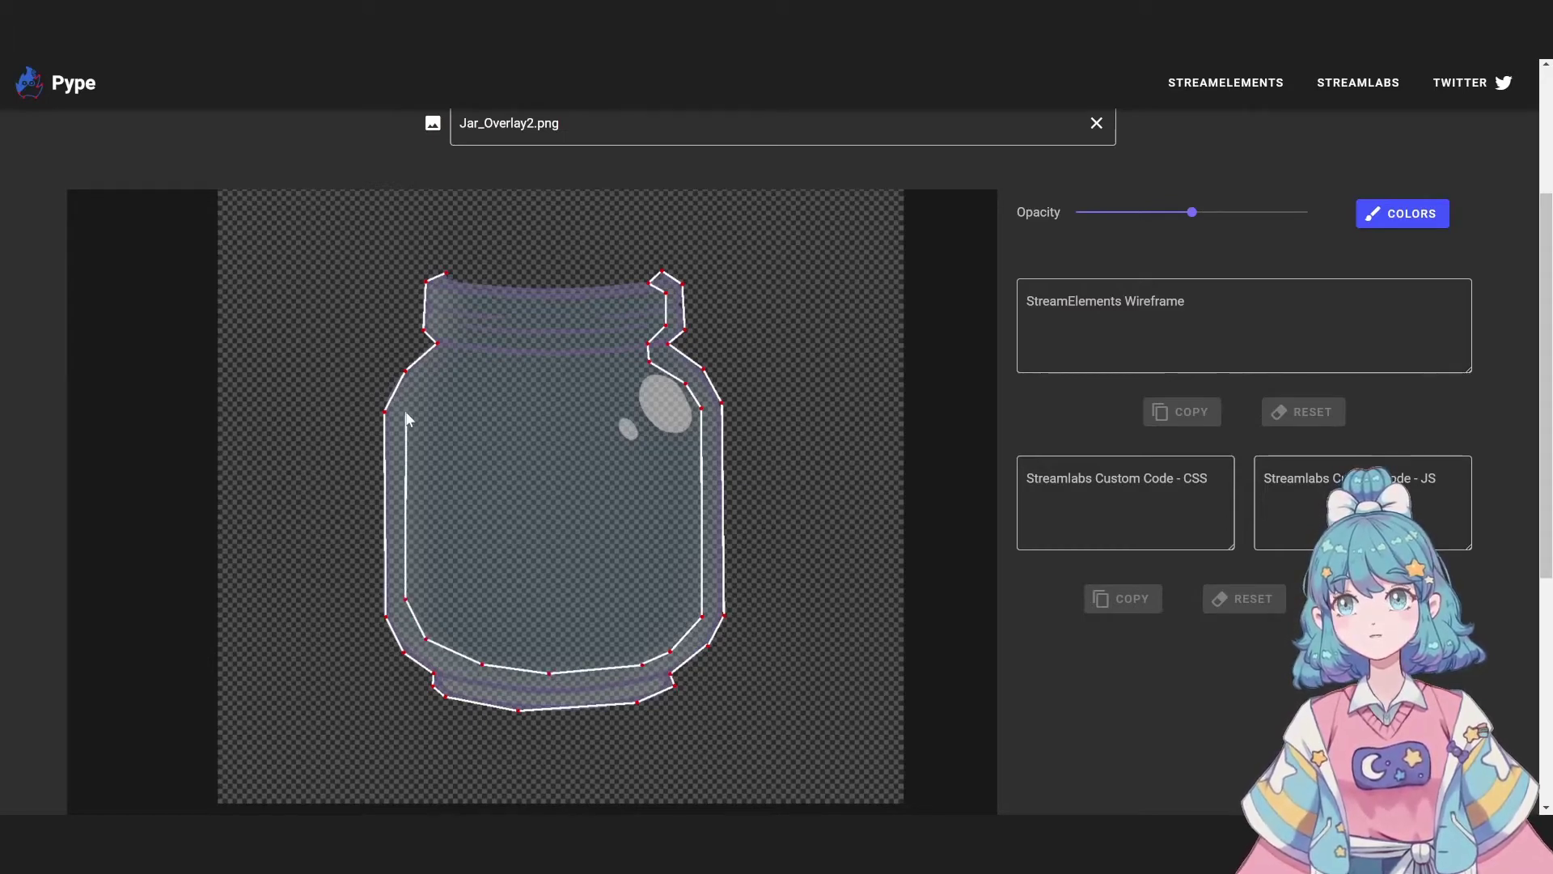
click(406, 413)
click(433, 374)
click(458, 346)
click(443, 328)
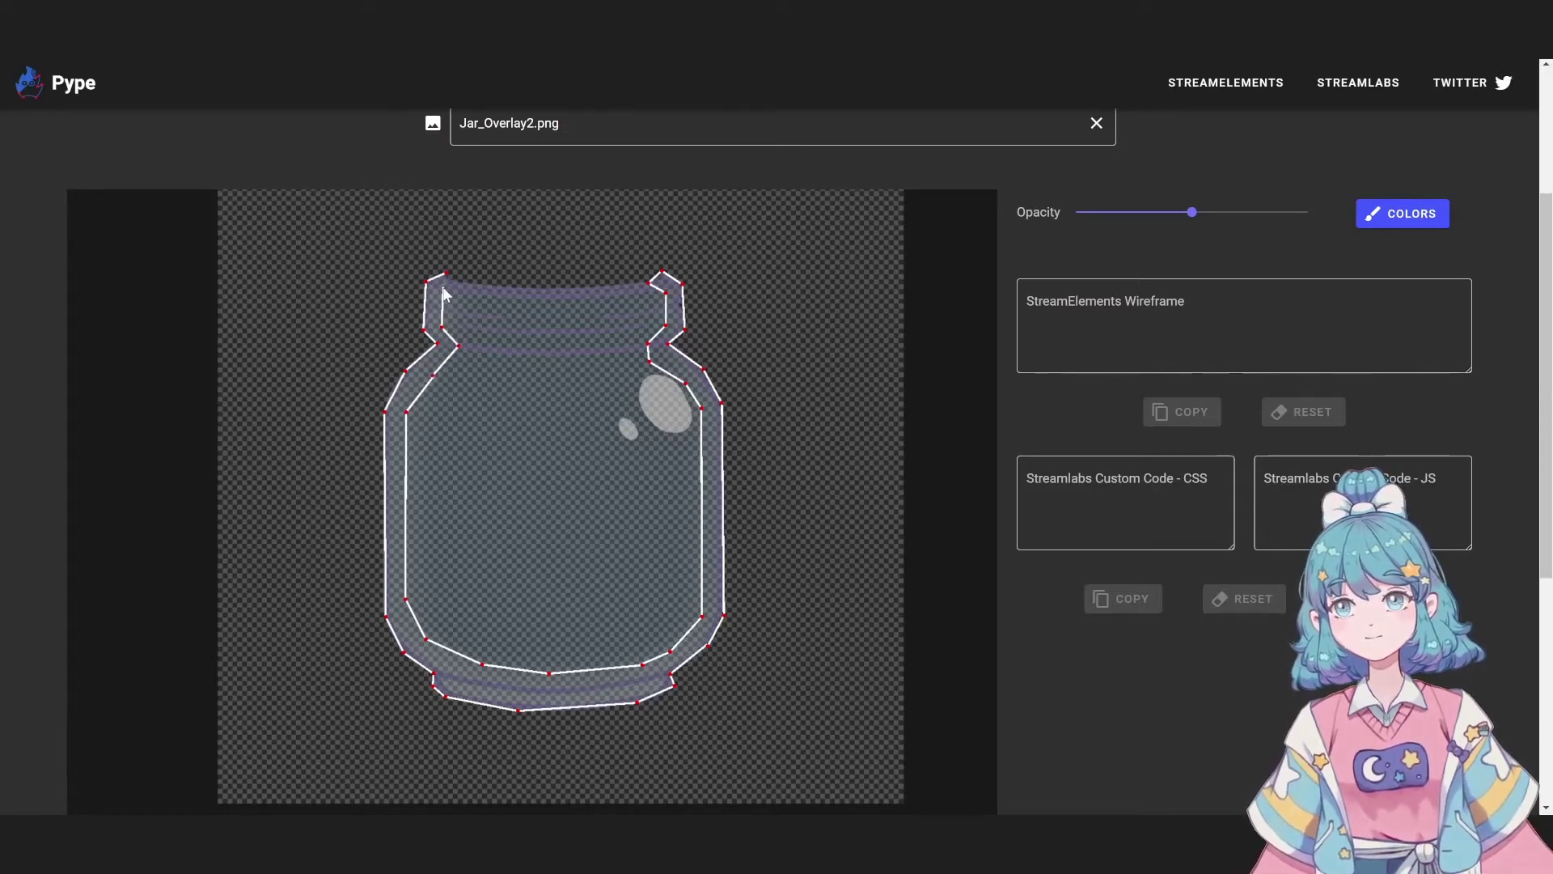
click(444, 288)
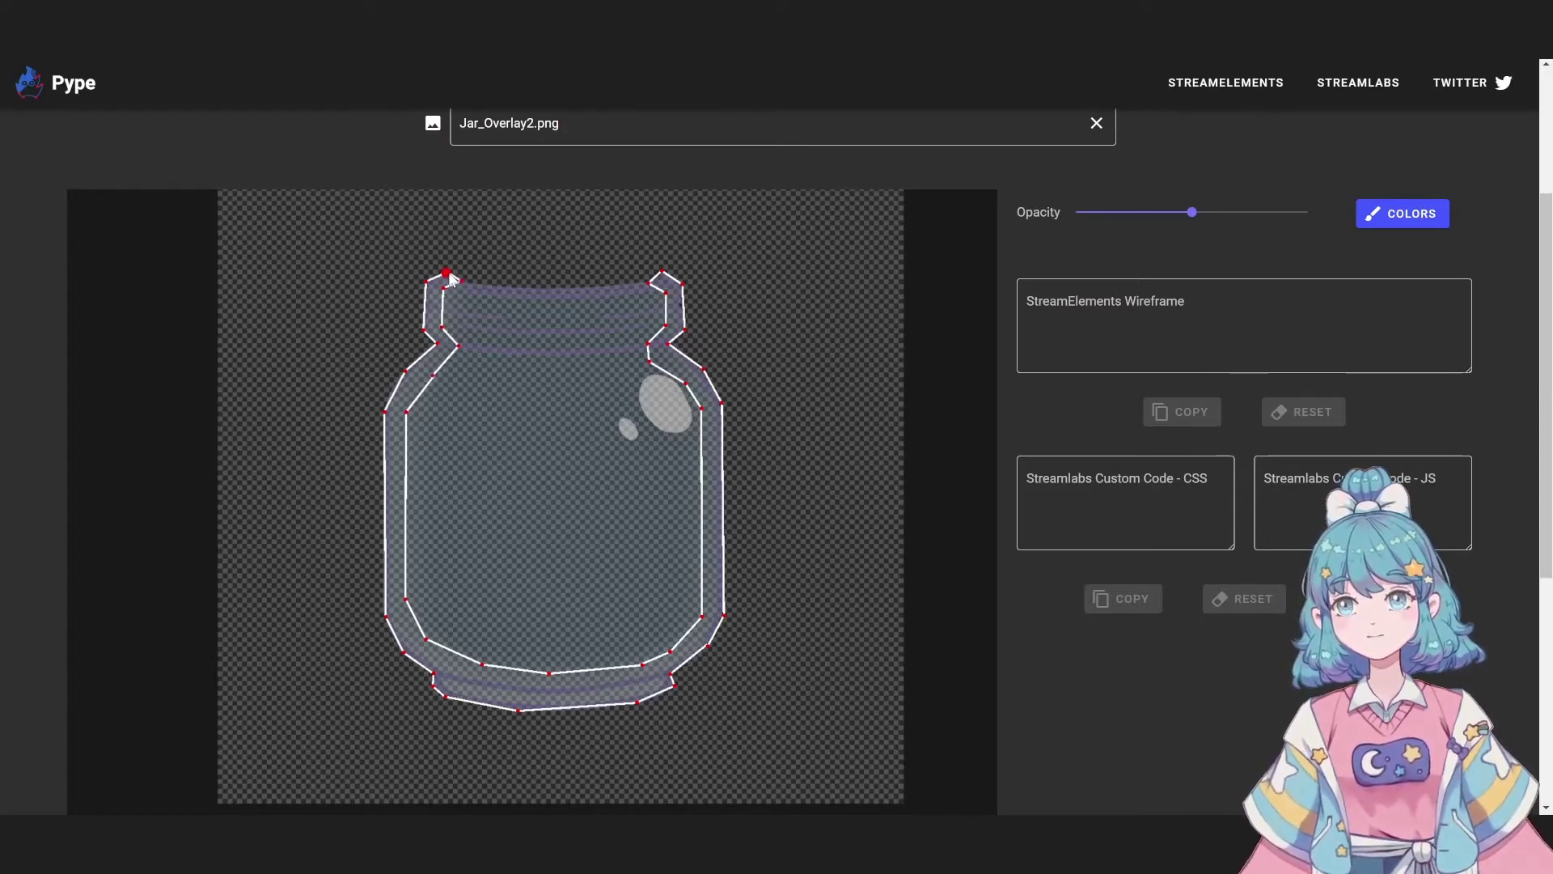
- Close the jar outline, copy its StreamElements wireframe, and paste it over the cup's old wireframe
click(447, 274)
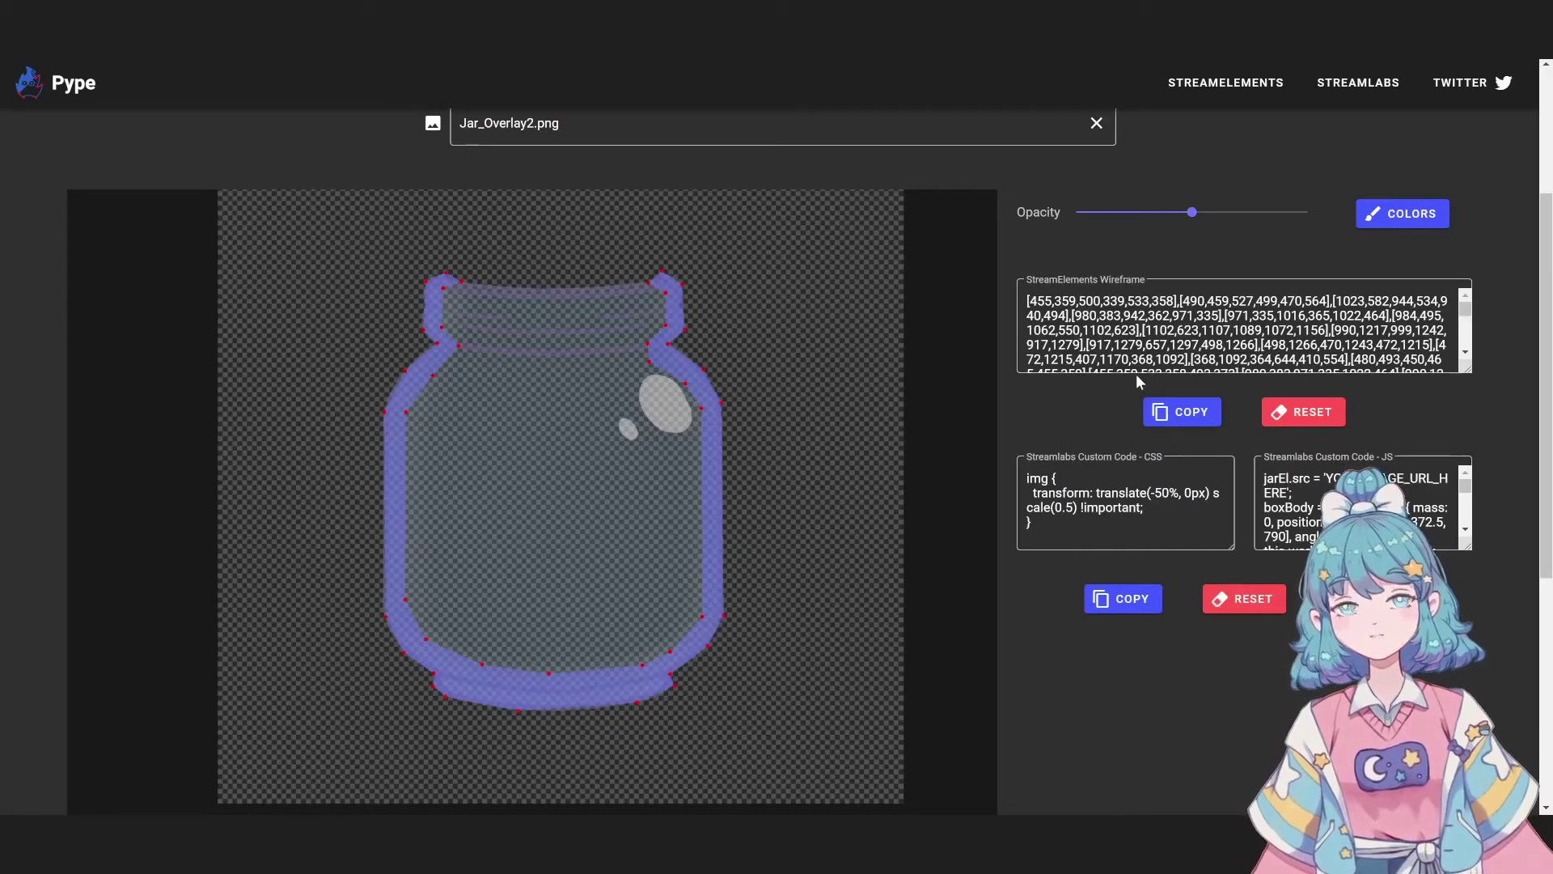
click(1188, 412)
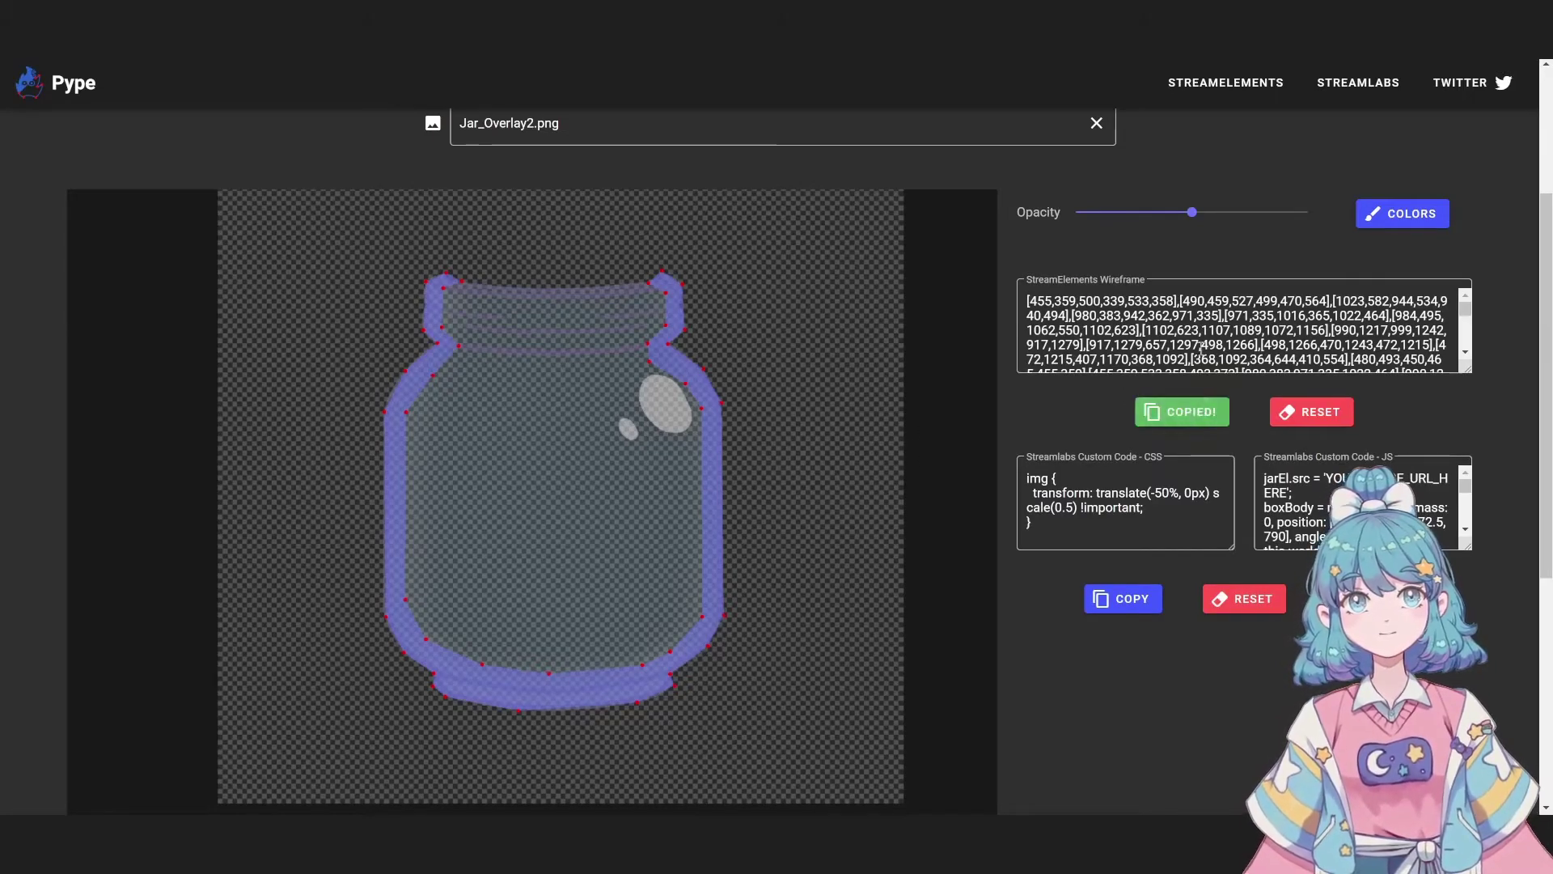
click(1032, 301)
key(ctrl+a)
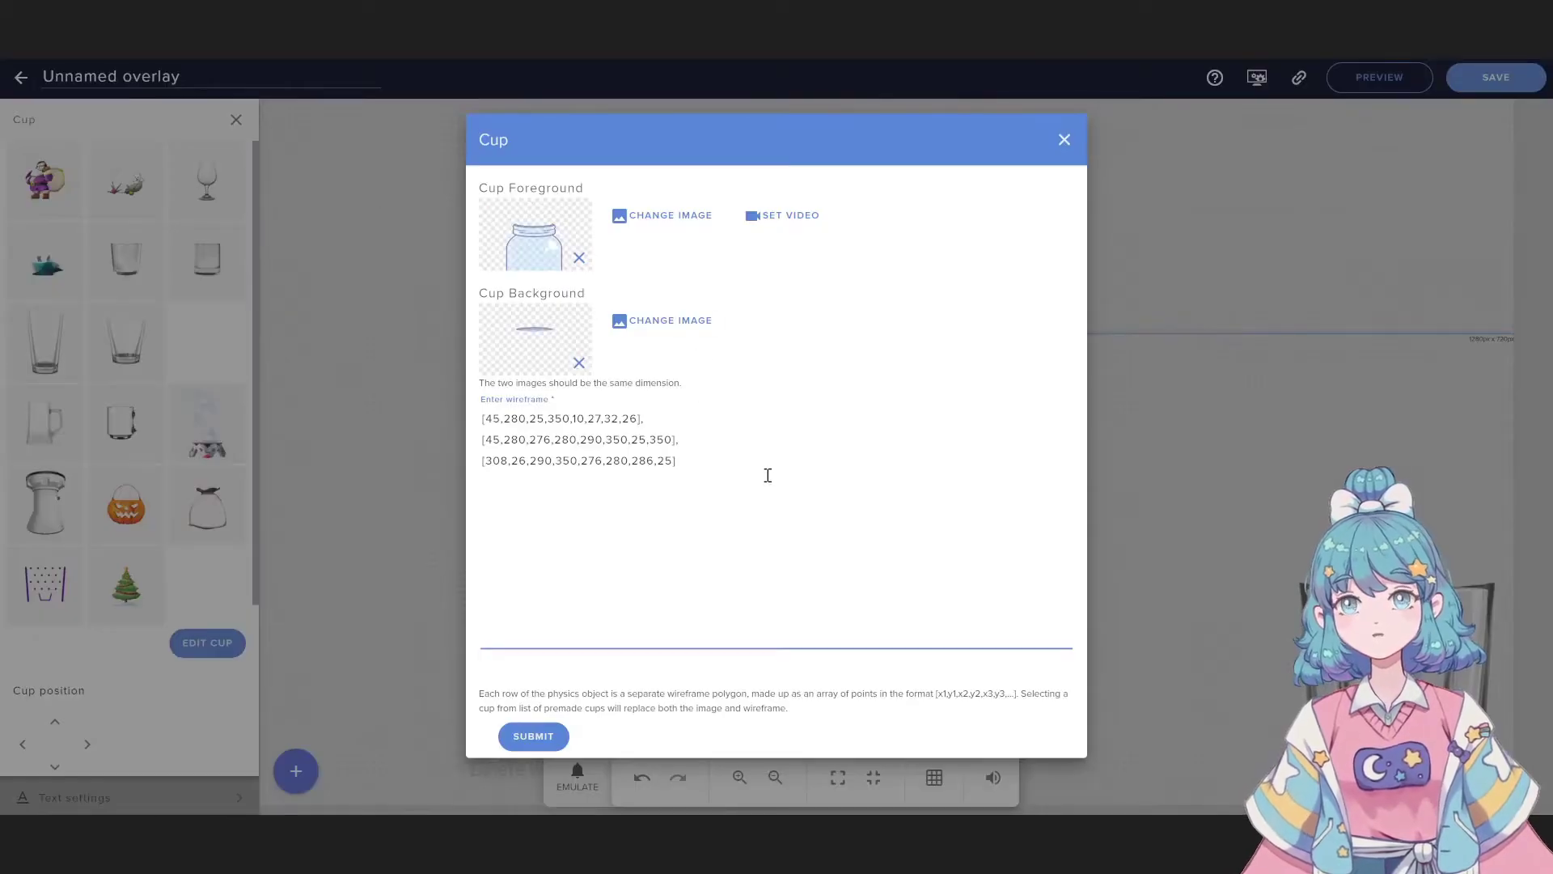
drag(766, 474, 479, 395)
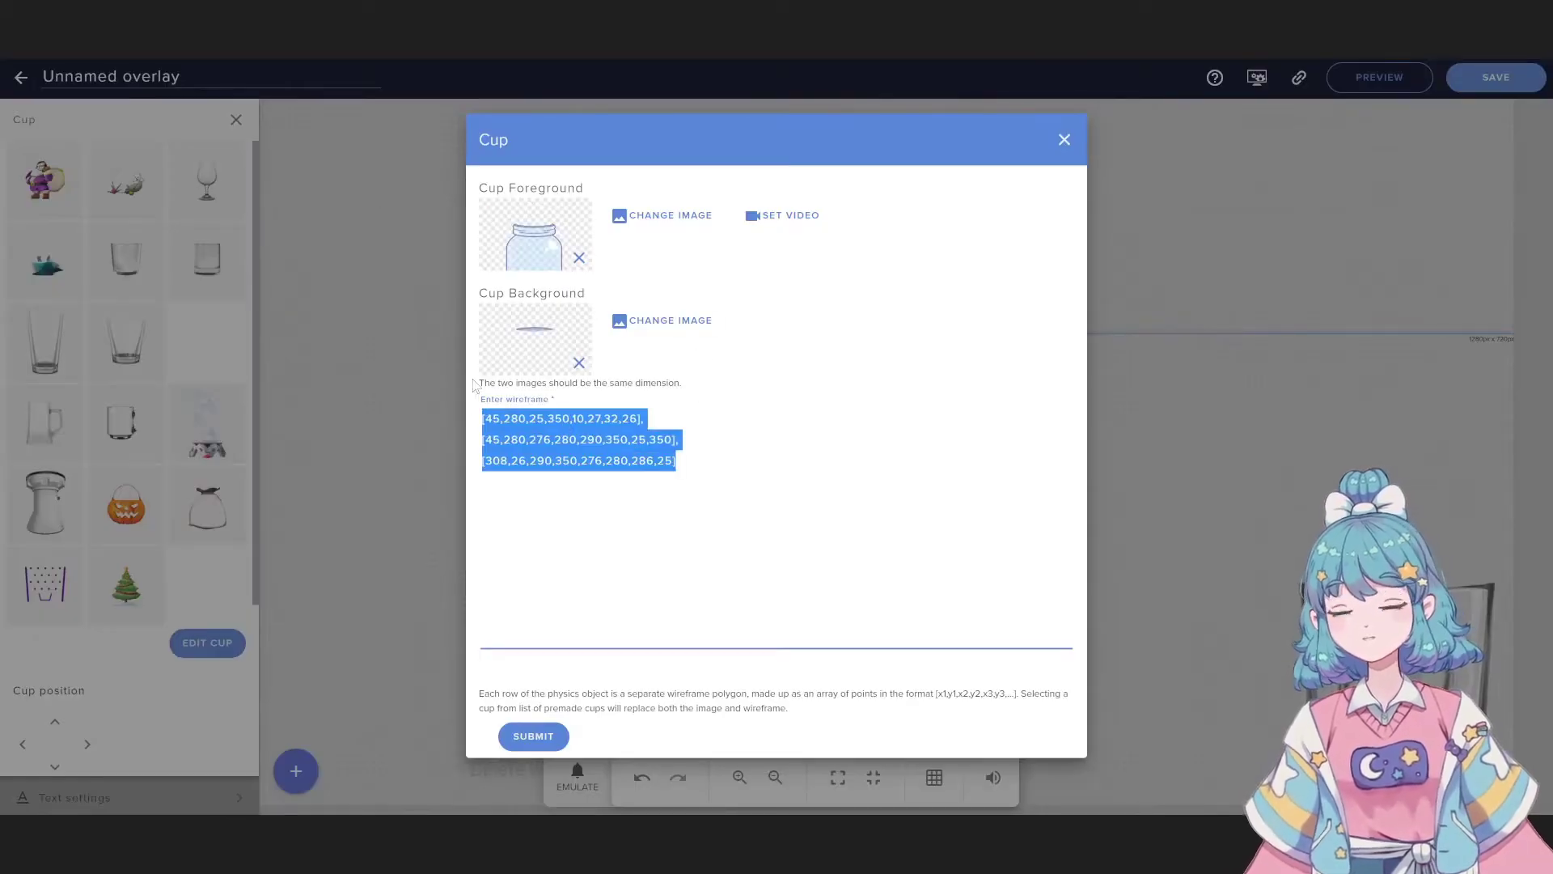
key(ctrl+v)
click(550, 744)
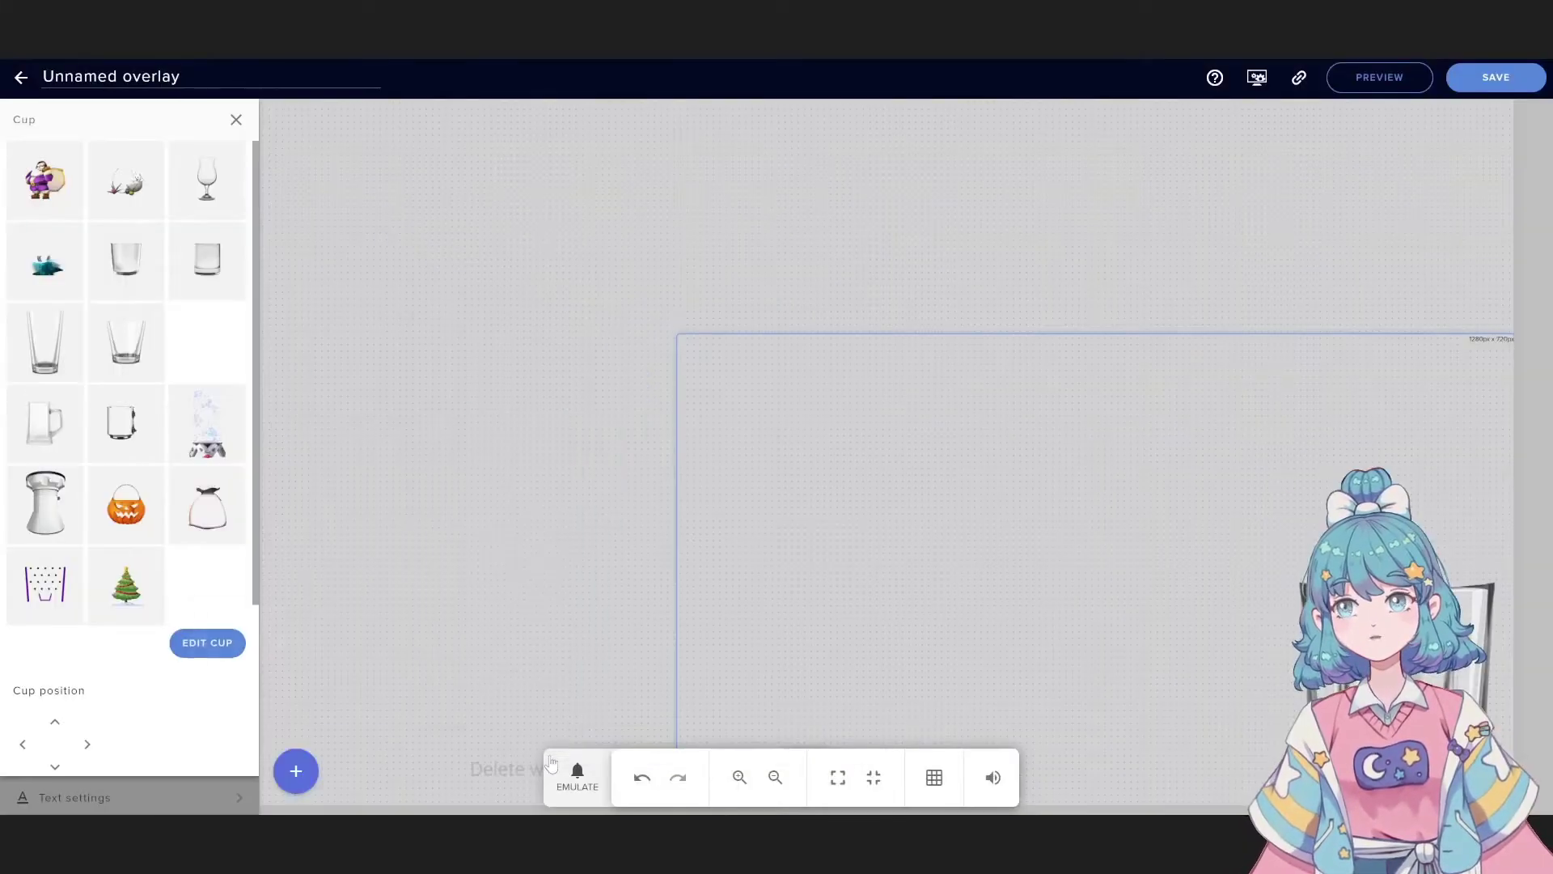
- Lower the Cup scale slider to 39%
scroll(68, 348, down, 2)
scroll(68, 348, down, 1)
drag(72, 630, 46, 644)
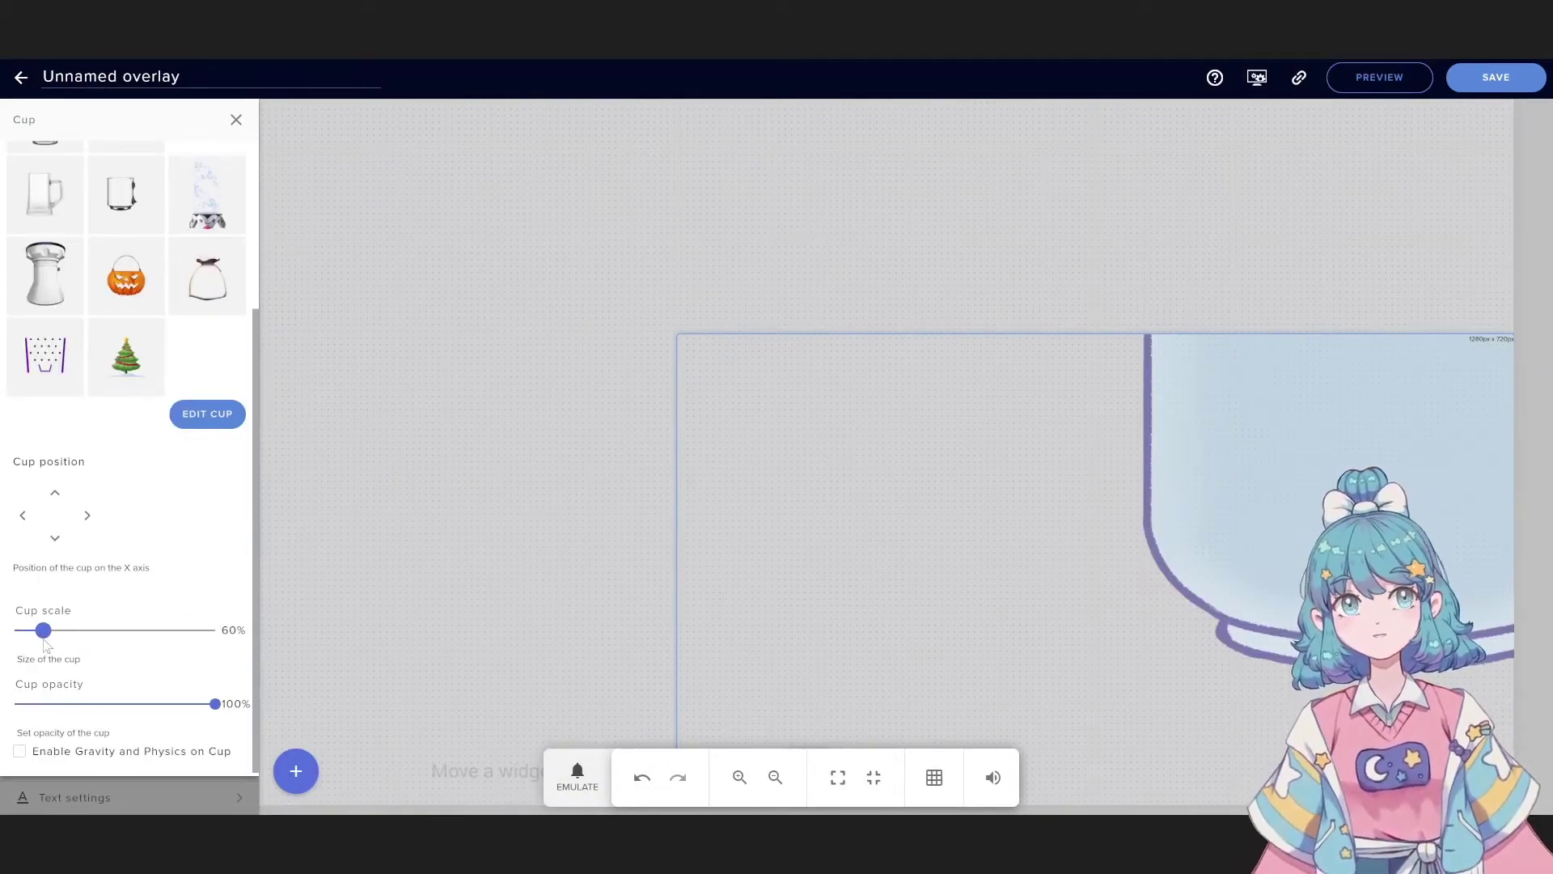
drag(44, 645, 33, 639)
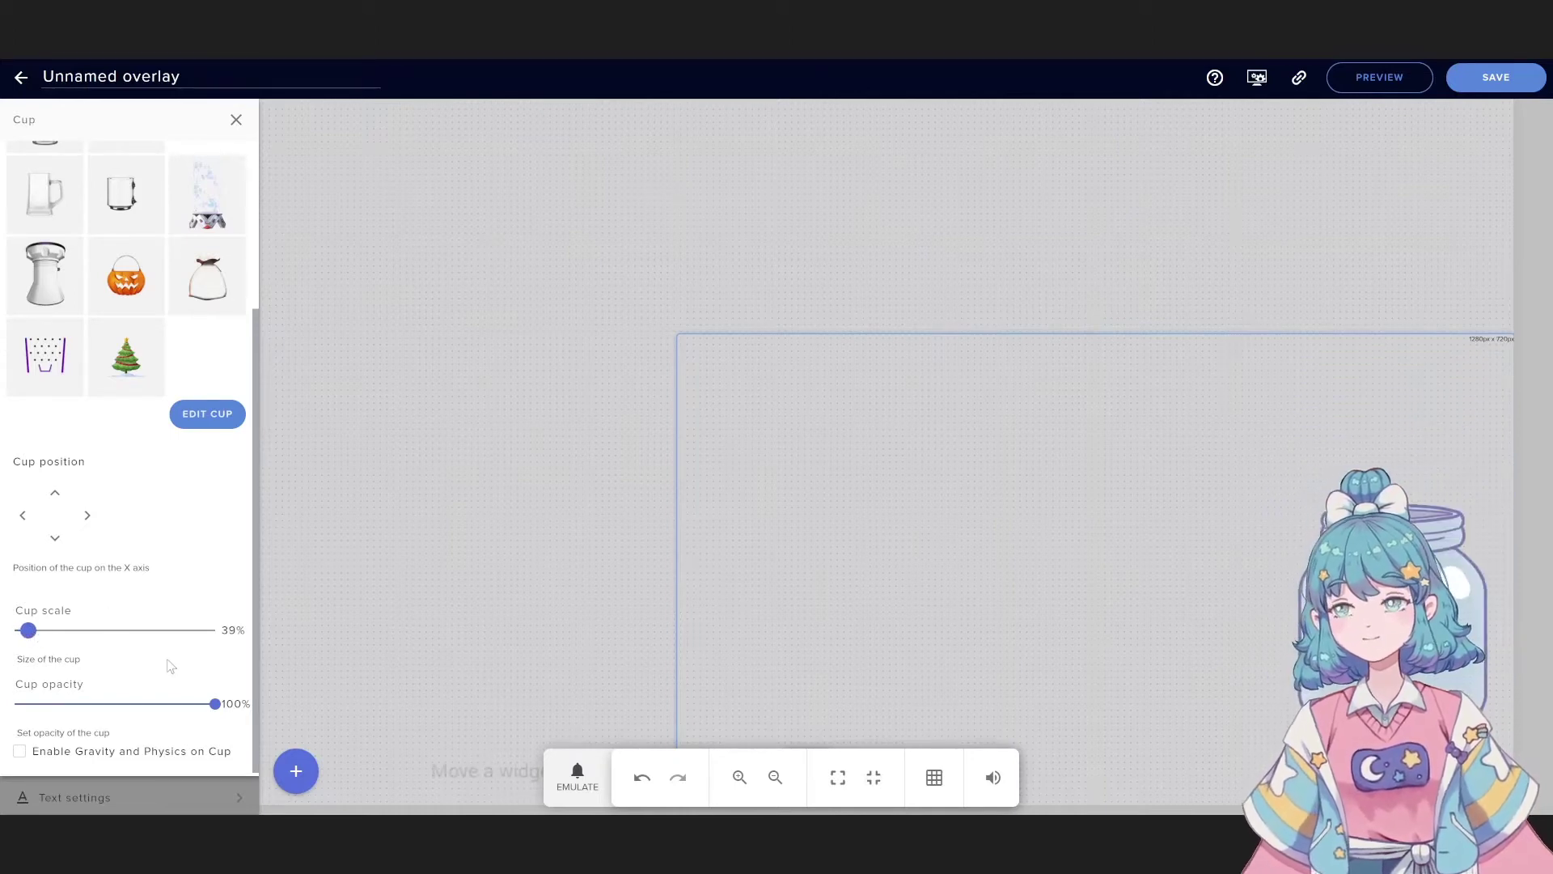
scroll(138, 700, up, 3)
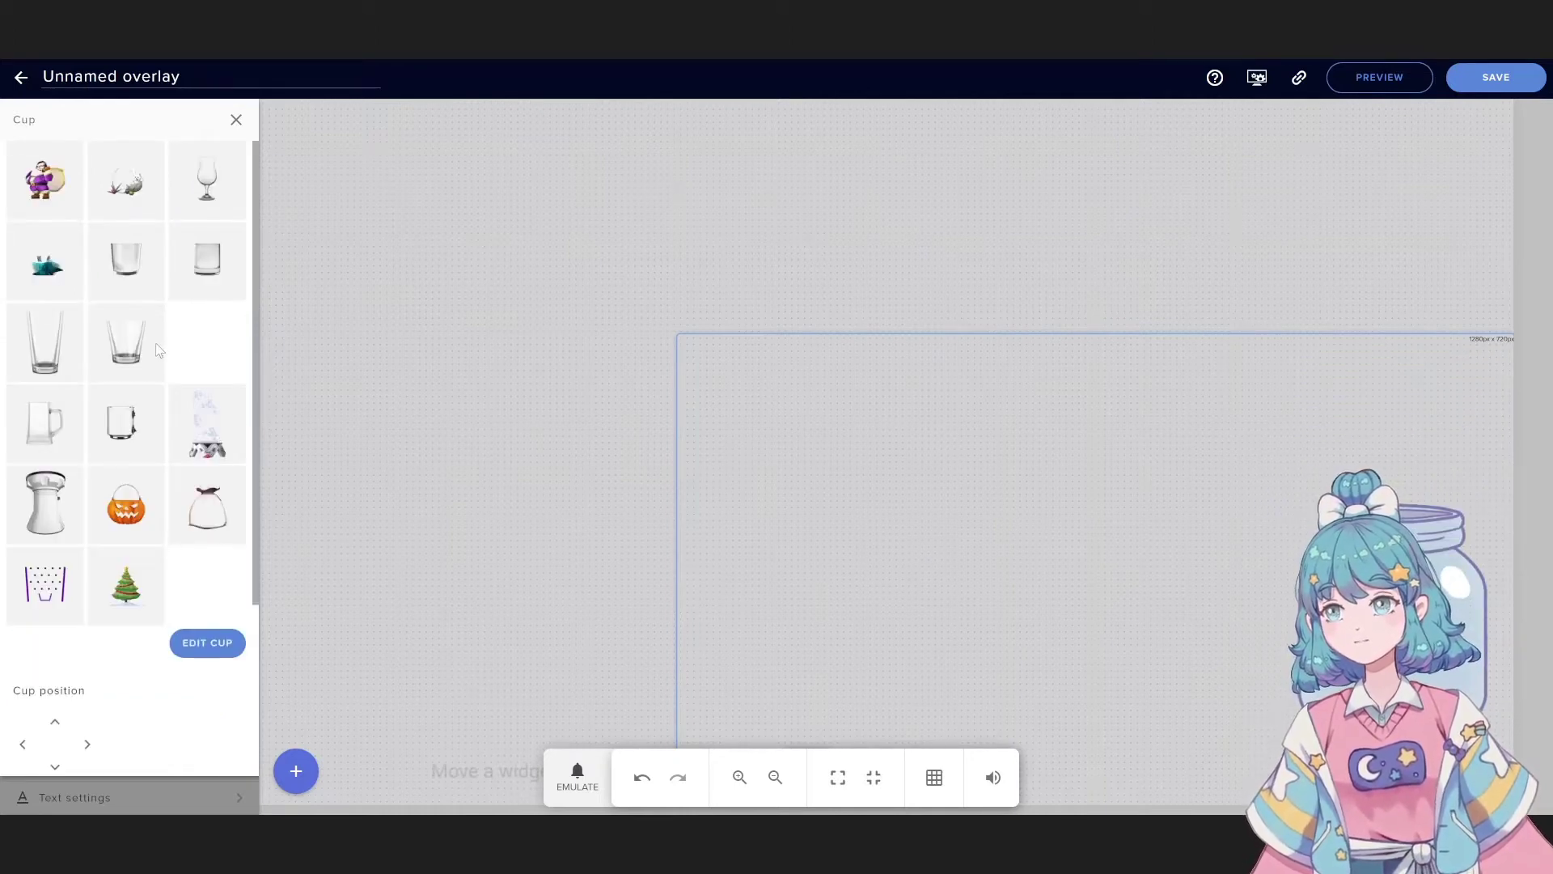
scroll(245, 385, down, 2)
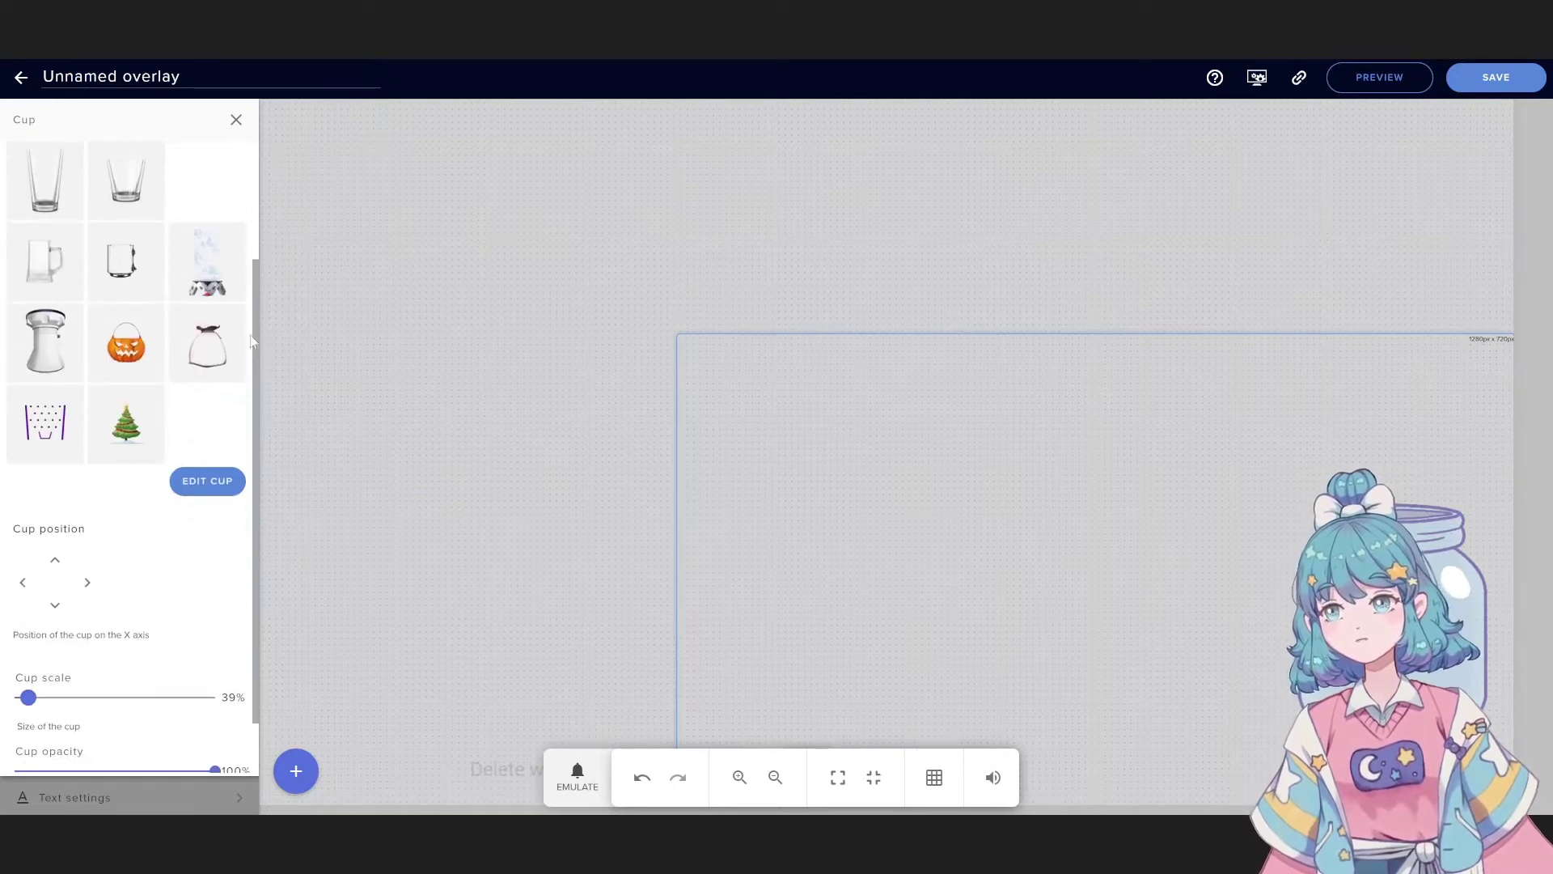
- Set the jar widget's height to 1300 and width to 1000, moving it higher on the canvas
click(234, 118)
scroll(171, 666, down, 1)
click(146, 778)
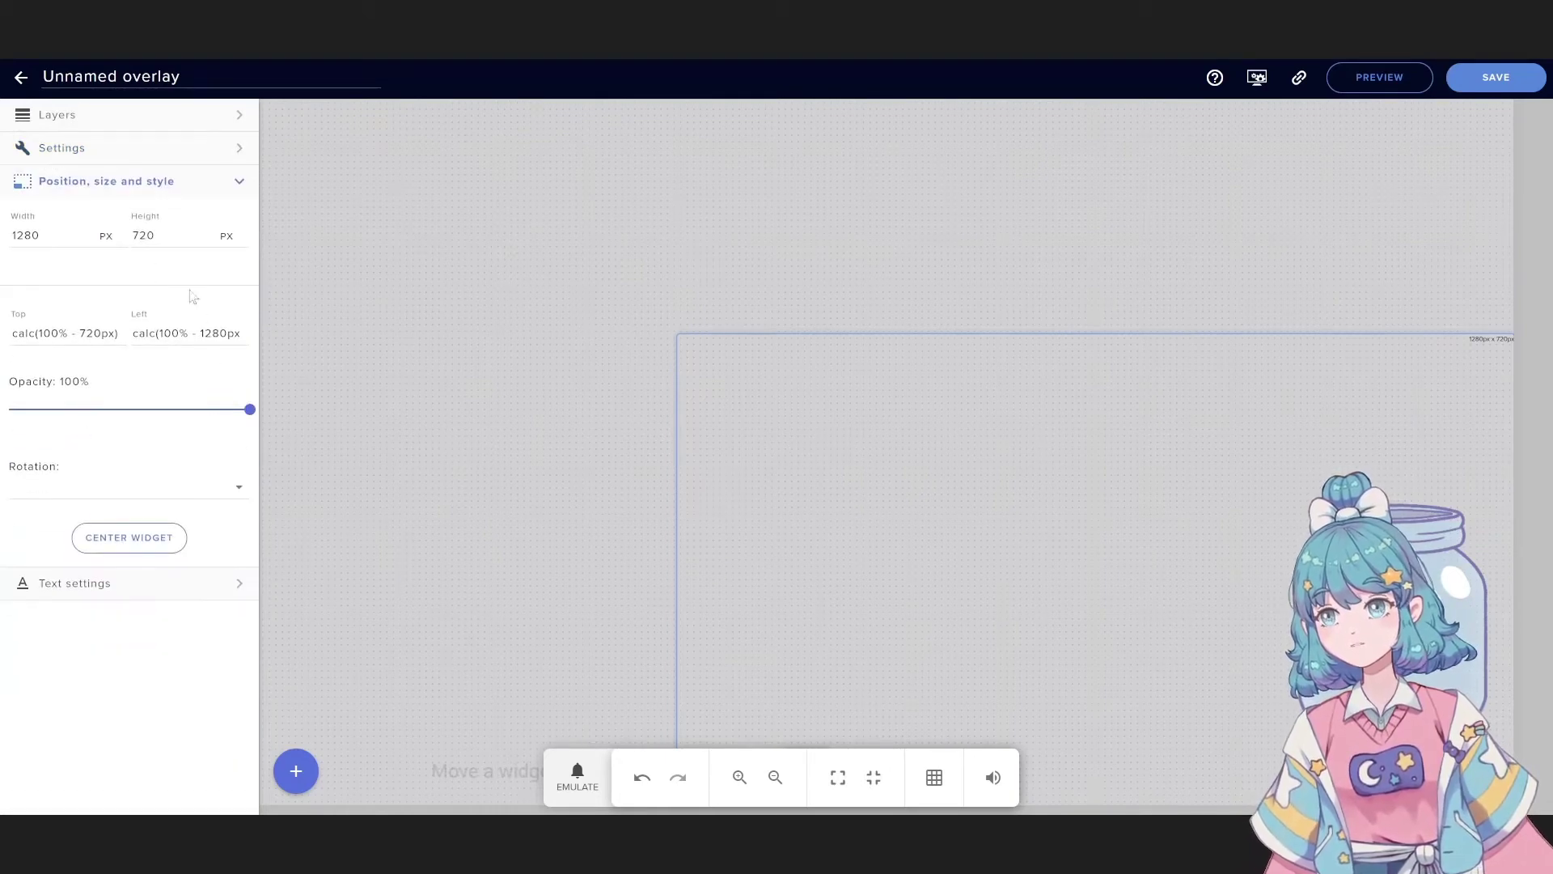
double_click(146, 235)
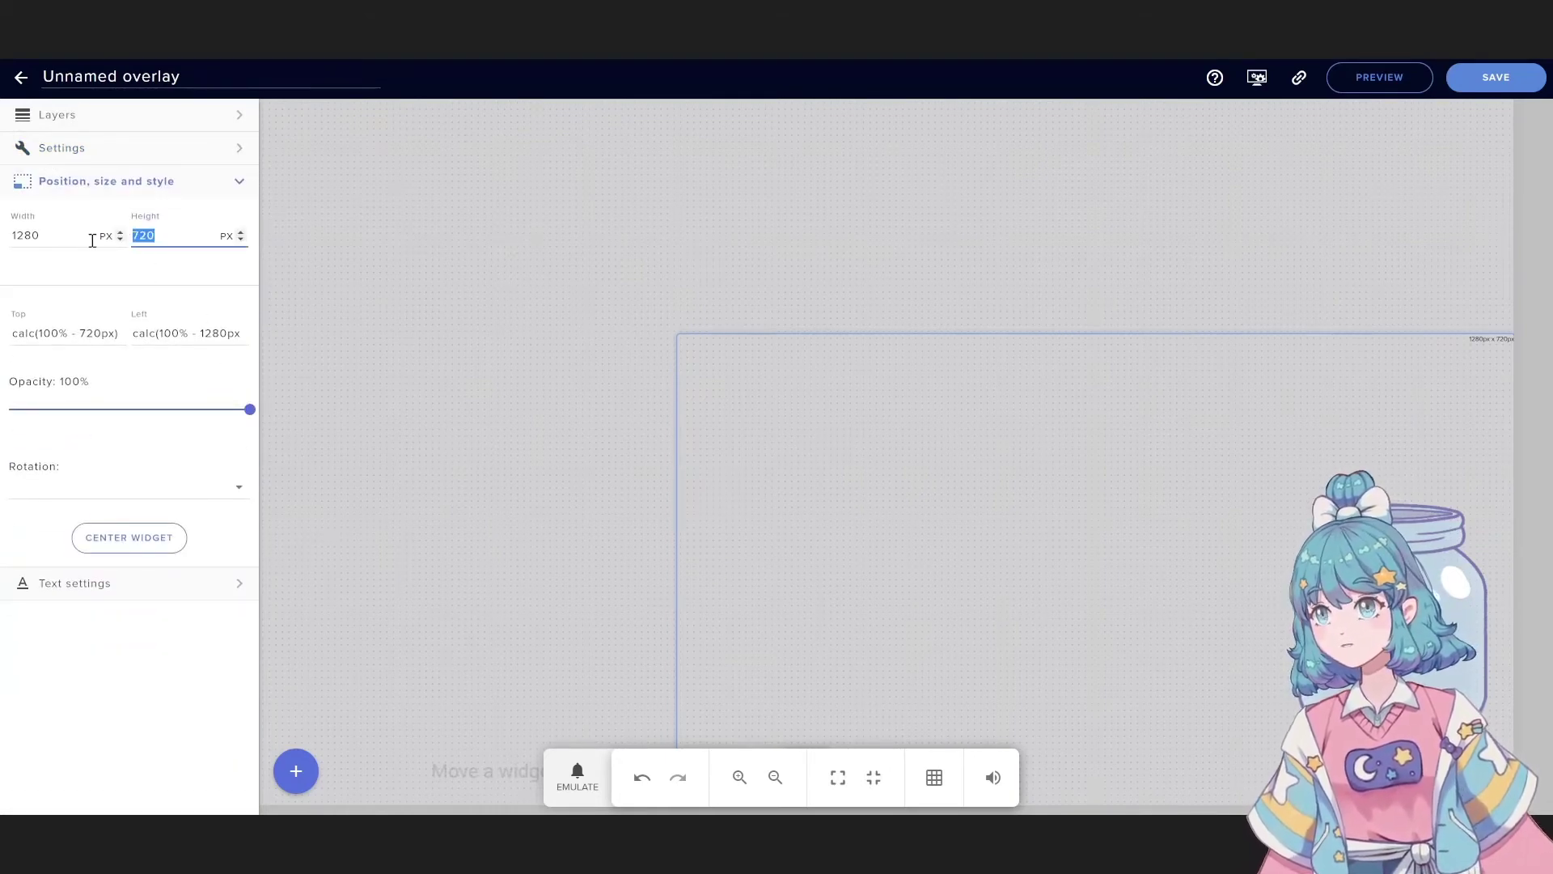
text(1)
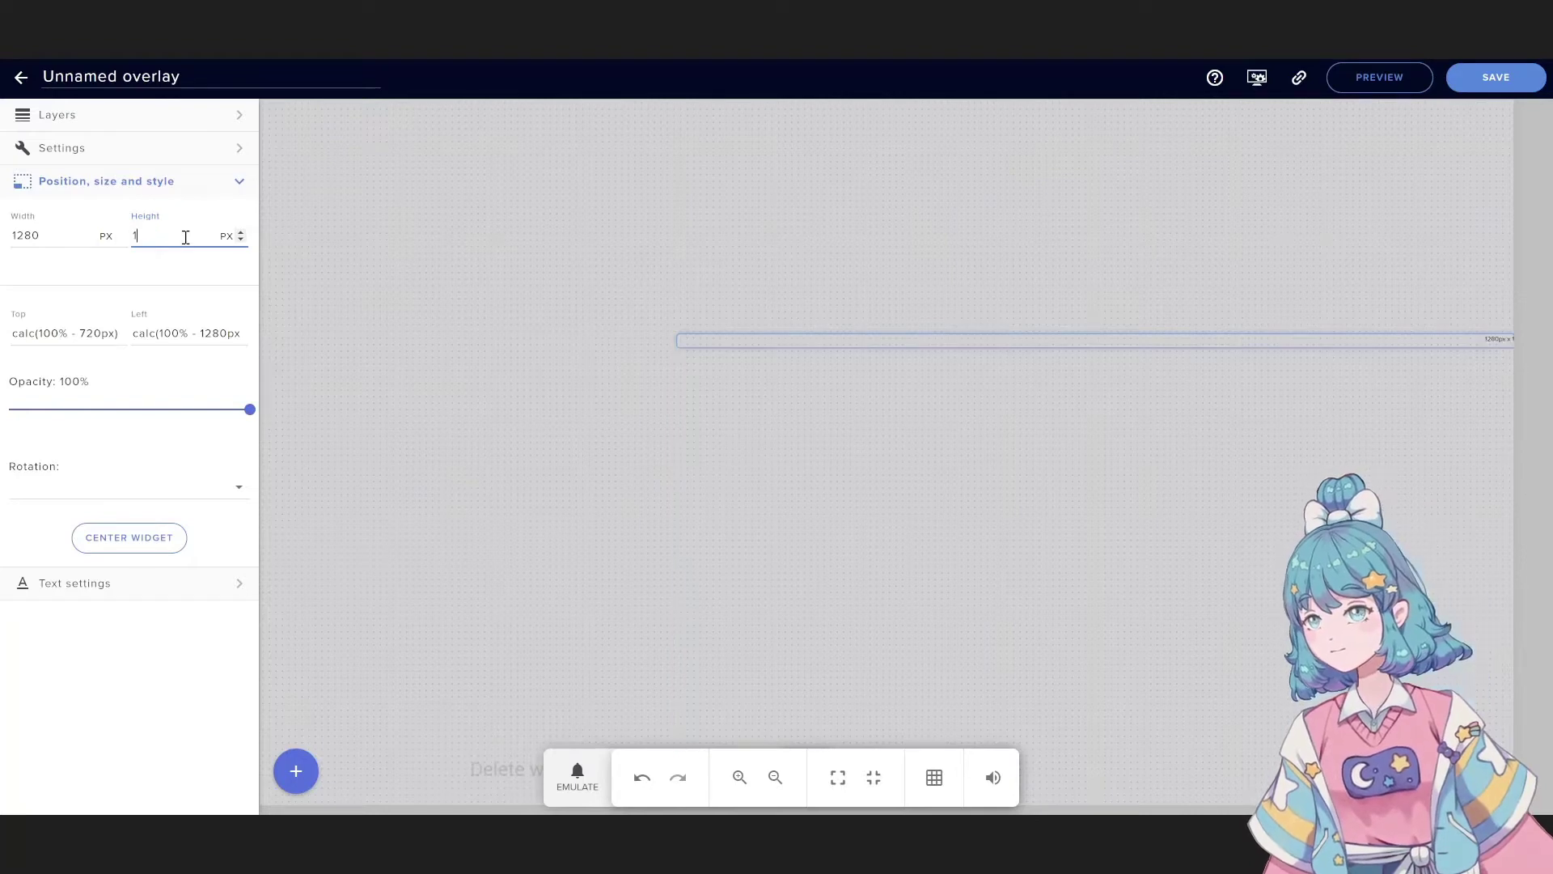
text(300)
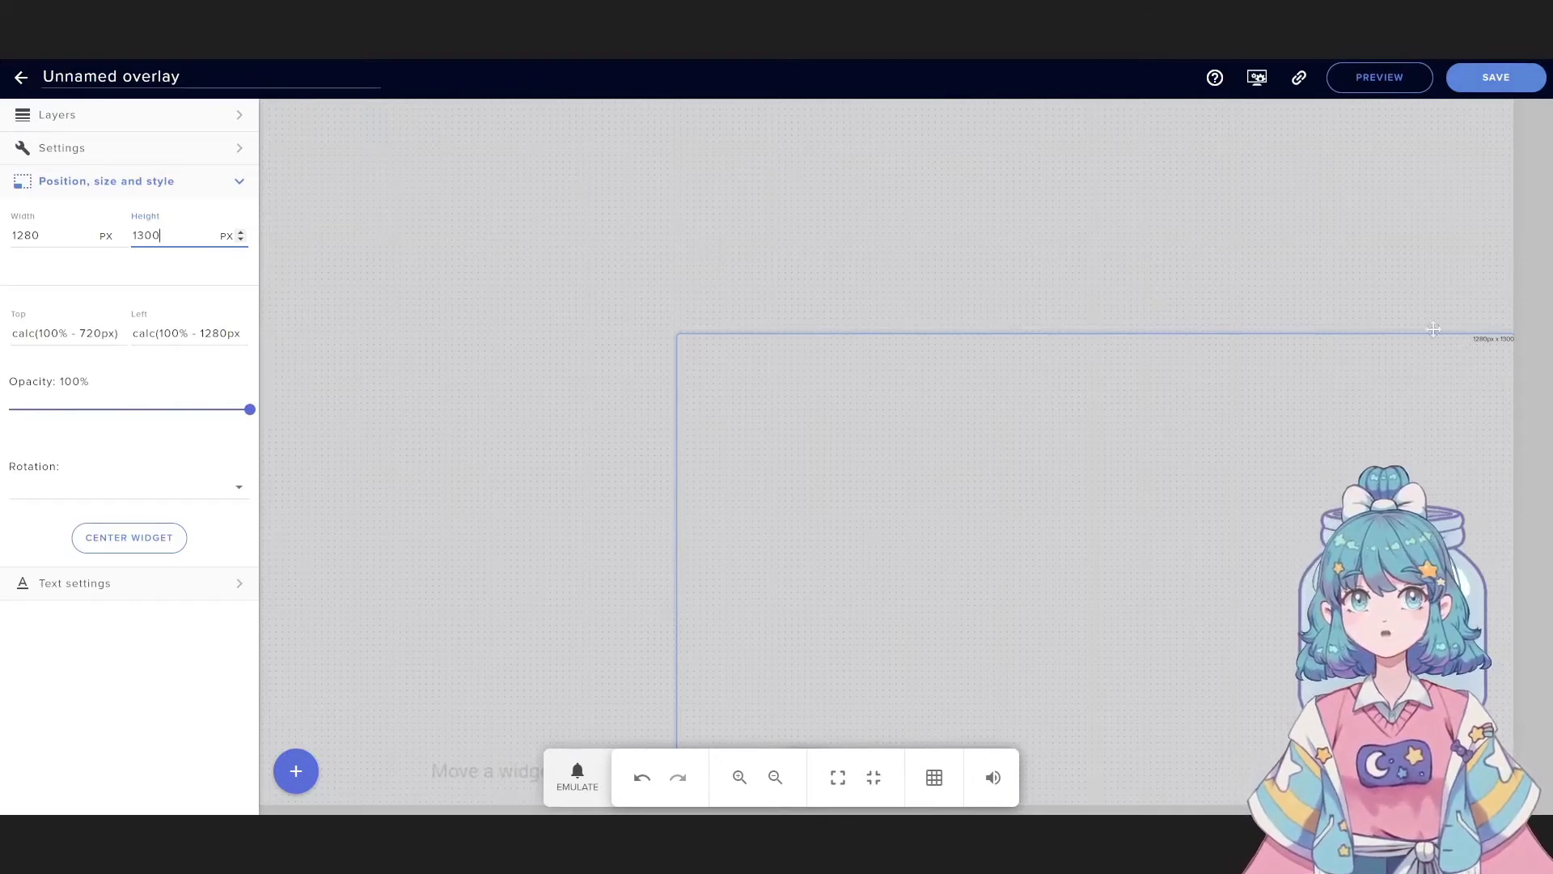
drag(1429, 600, 1450, 405)
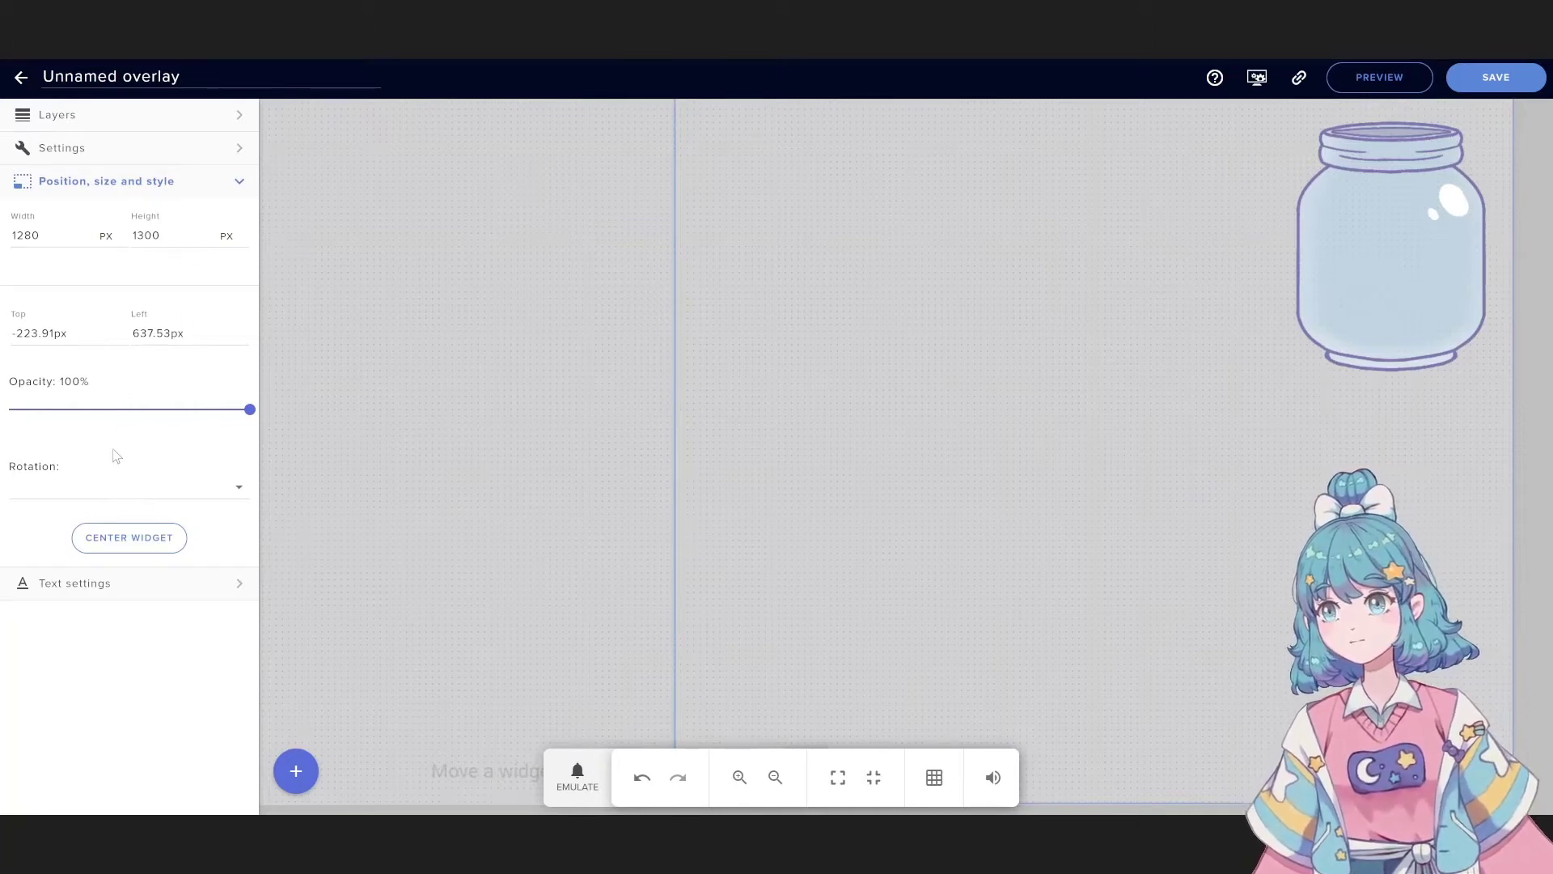
drag(41, 235, 6, 240)
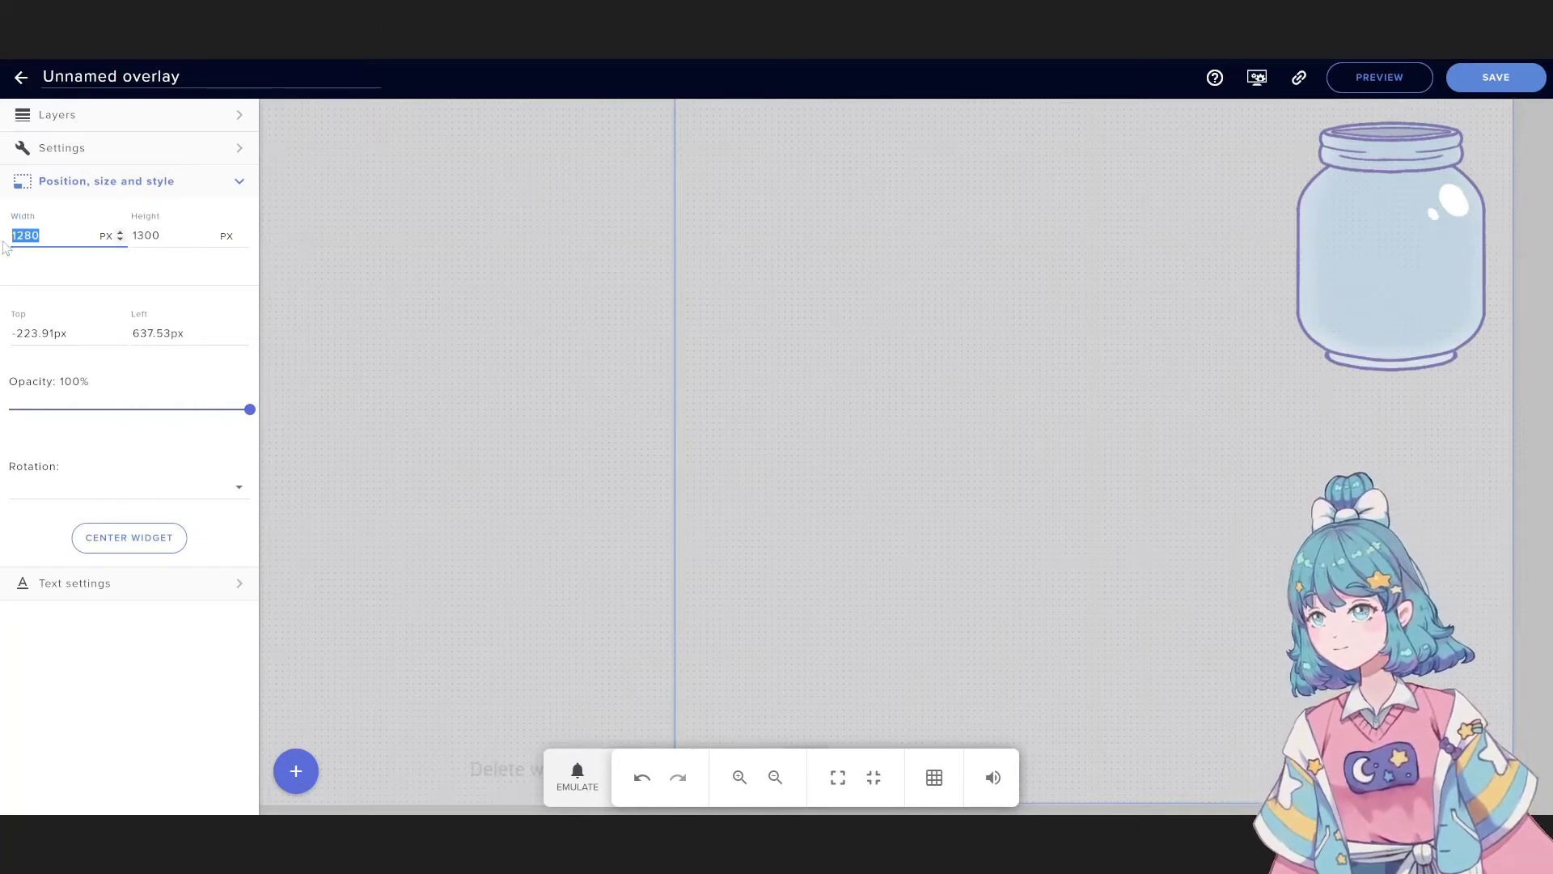
text(1000)
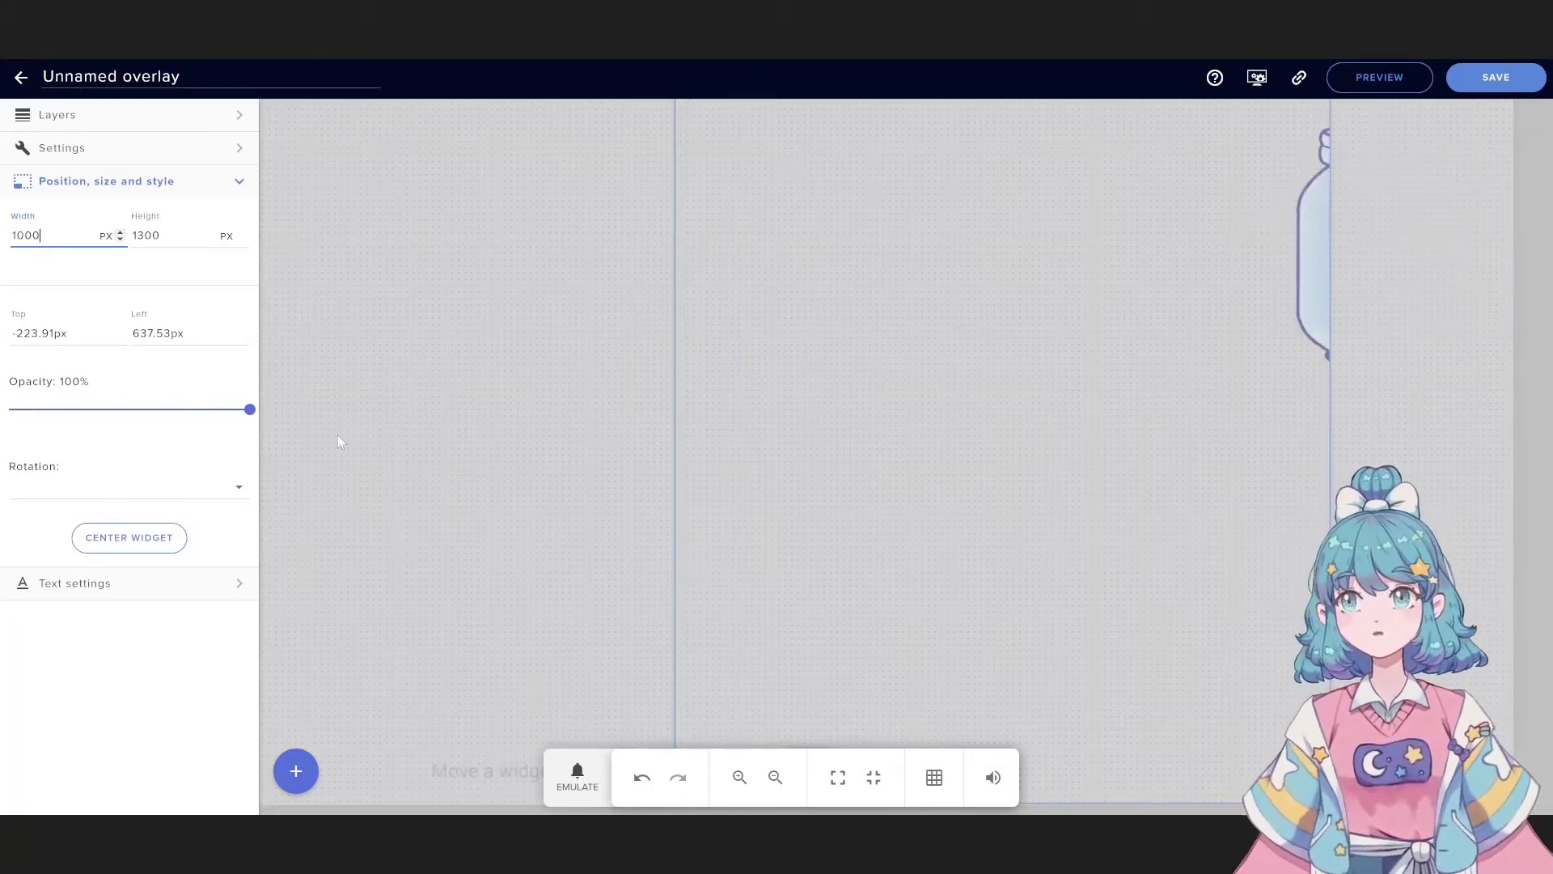
- Nudge the glass jar cup down and left with the Cup position arrows, leaving full-screen off
click(93, 149)
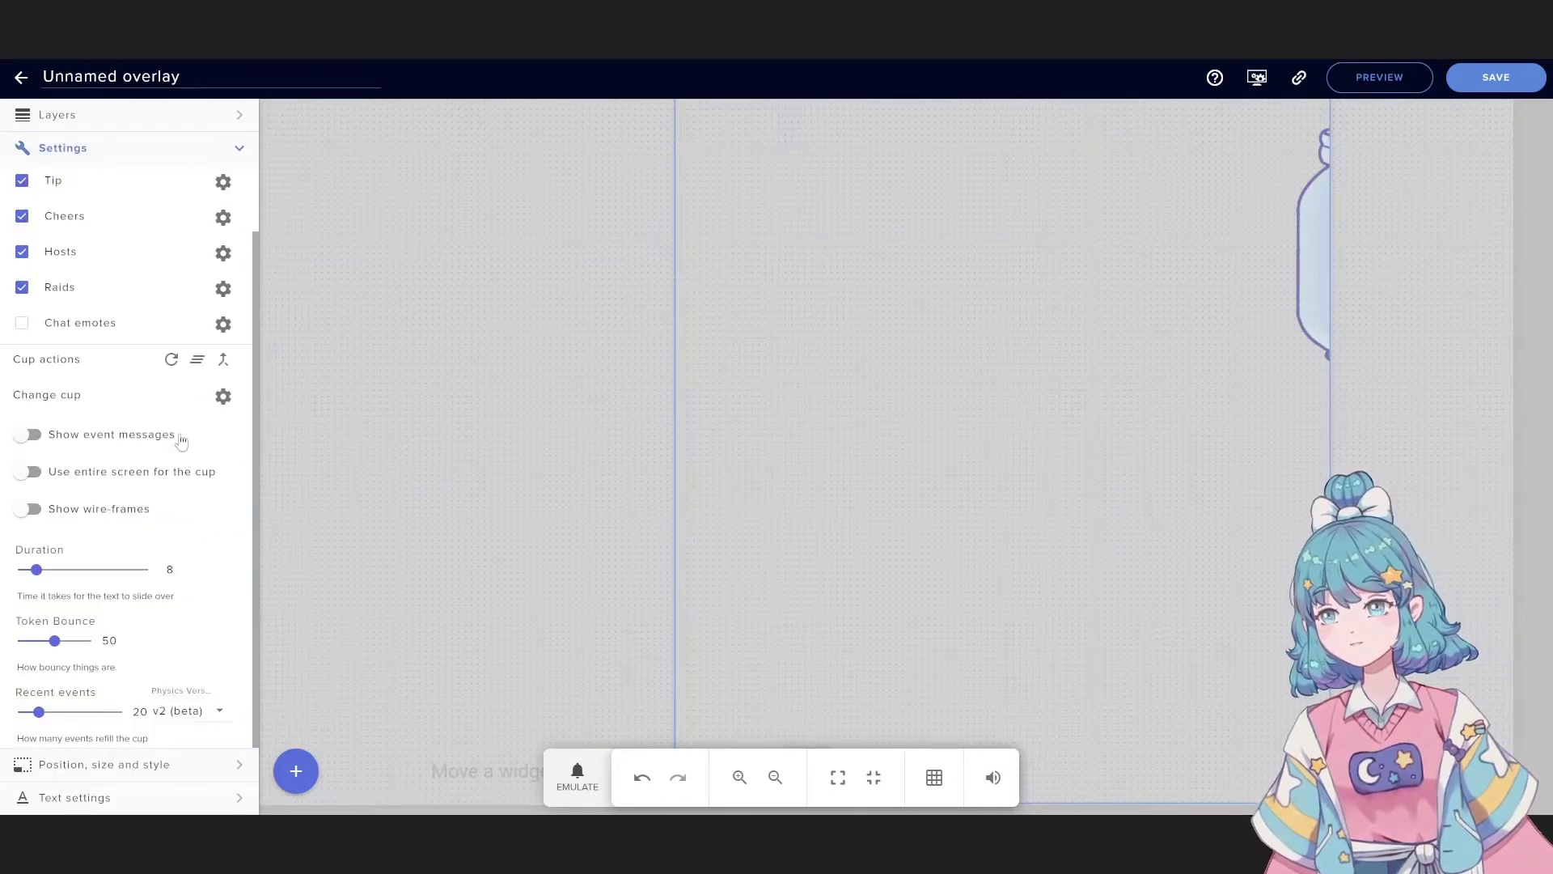
click(224, 397)
click(58, 768)
click(57, 767)
click(25, 748)
click(24, 746)
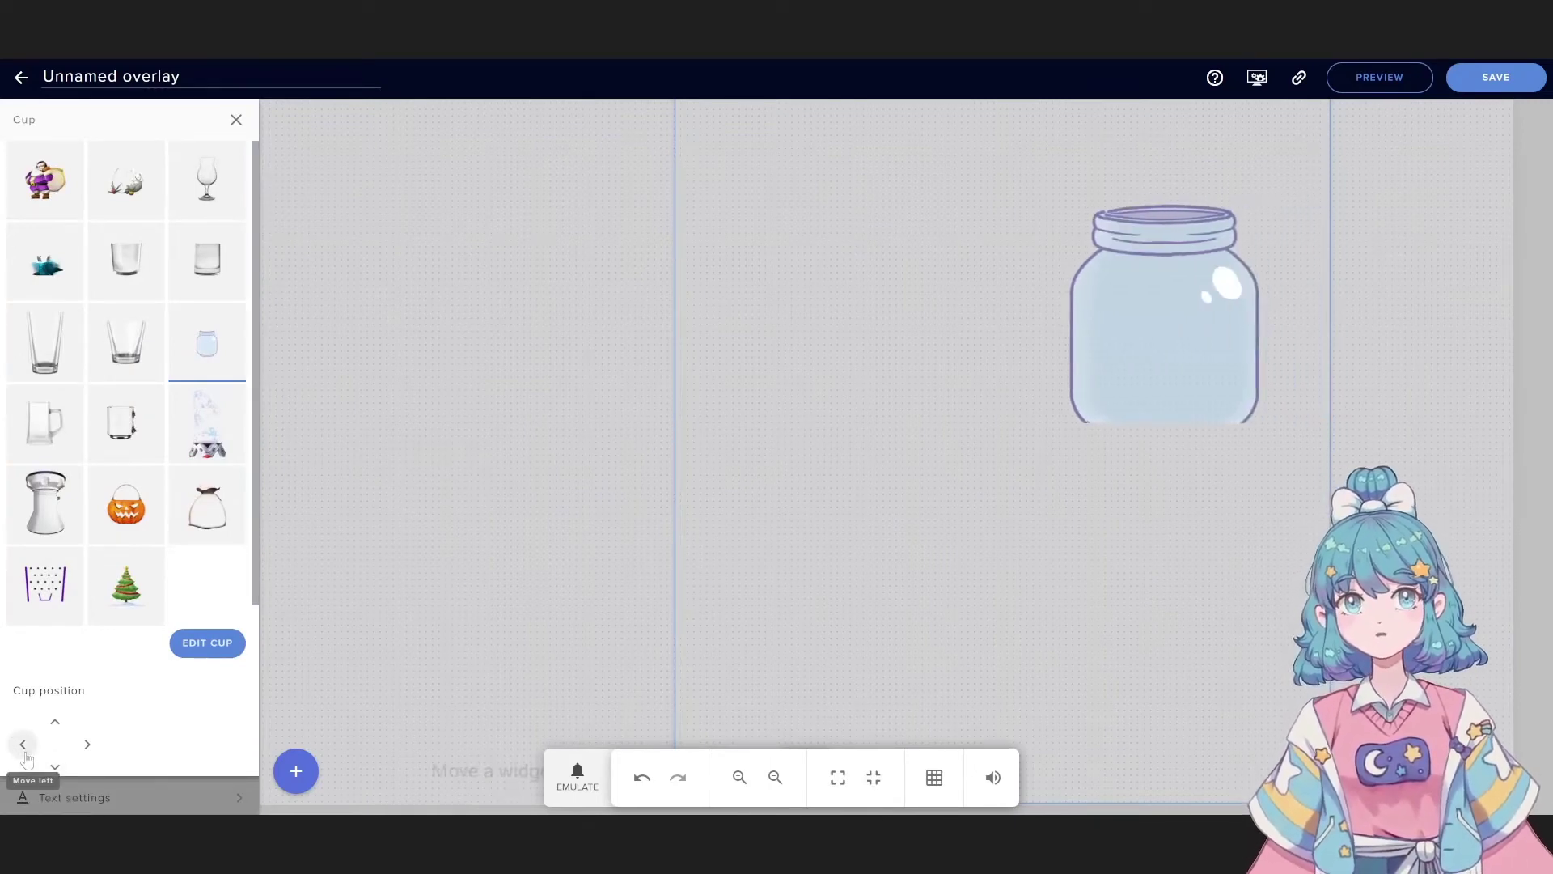
click(23, 746)
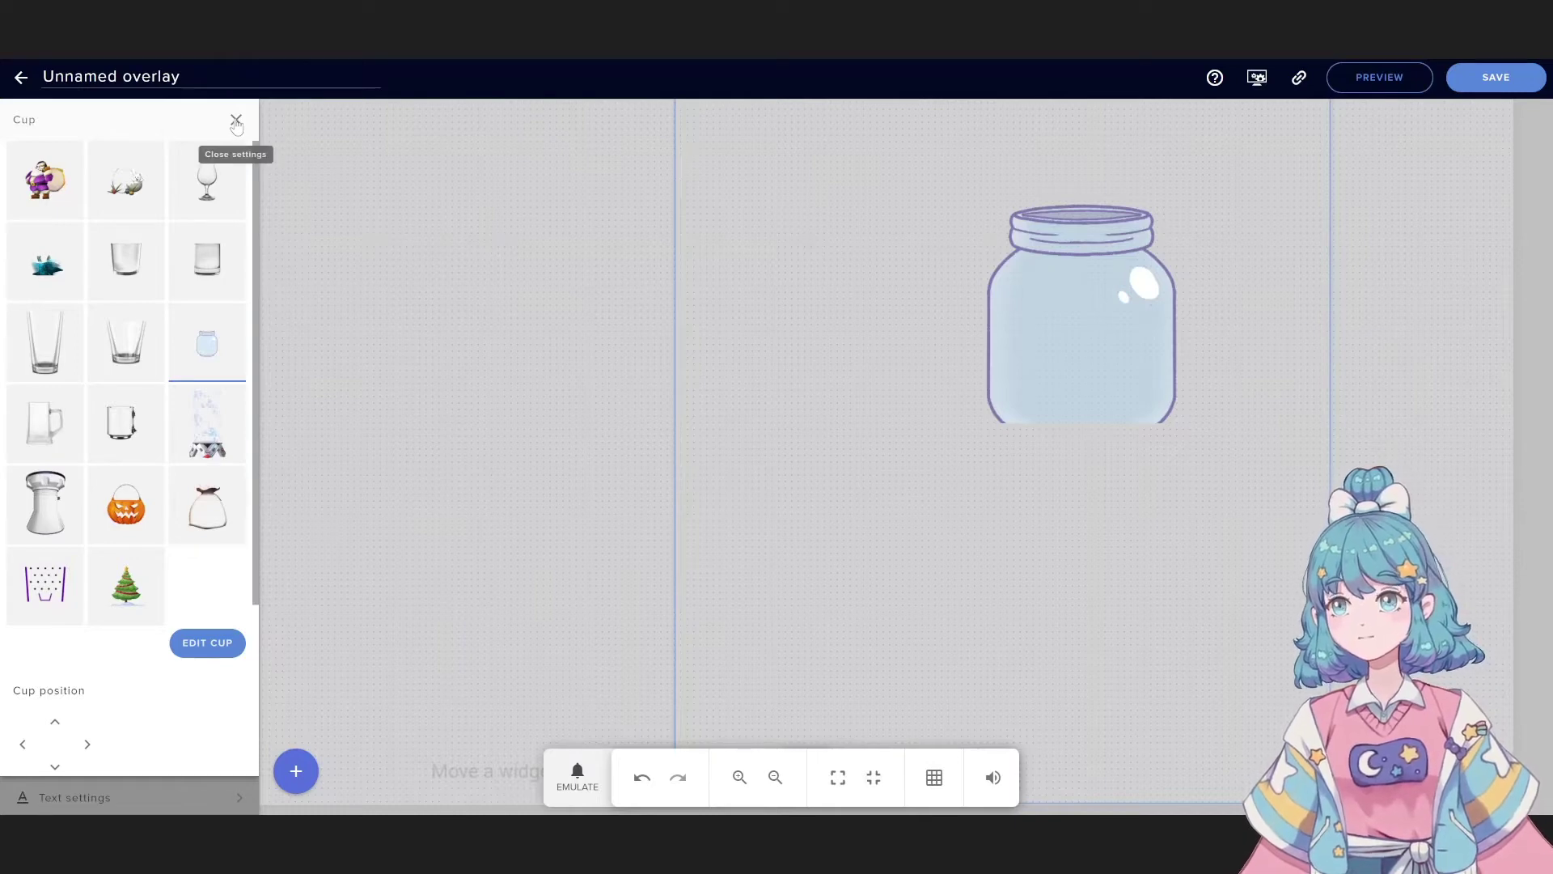
click(236, 120)
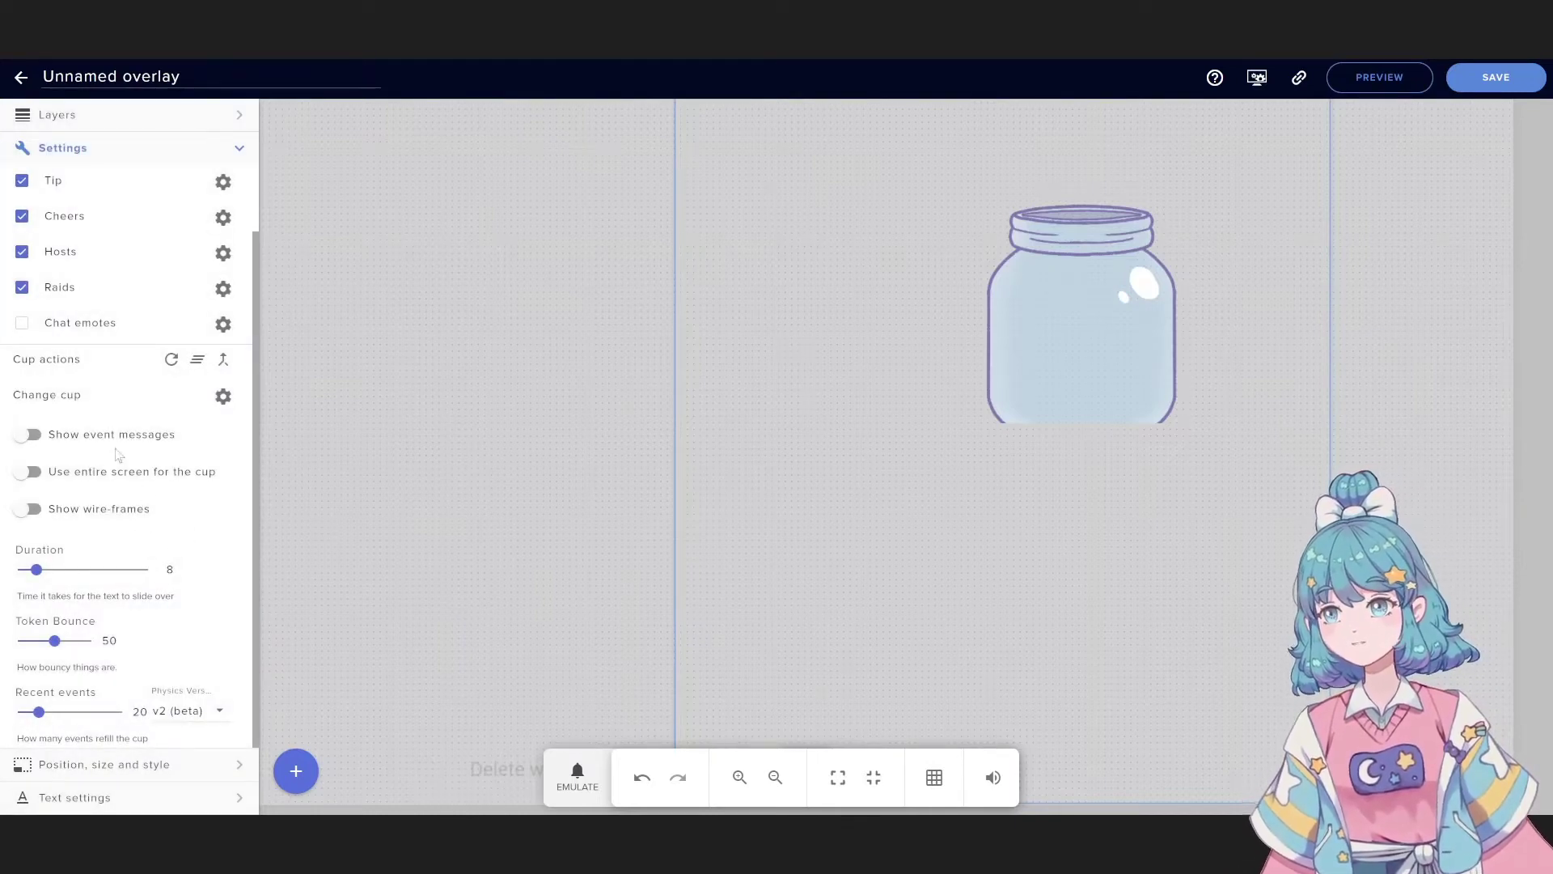
click(31, 471)
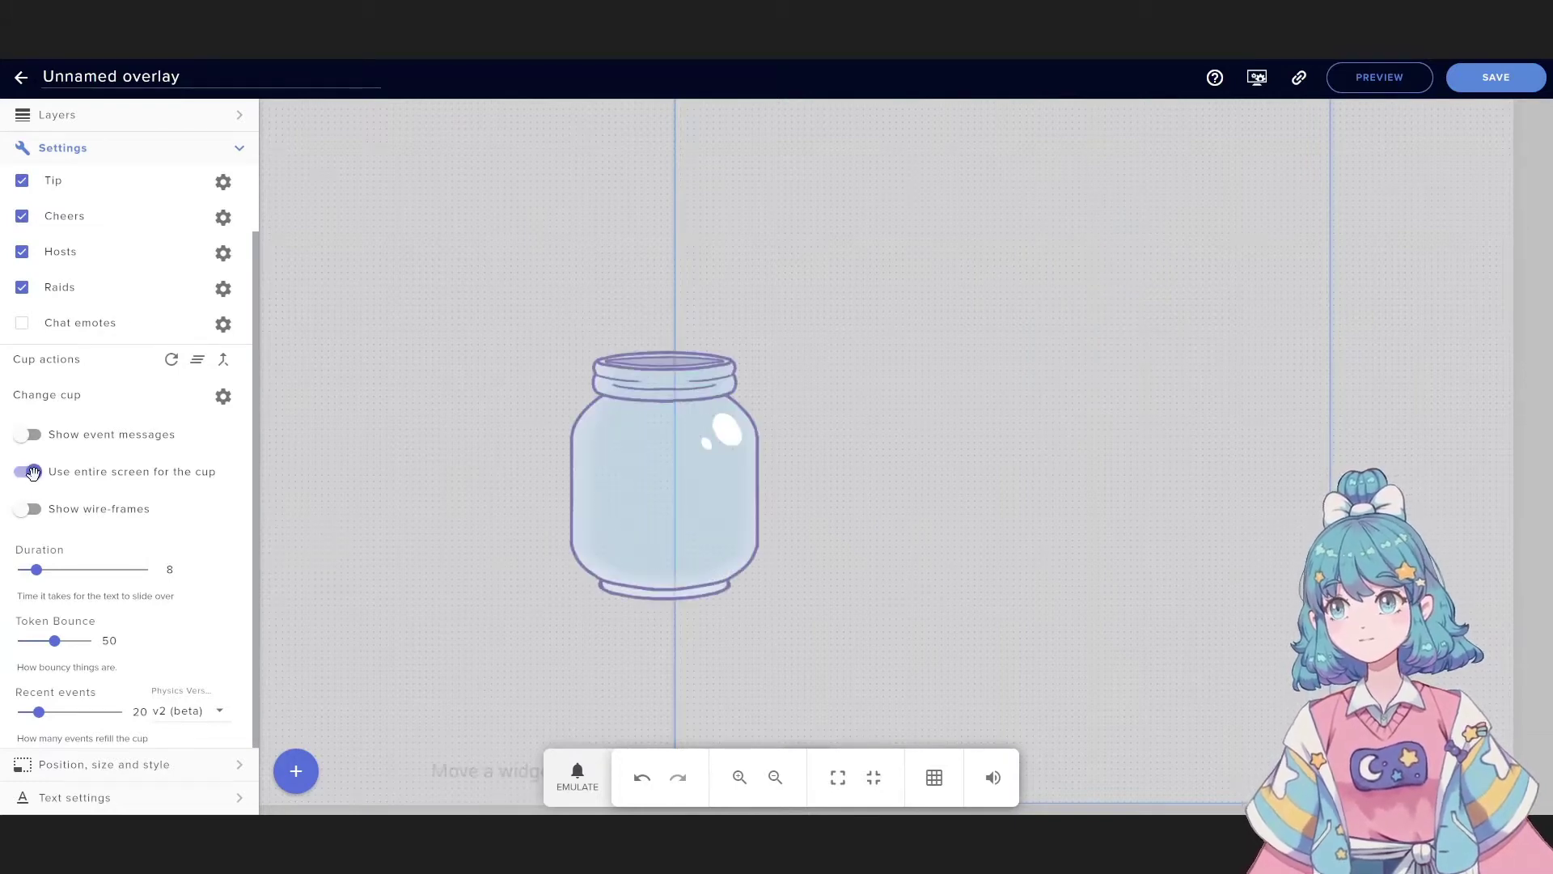
click(32, 472)
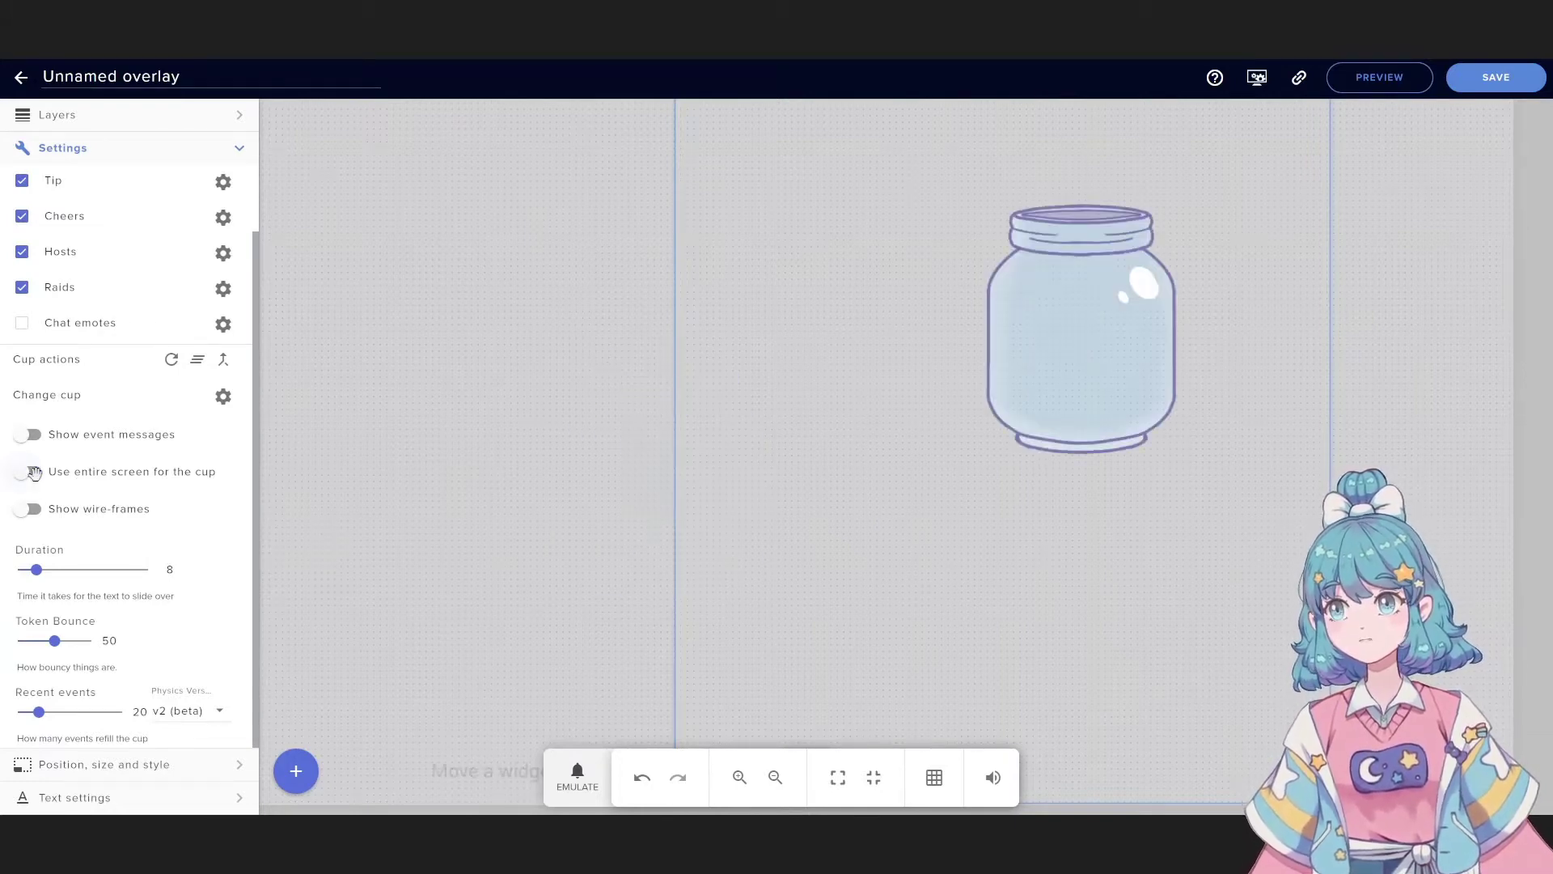
- Drag the jar into the overlay's lower-left corner and deselect it
click(223, 396)
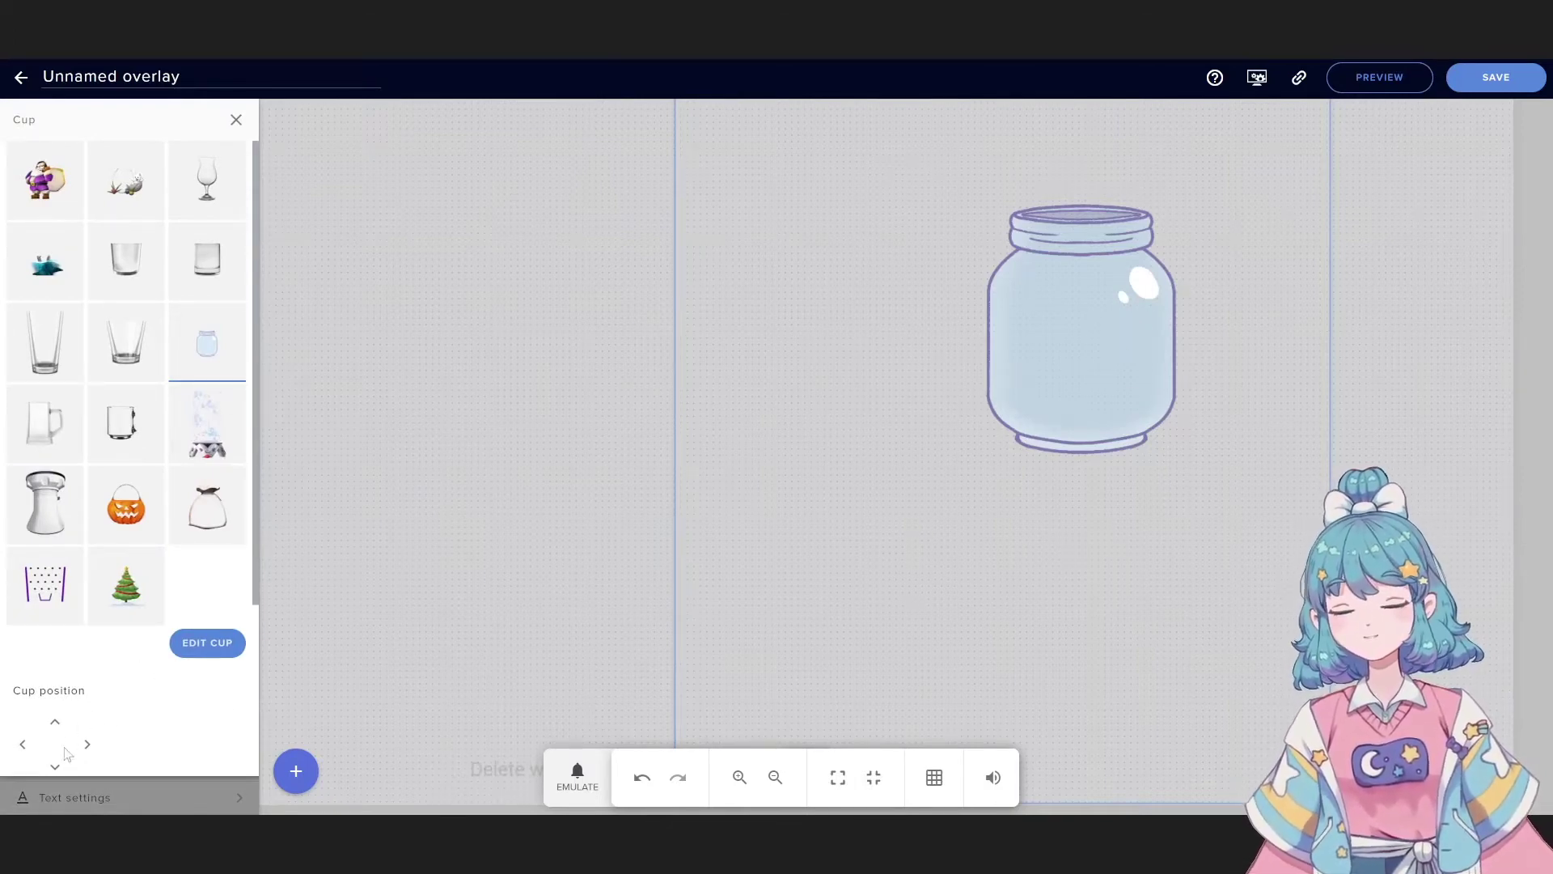
click(55, 767)
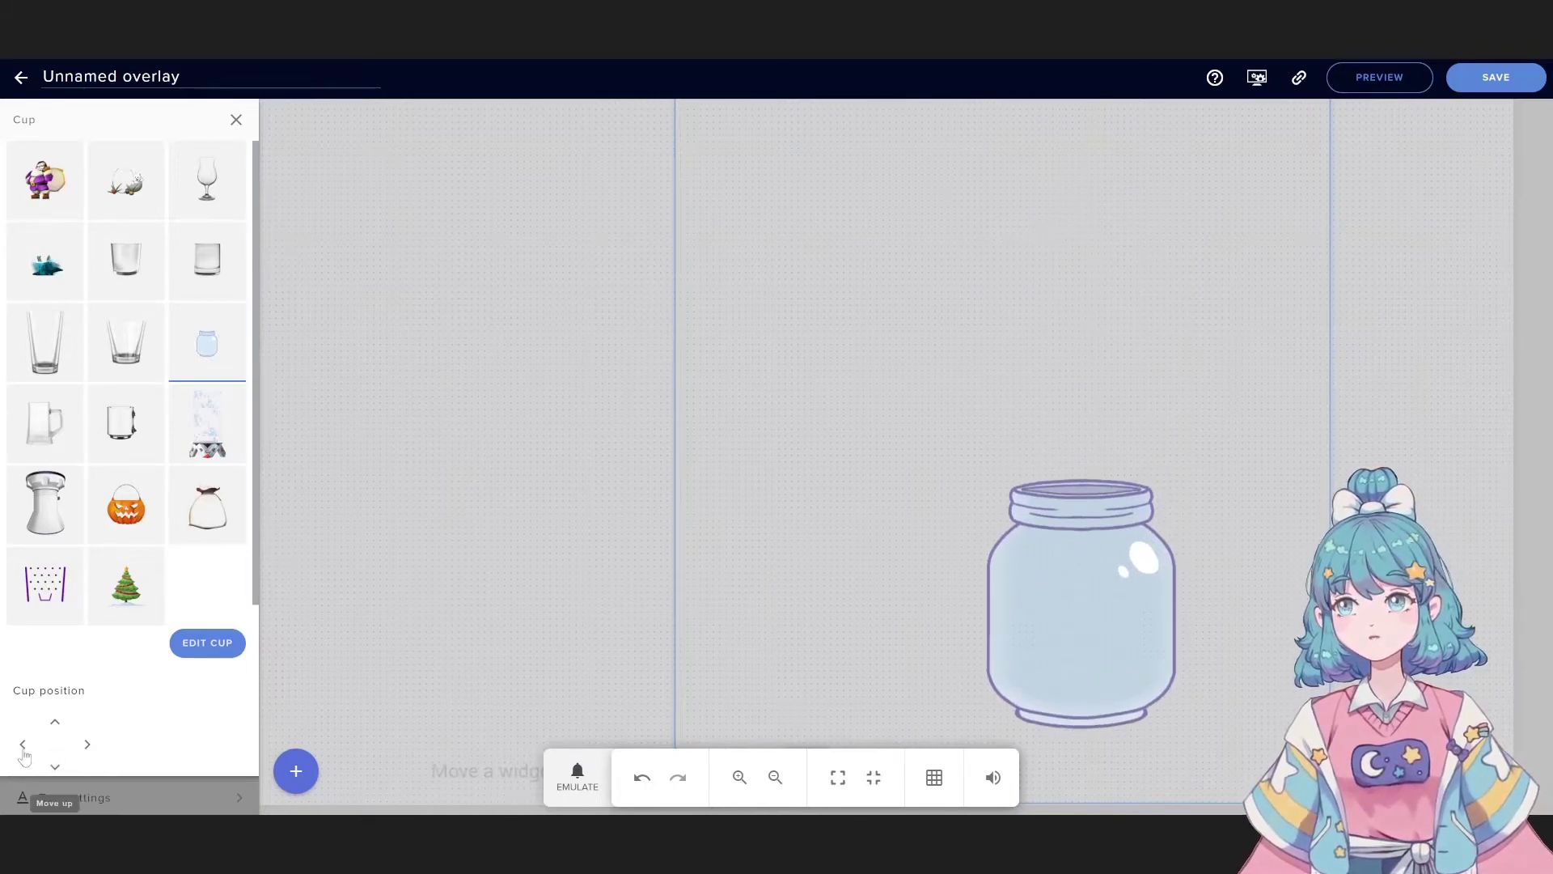
click(23, 745)
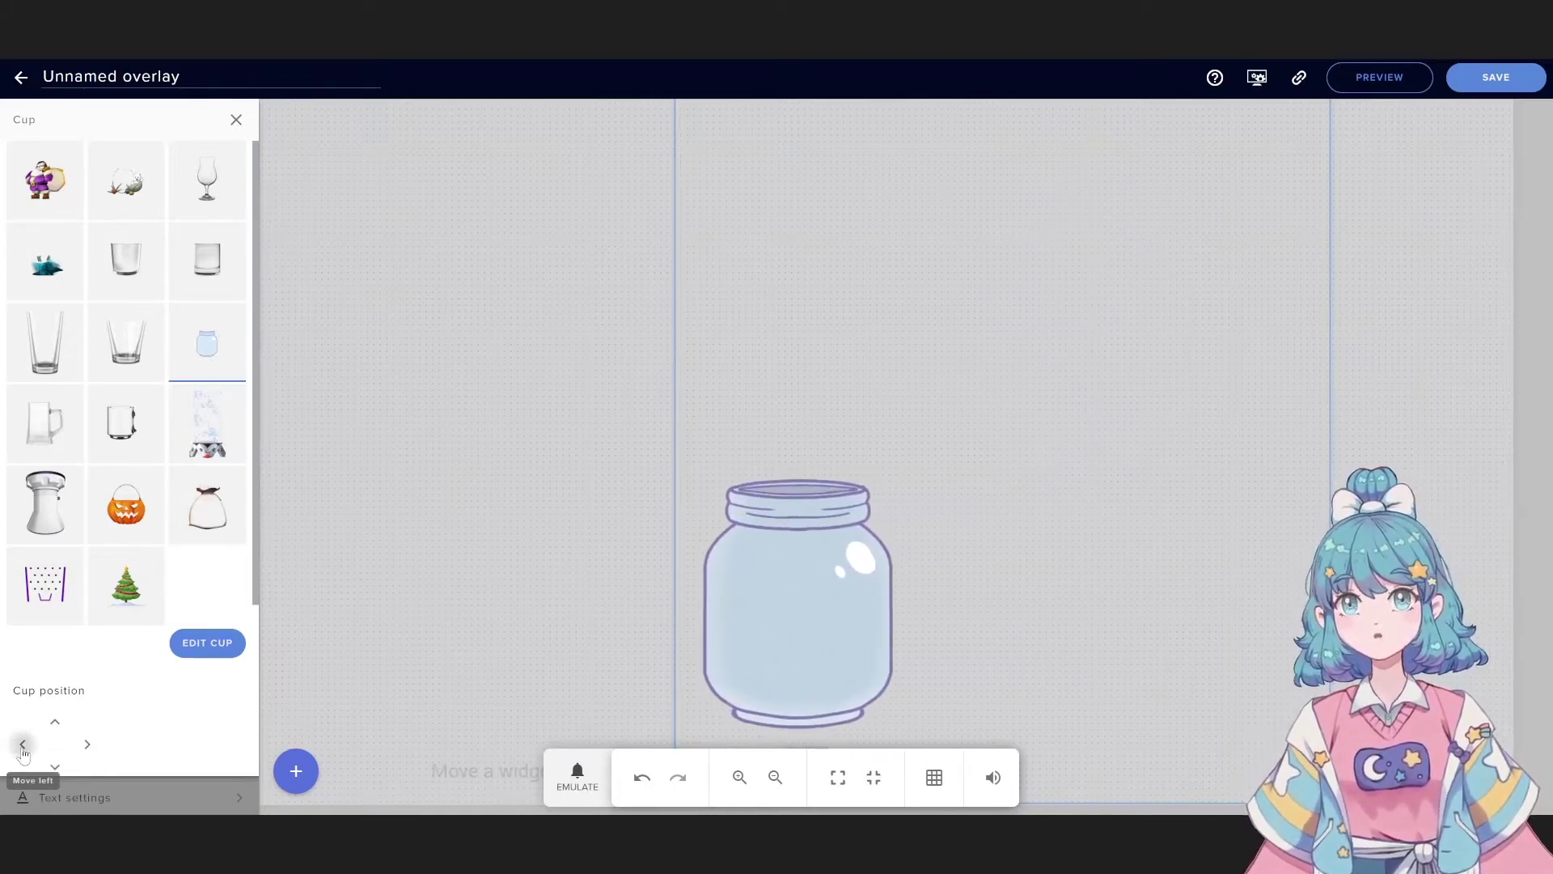
click(55, 769)
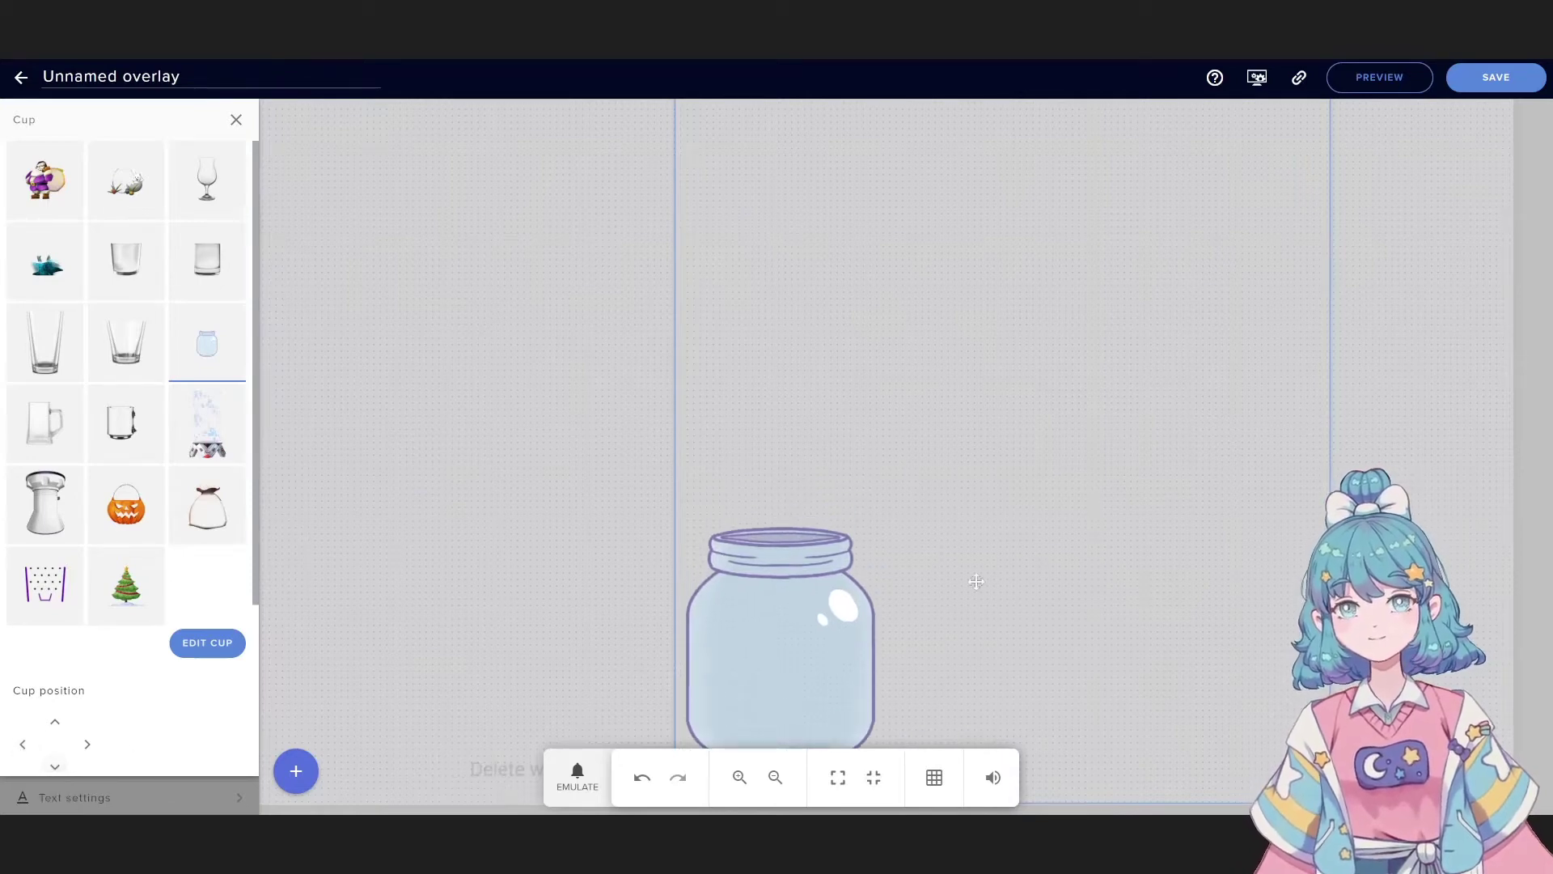
drag(1062, 572, 656, 597)
click(978, 509)
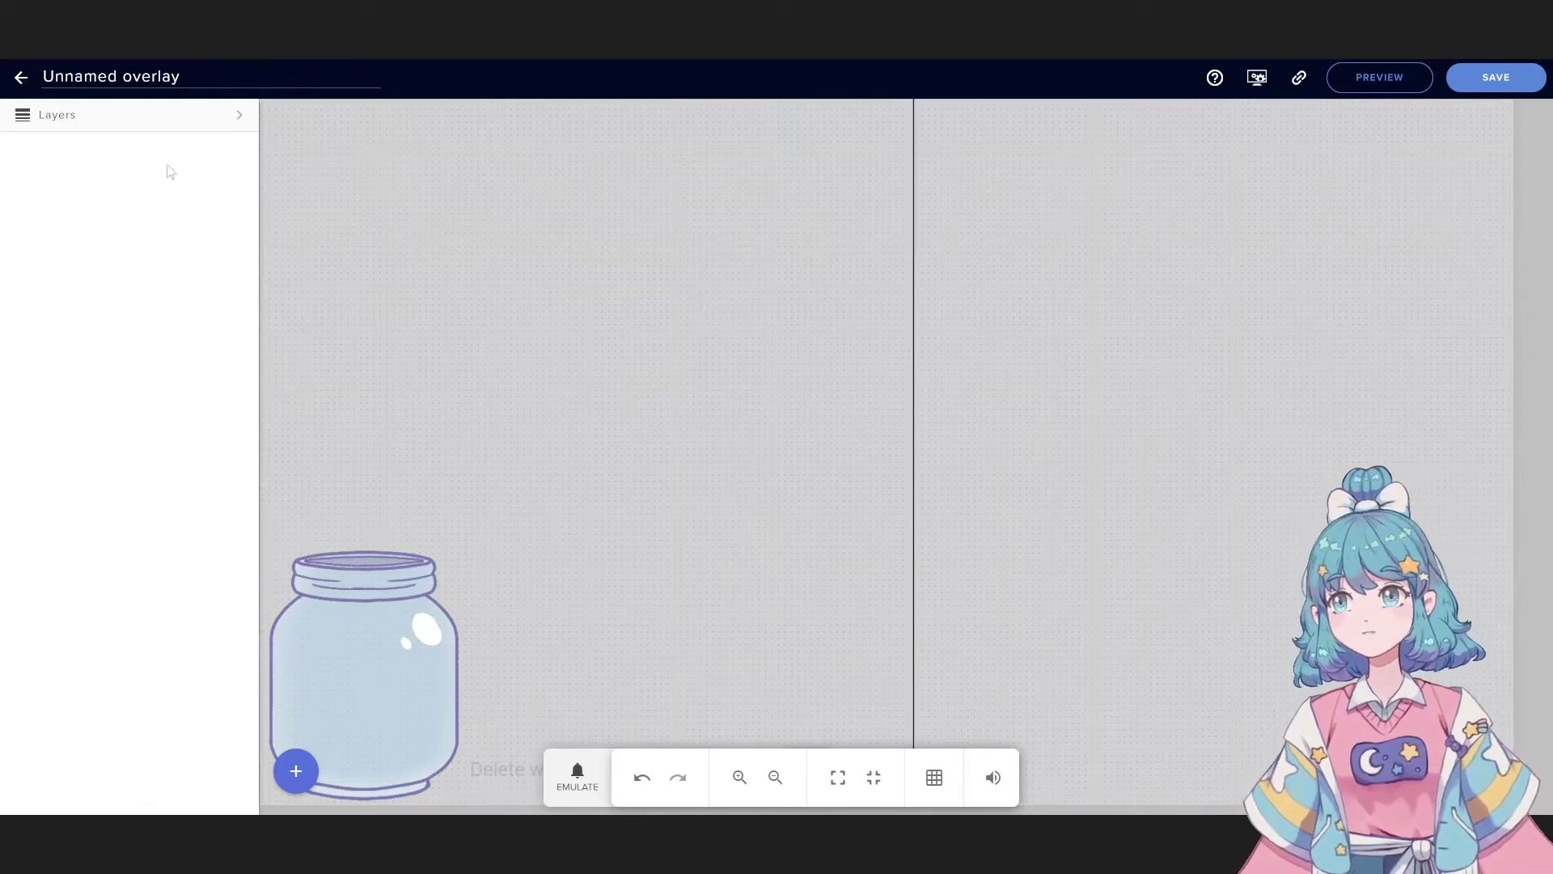
- Select the HypeCup 1 layer and emulate subscriber, cheer and raid test events
click(129, 115)
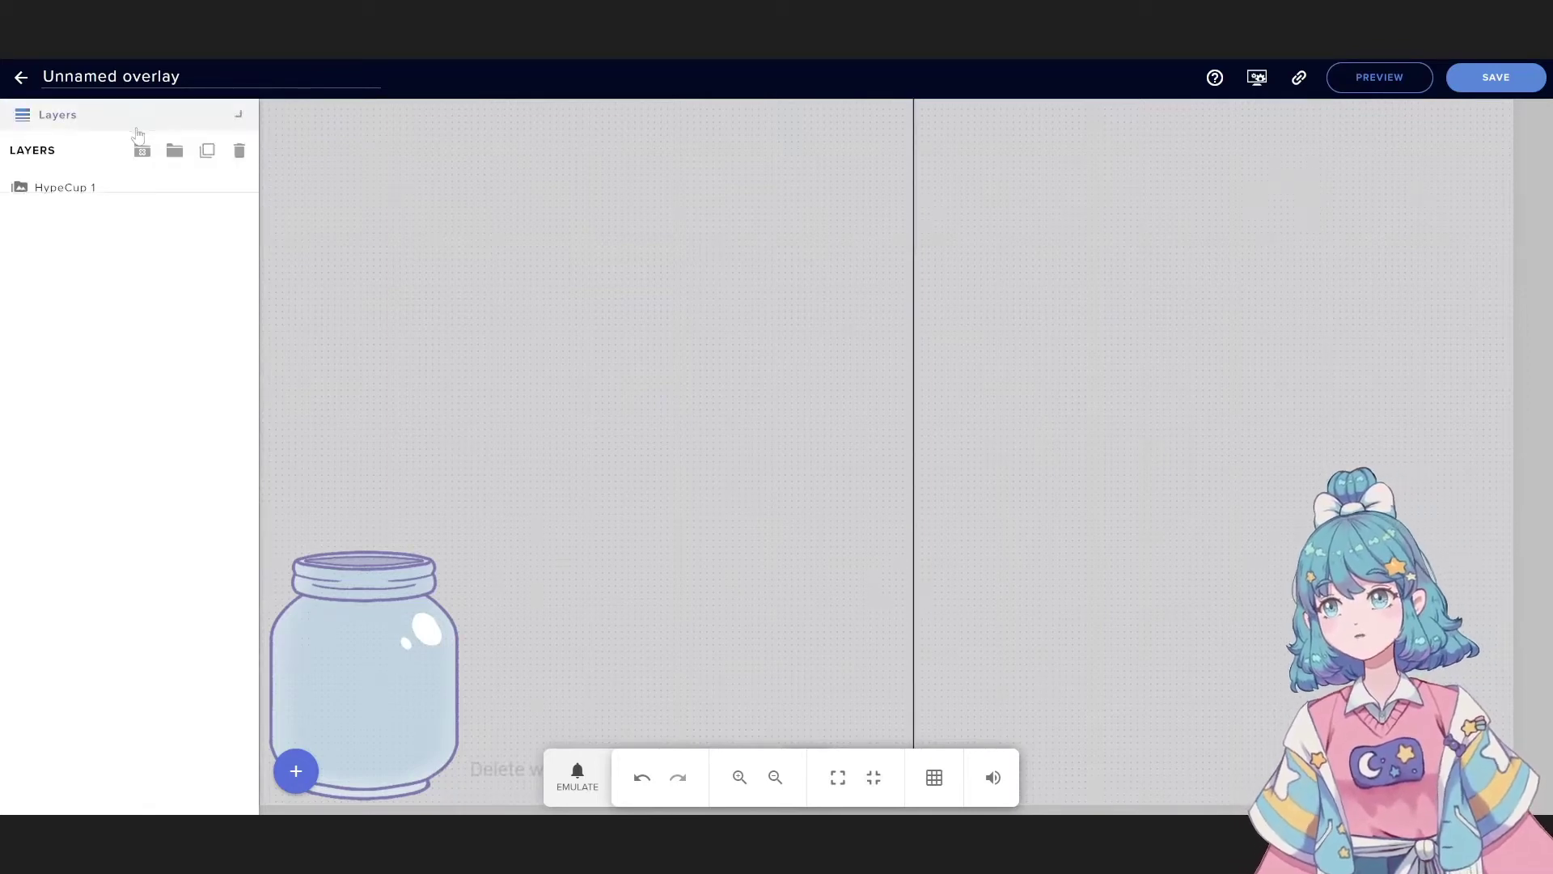
click(129, 194)
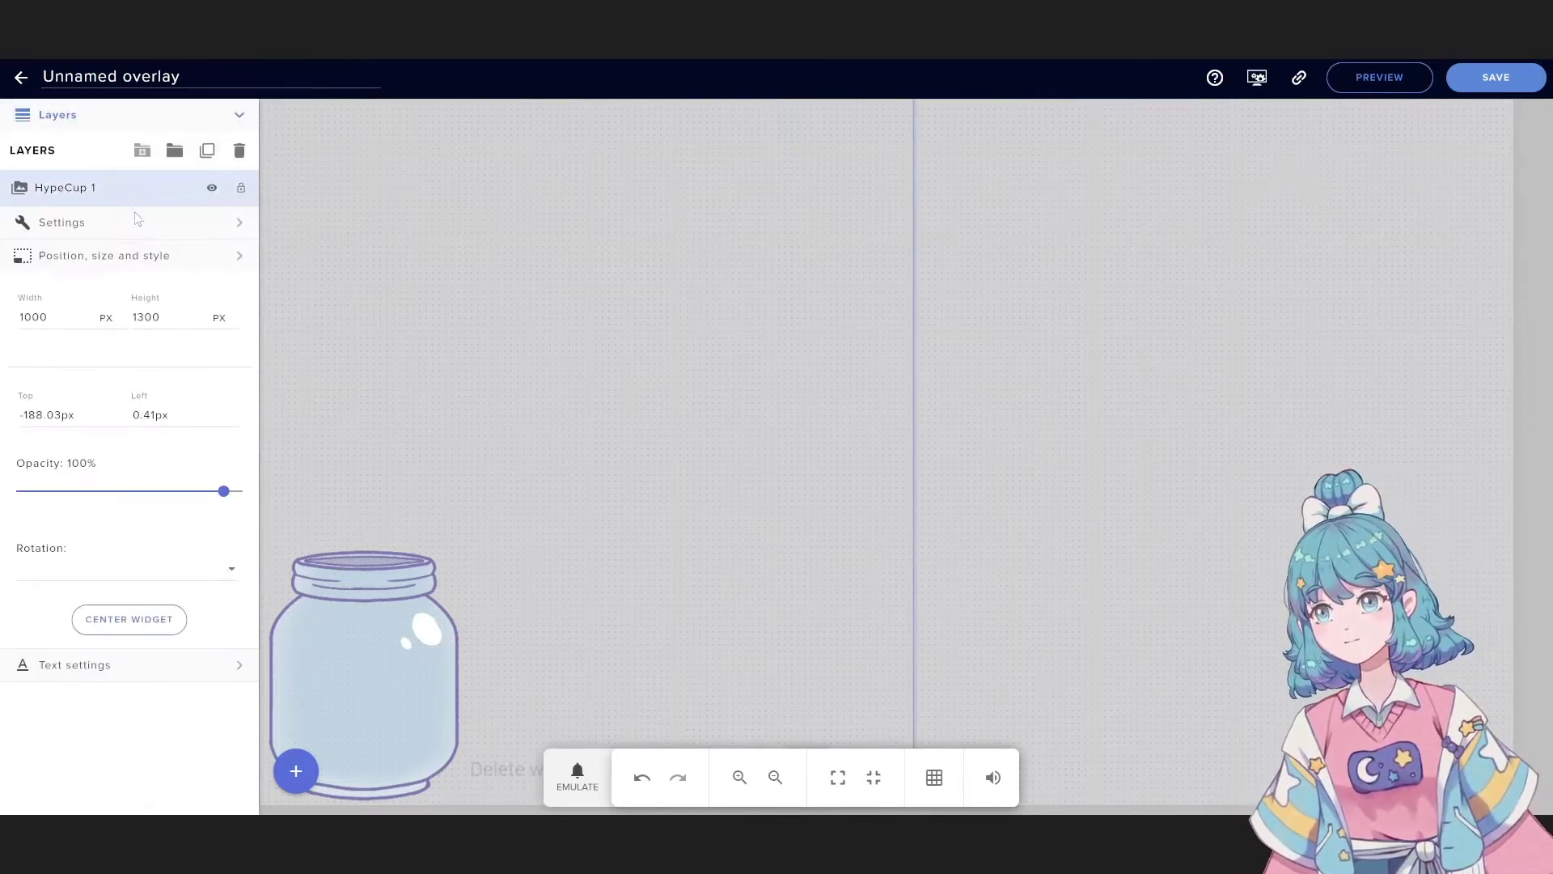
click(576, 792)
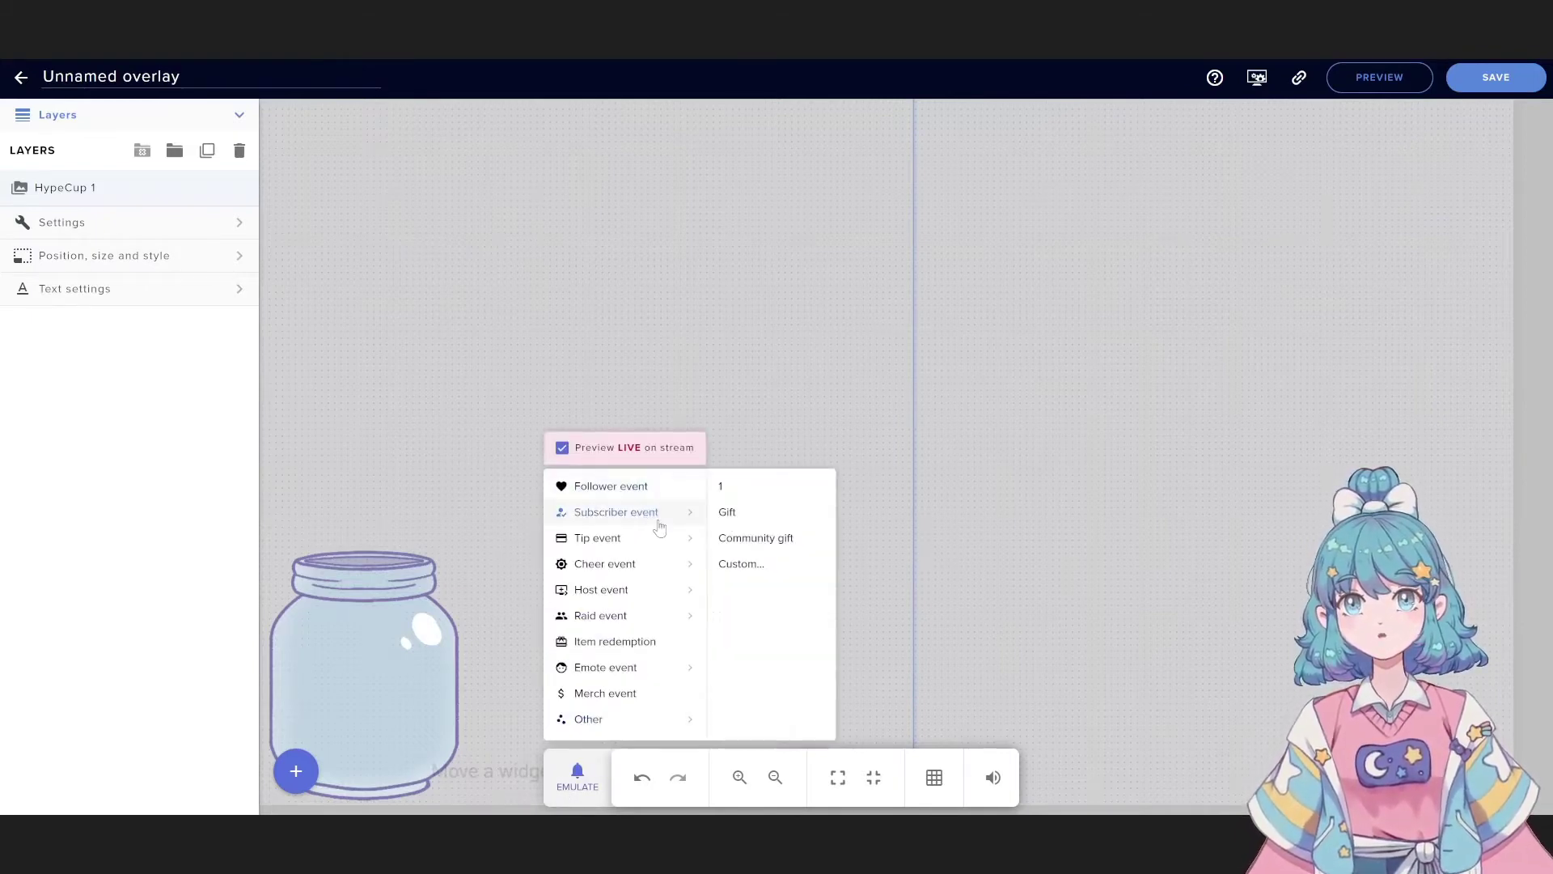
mouse_move(629, 572)
mouse_move(639, 616)
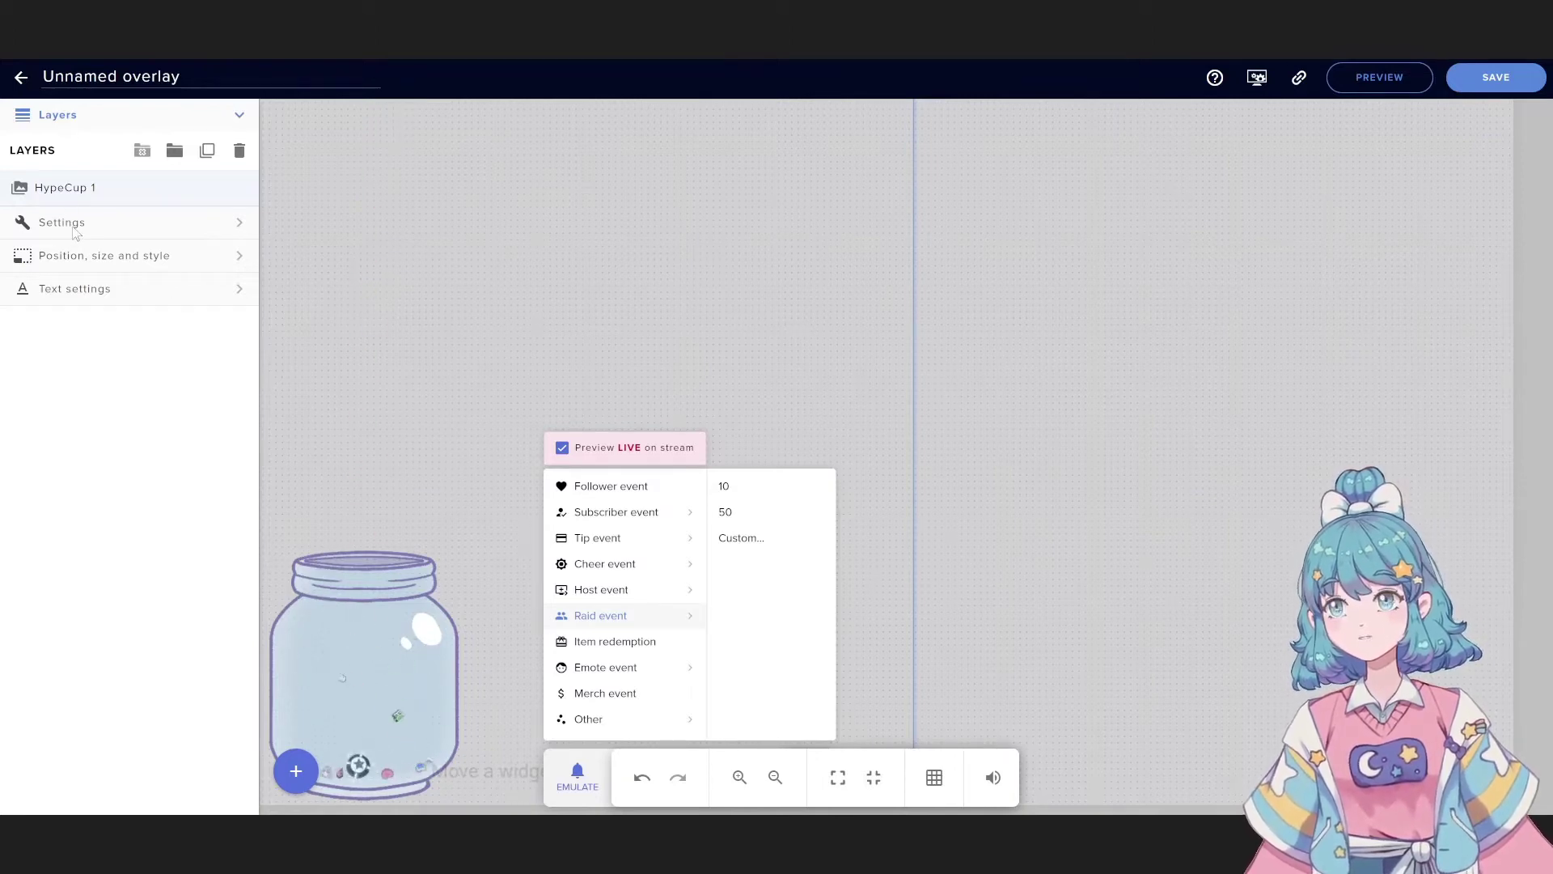
- Go to the Followers alert settings and edit the Default follower variation
click(132, 247)
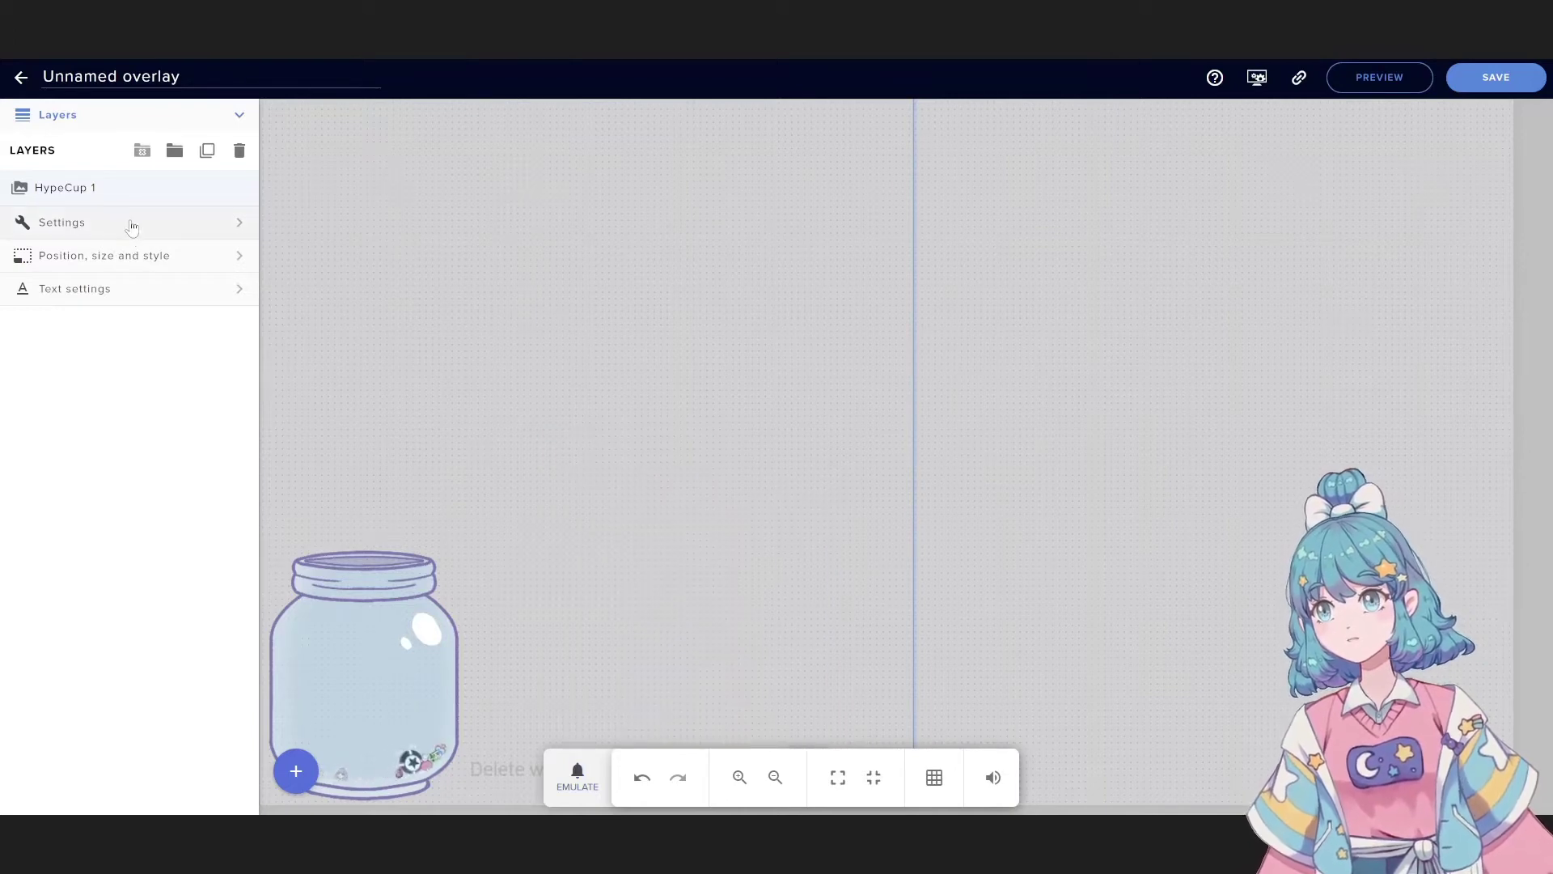
click(132, 226)
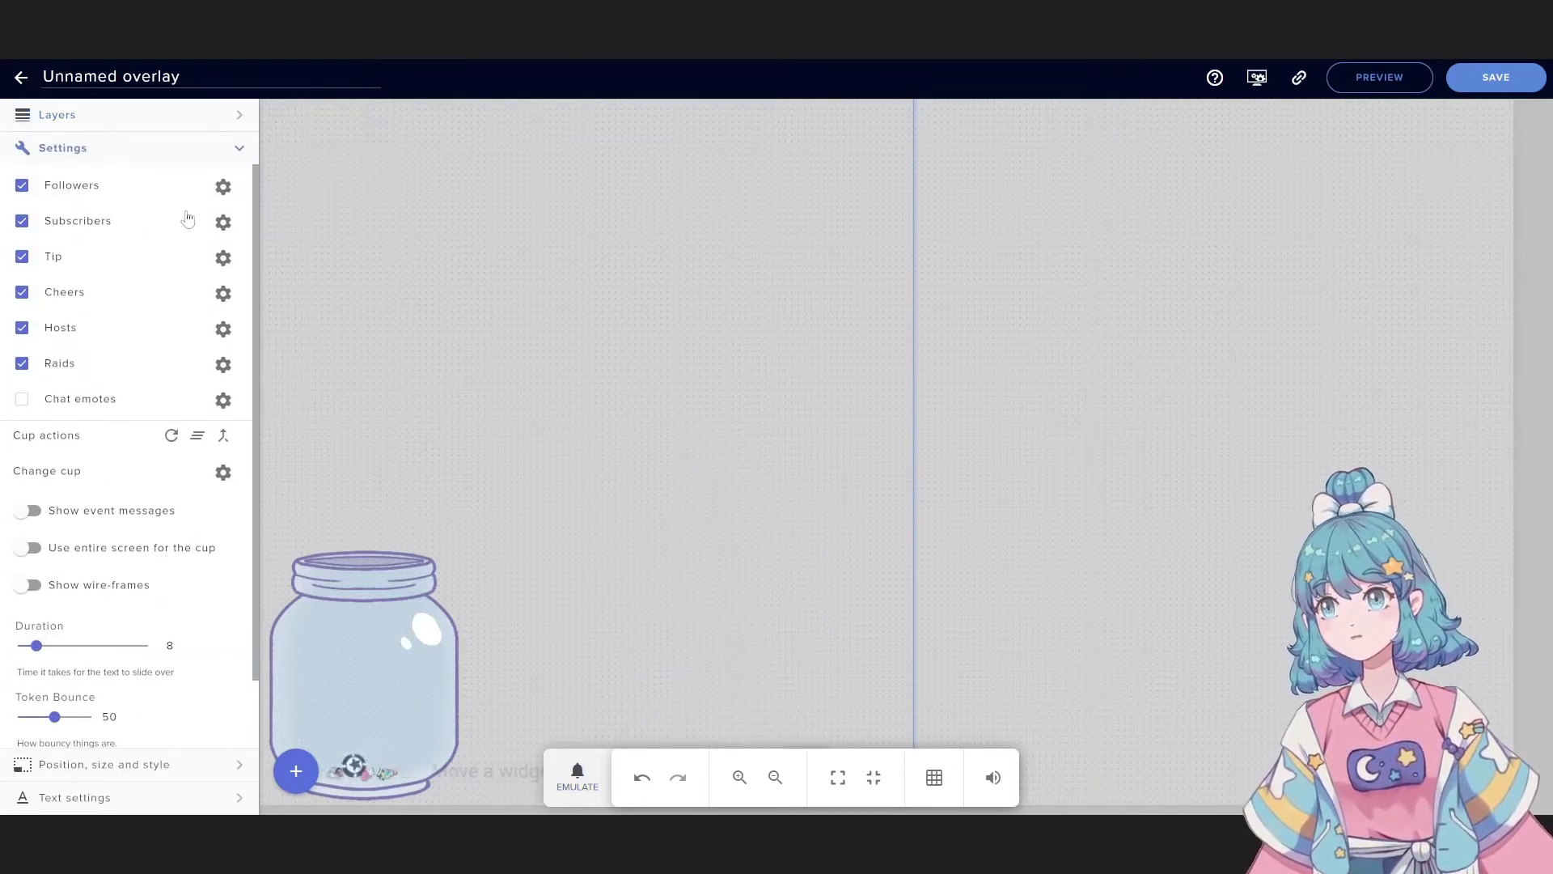
click(223, 186)
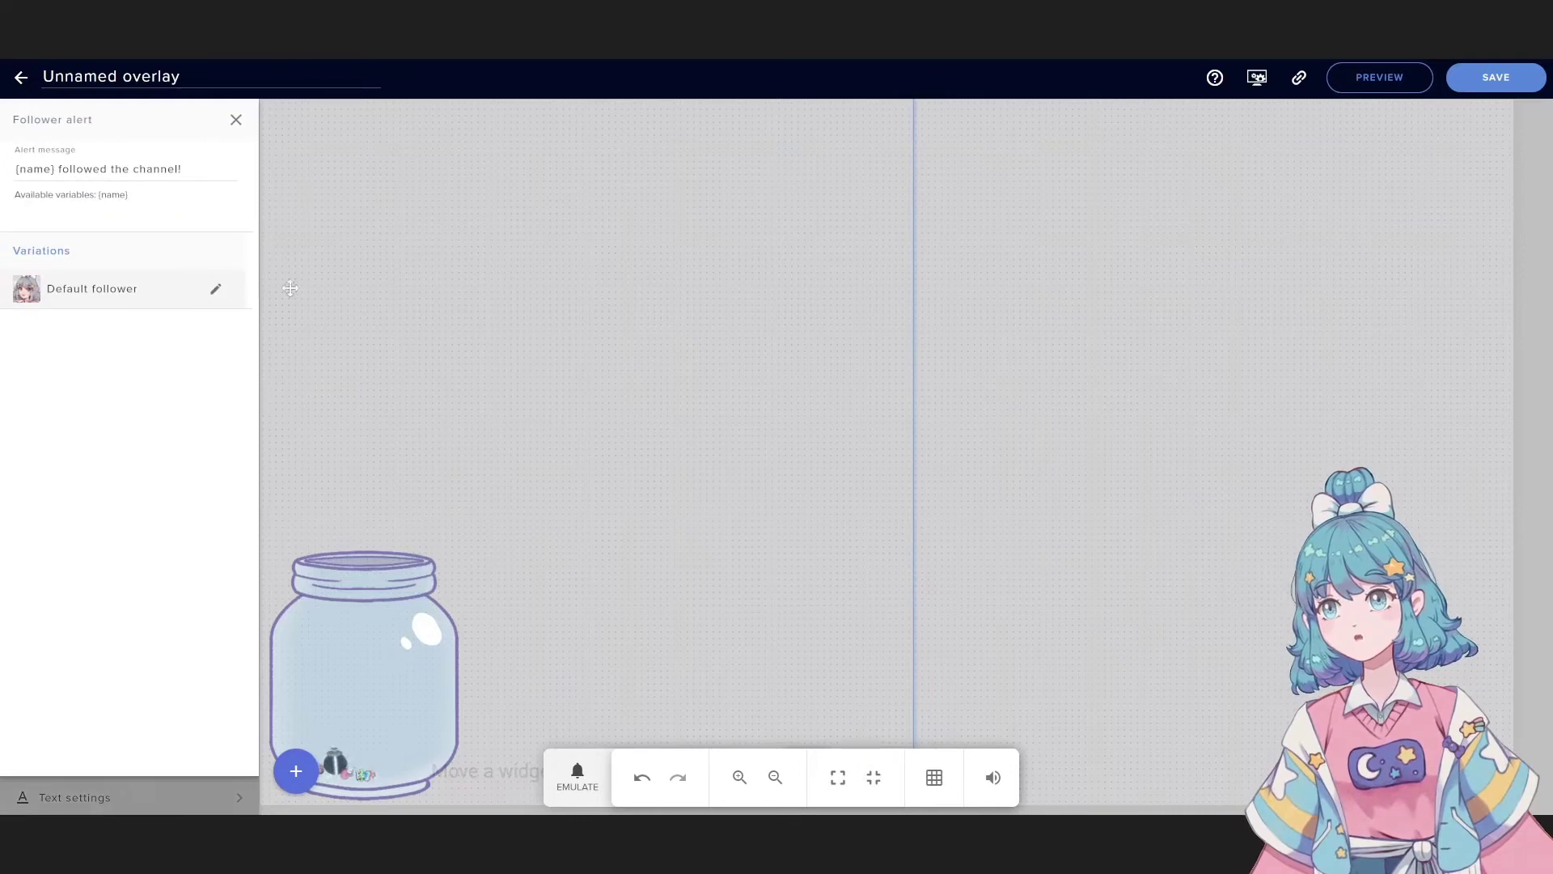
click(215, 289)
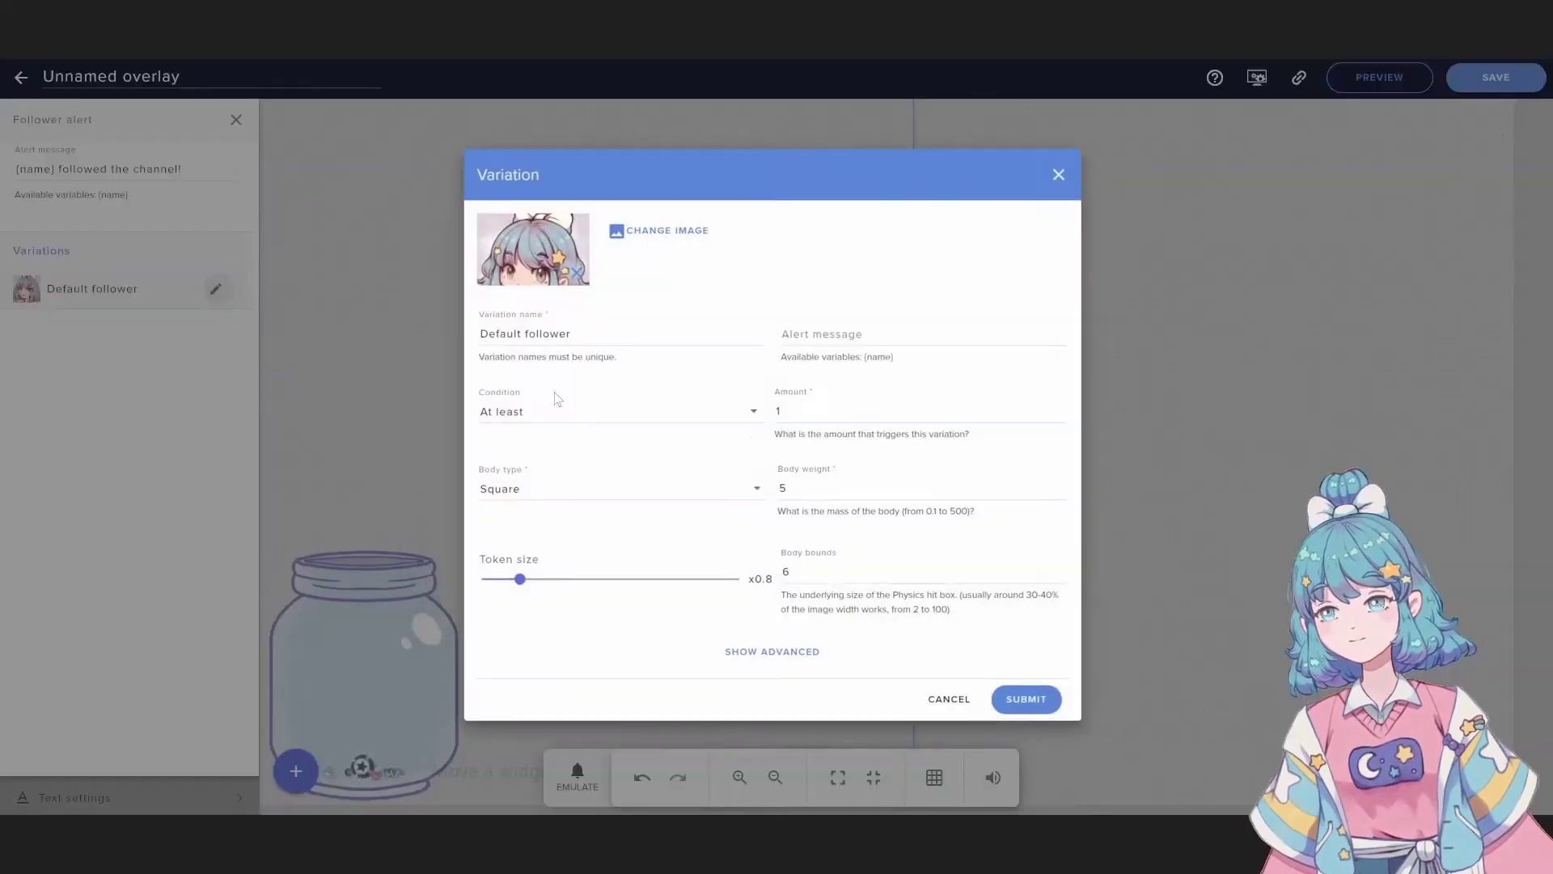
- Give the Default follower the orange Candy2 star token at size x1.8, body bounds 18
click(655, 234)
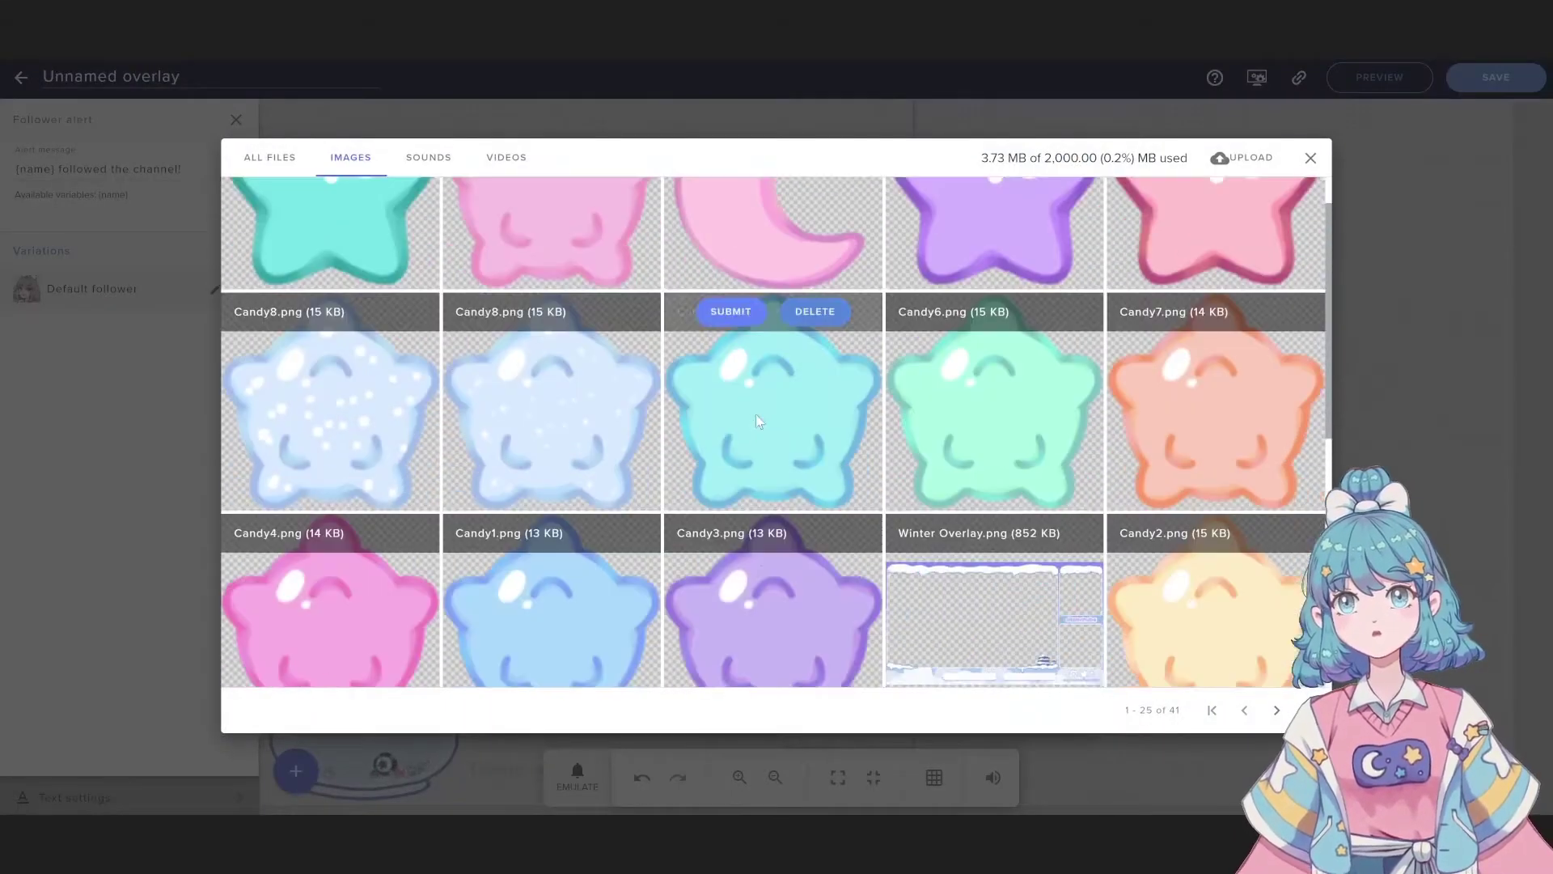
scroll(756, 414, down, 2)
click(1172, 392)
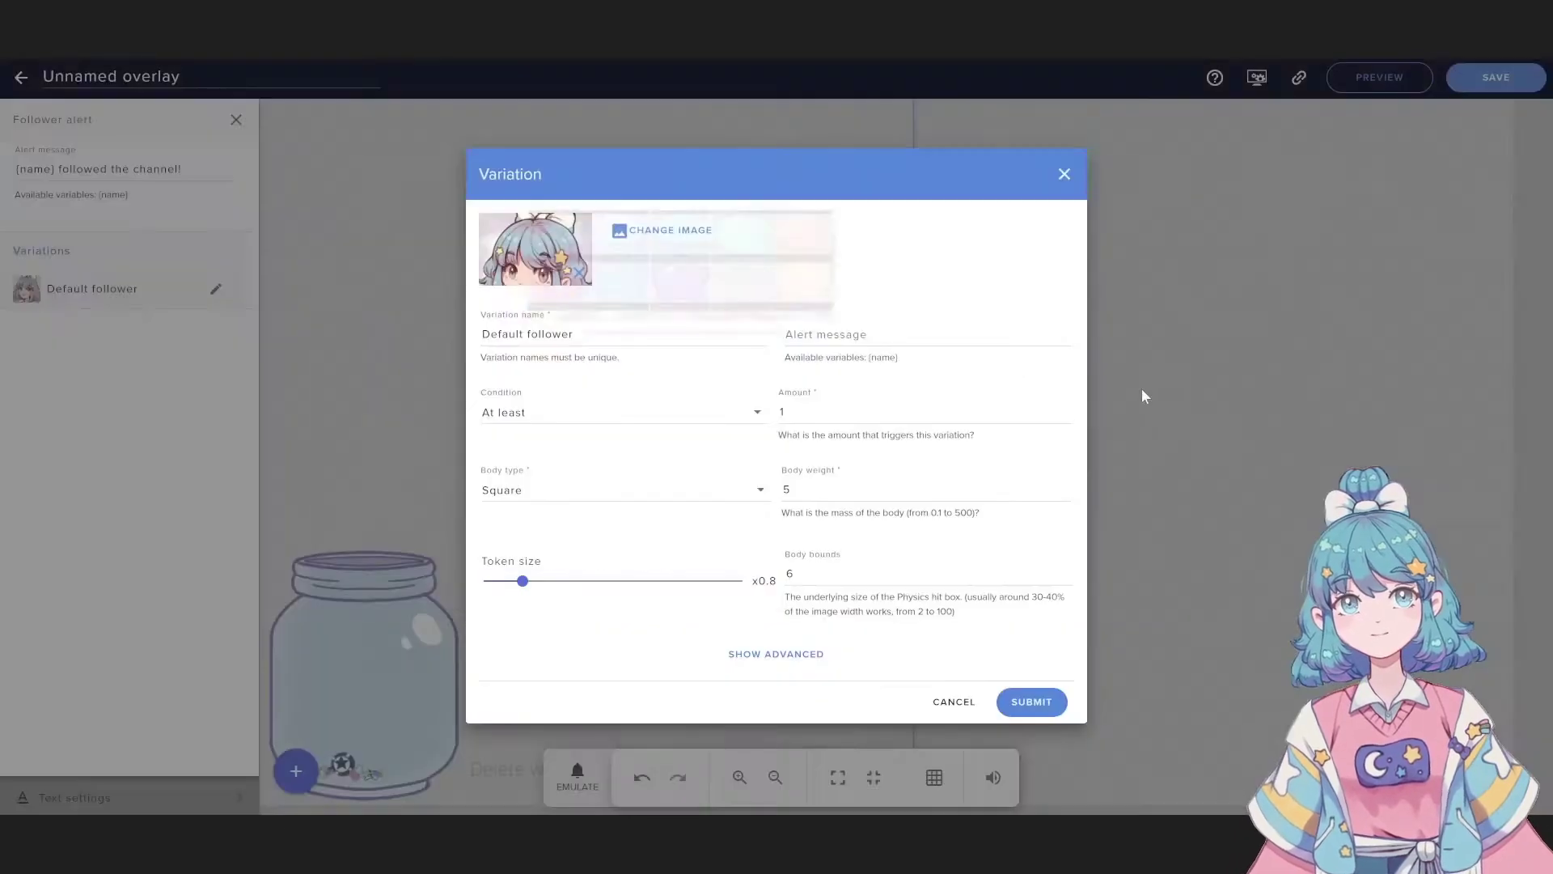
drag(523, 580, 651, 582)
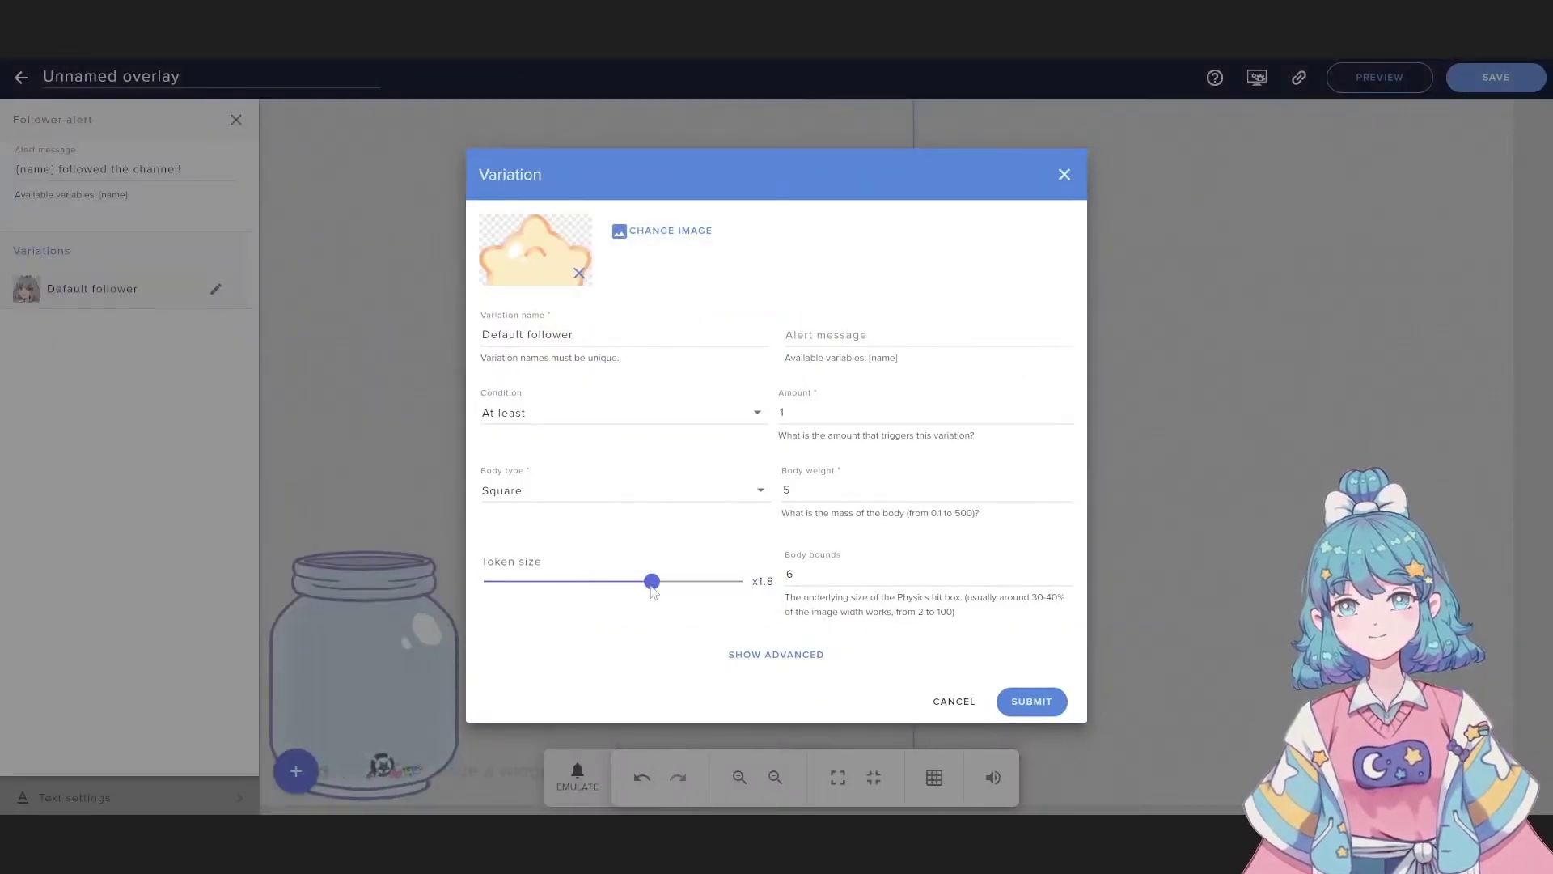
double_click(809, 572)
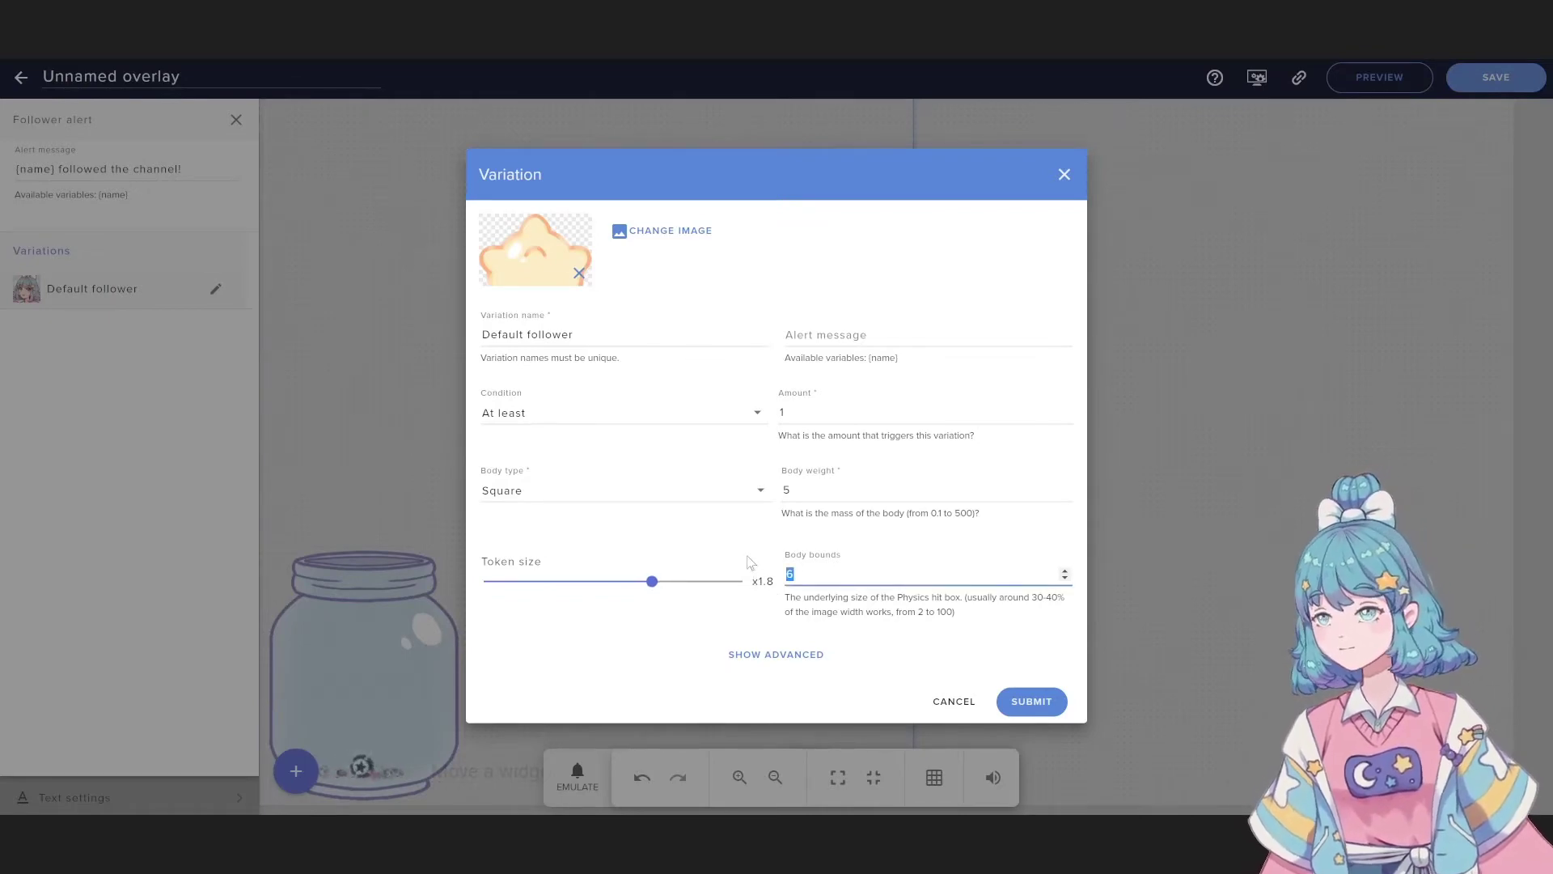
text(18)
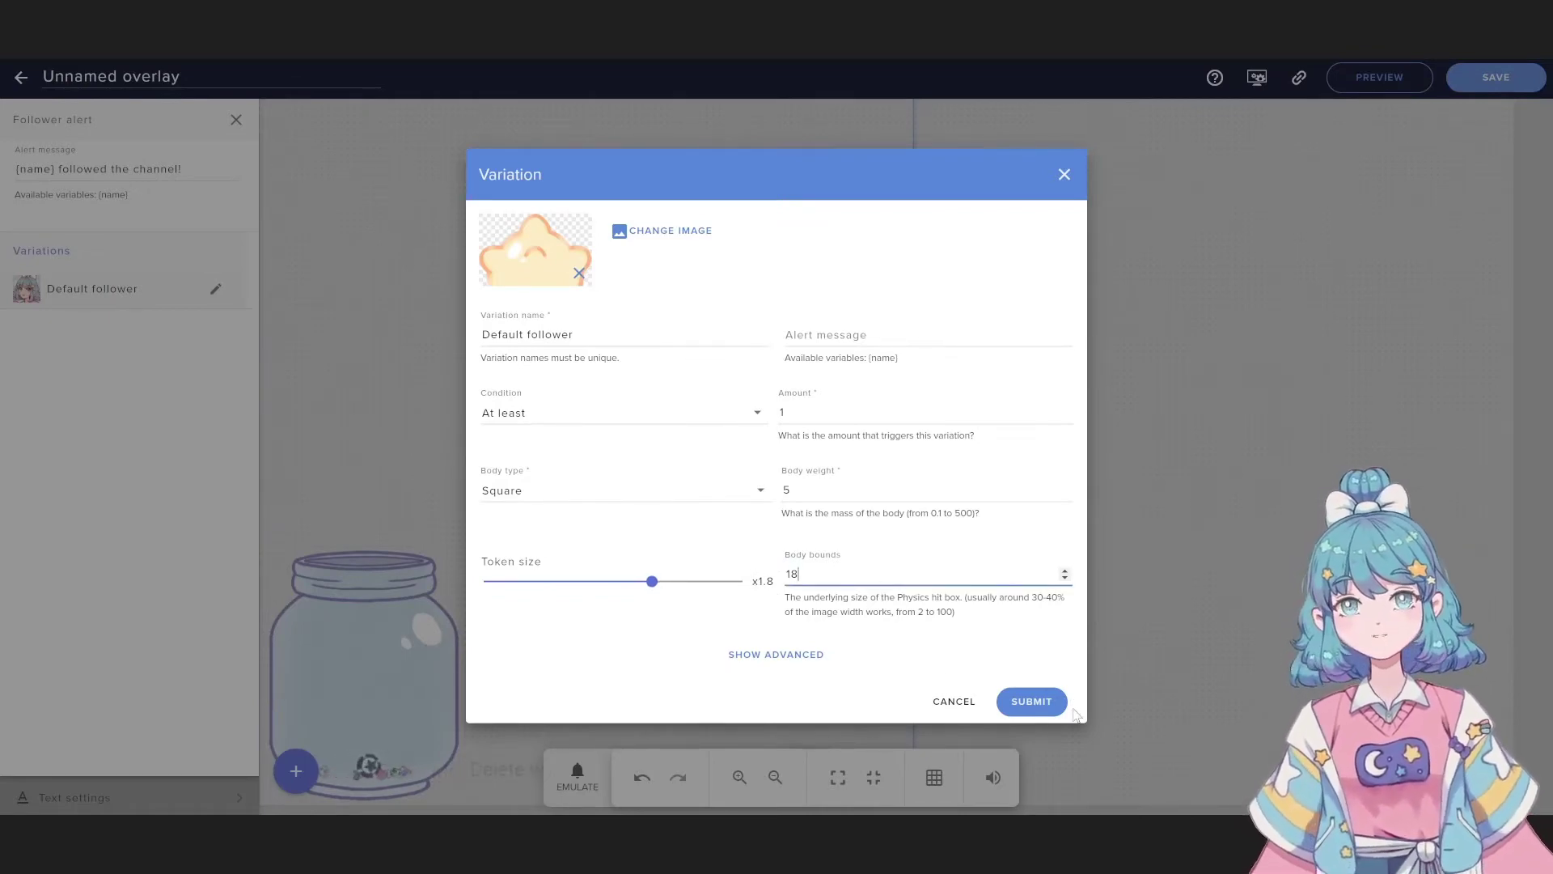
click(1032, 701)
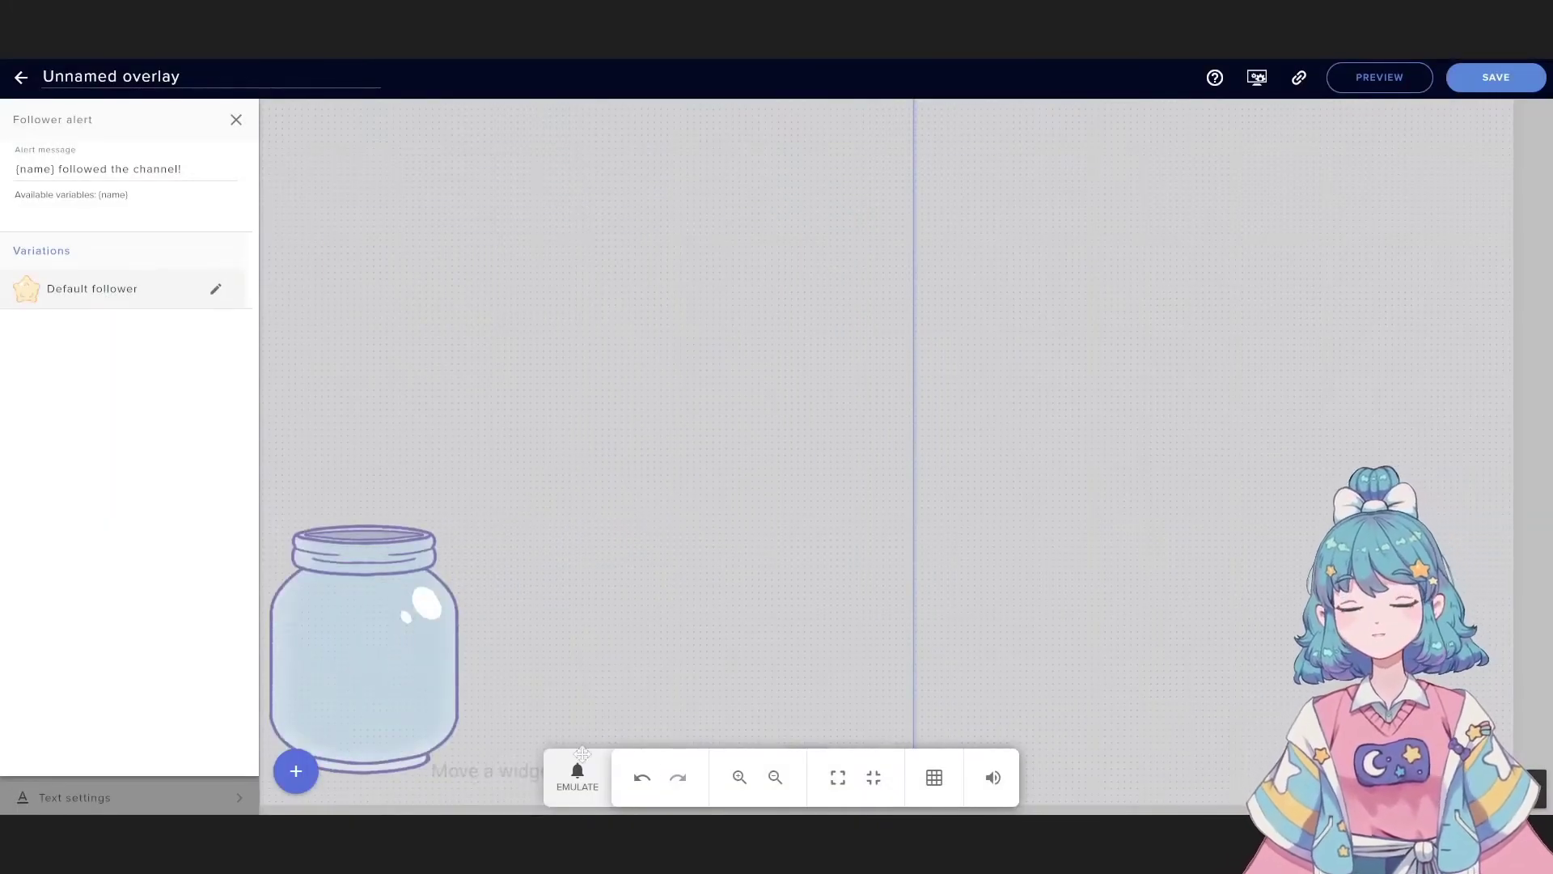
- Emulate a follow event so a star drops into the jar, then close follower settings
click(577, 776)
mouse_move(617, 550)
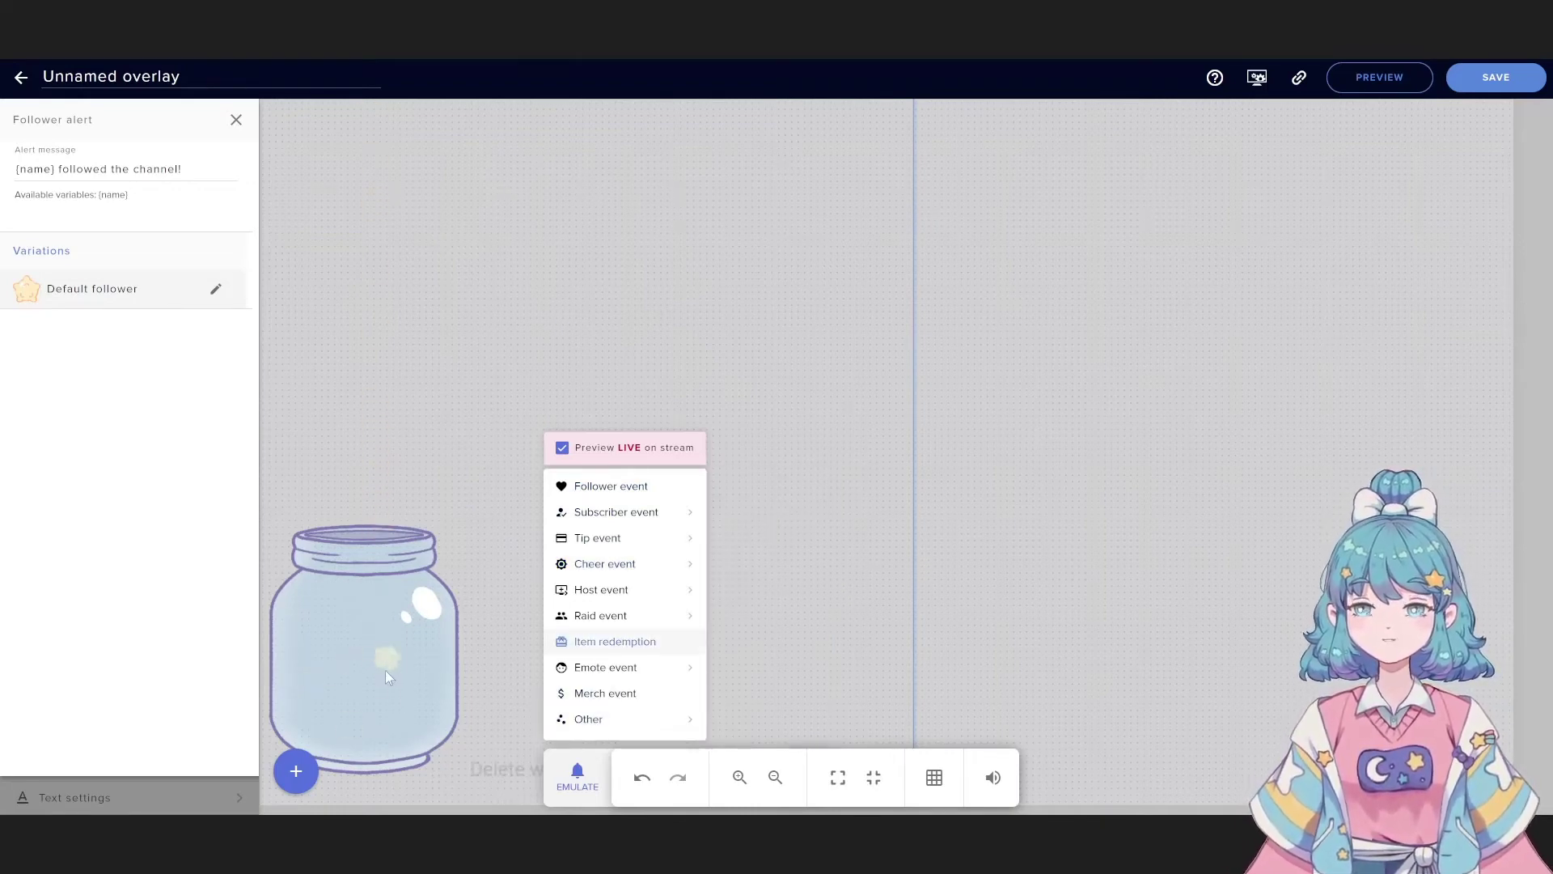
click(236, 121)
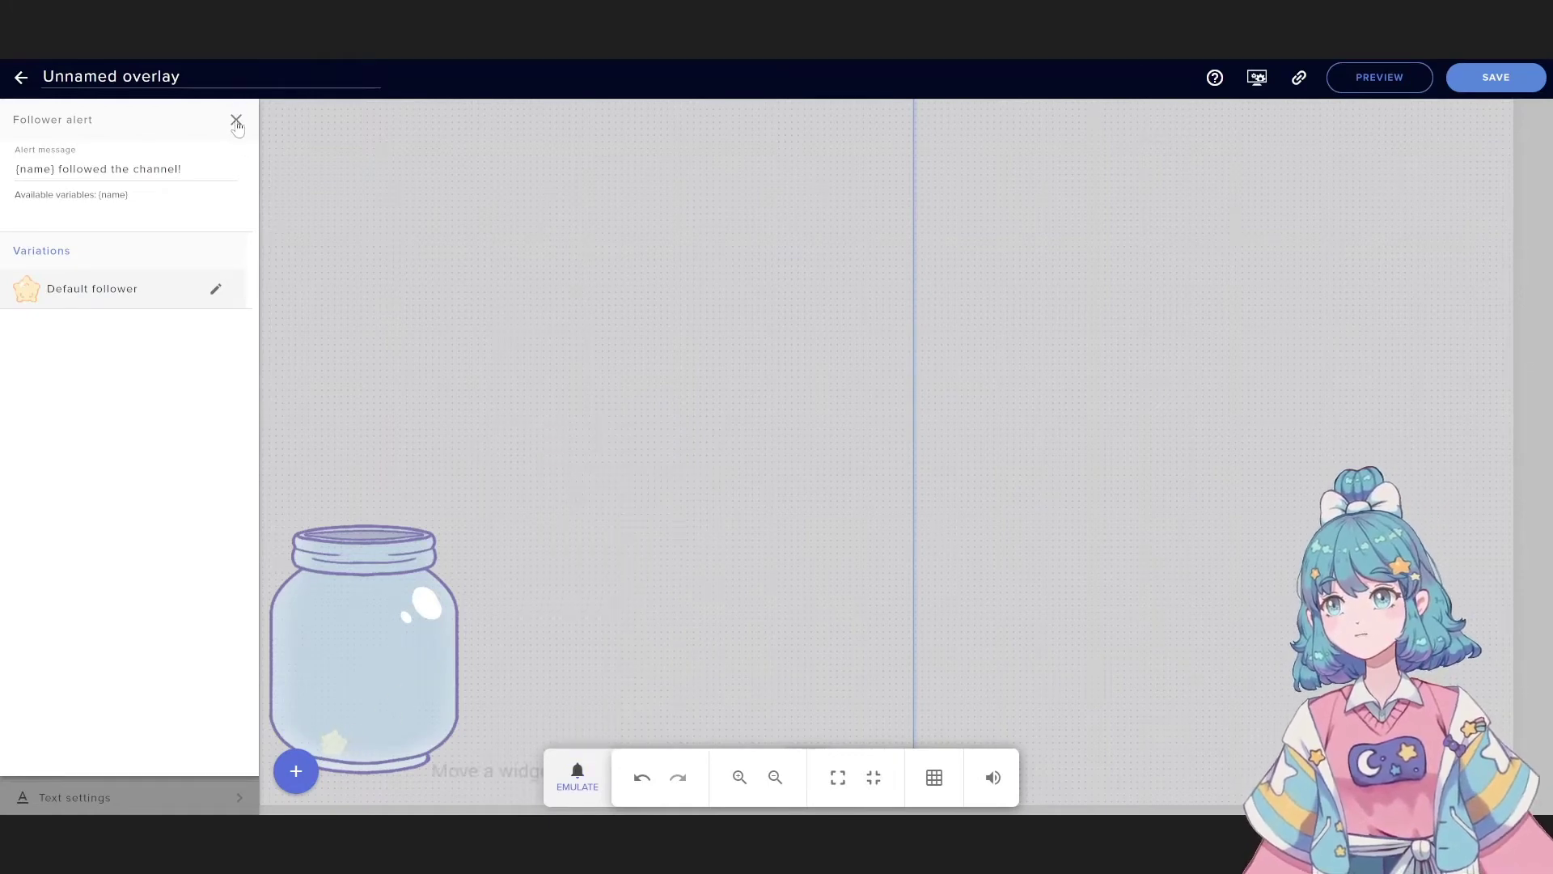
- In the subscriber alert settings, remove the Resub 2, 4 and 6 variations
click(236, 121)
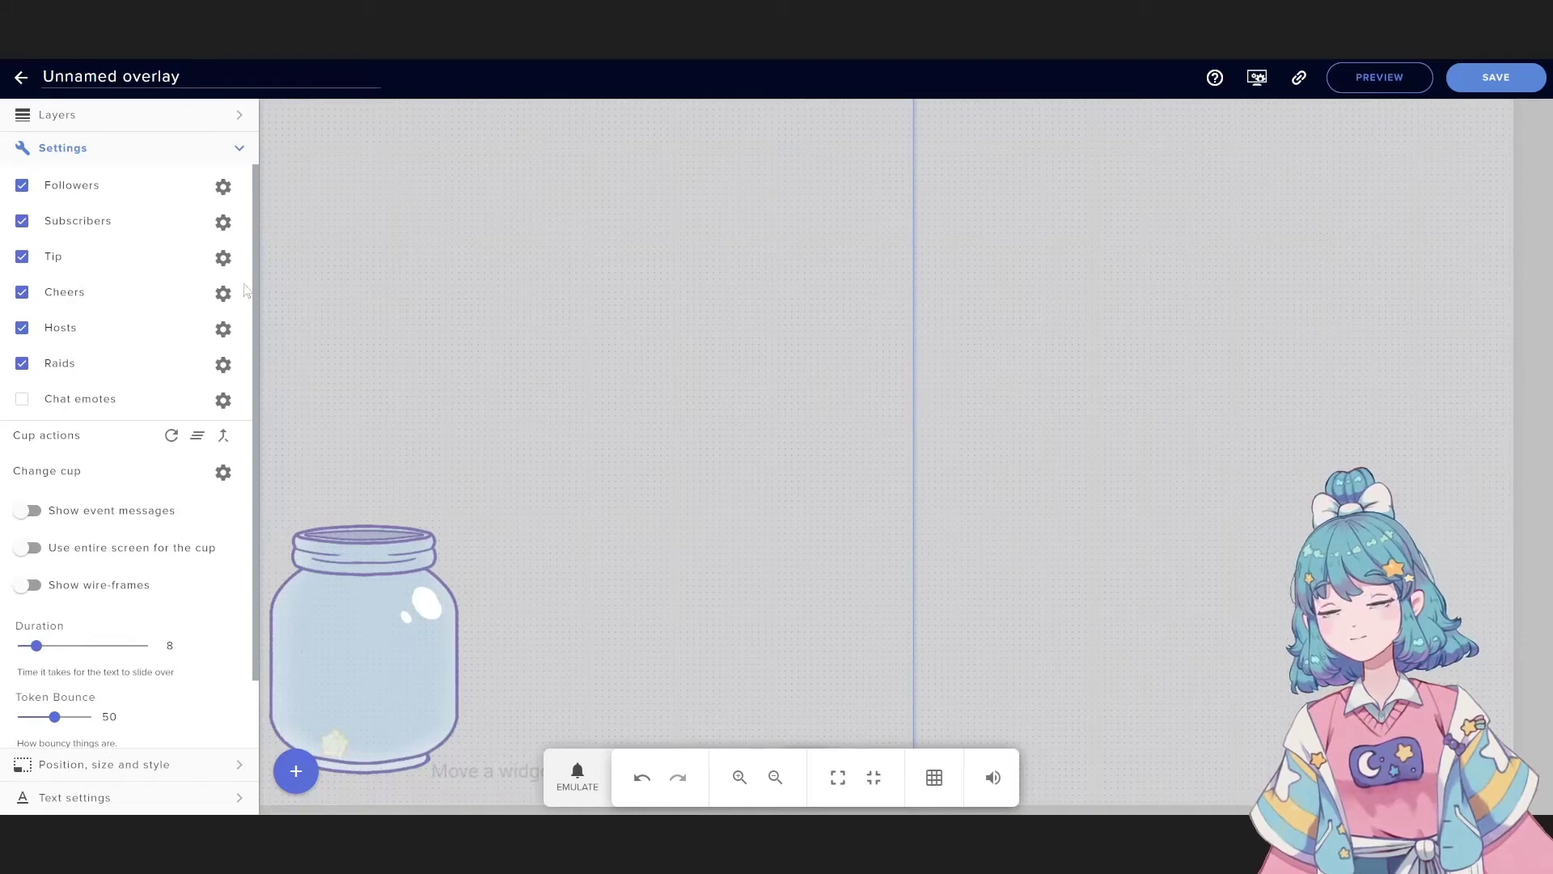
click(223, 222)
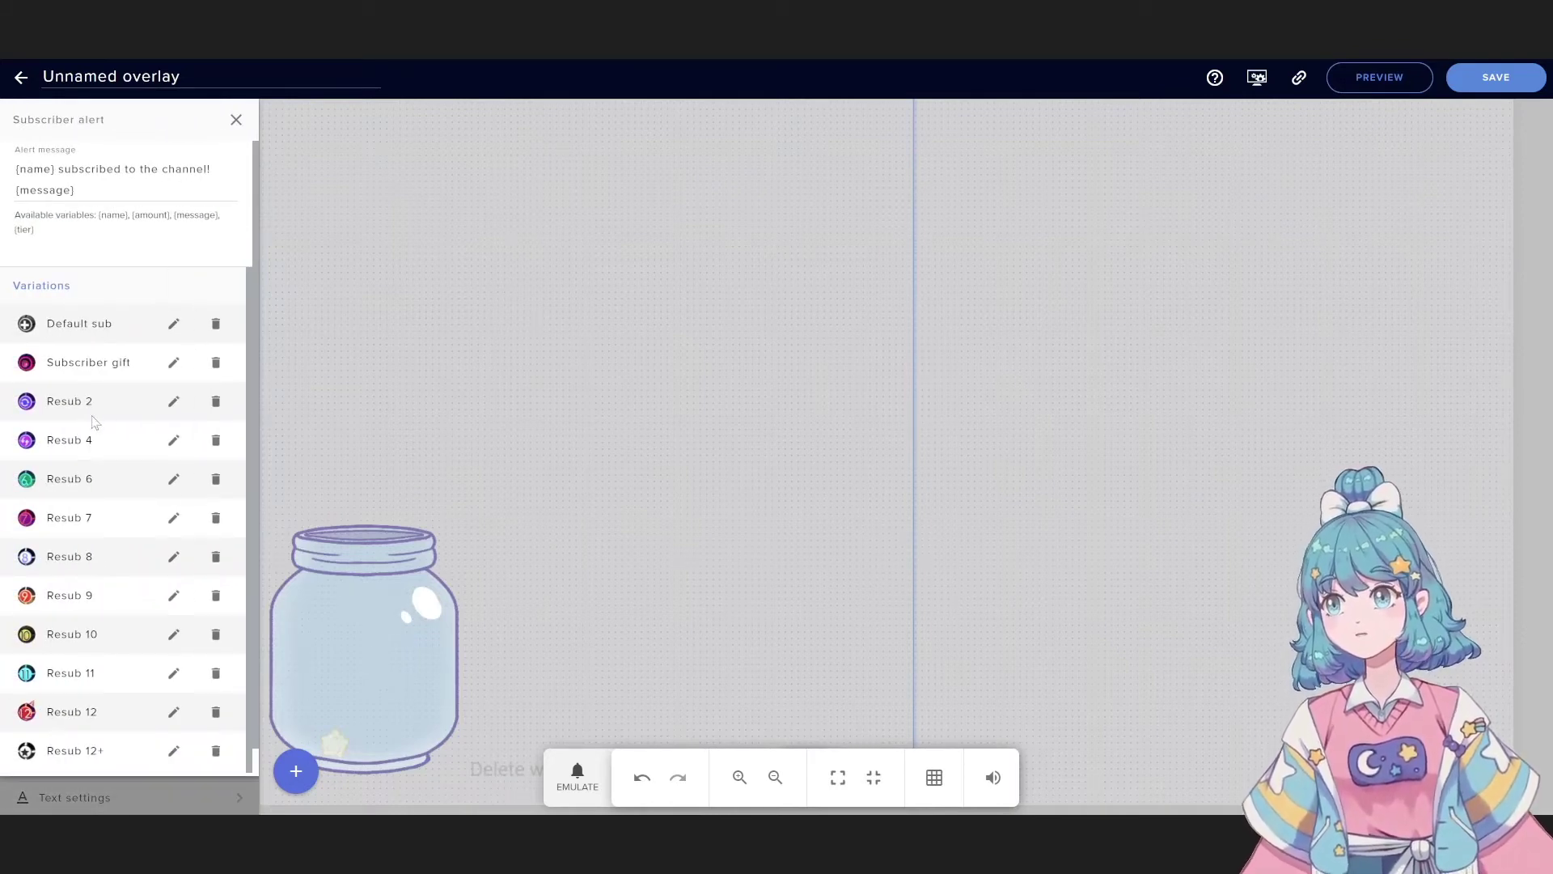
scroll(104, 390, down, 1)
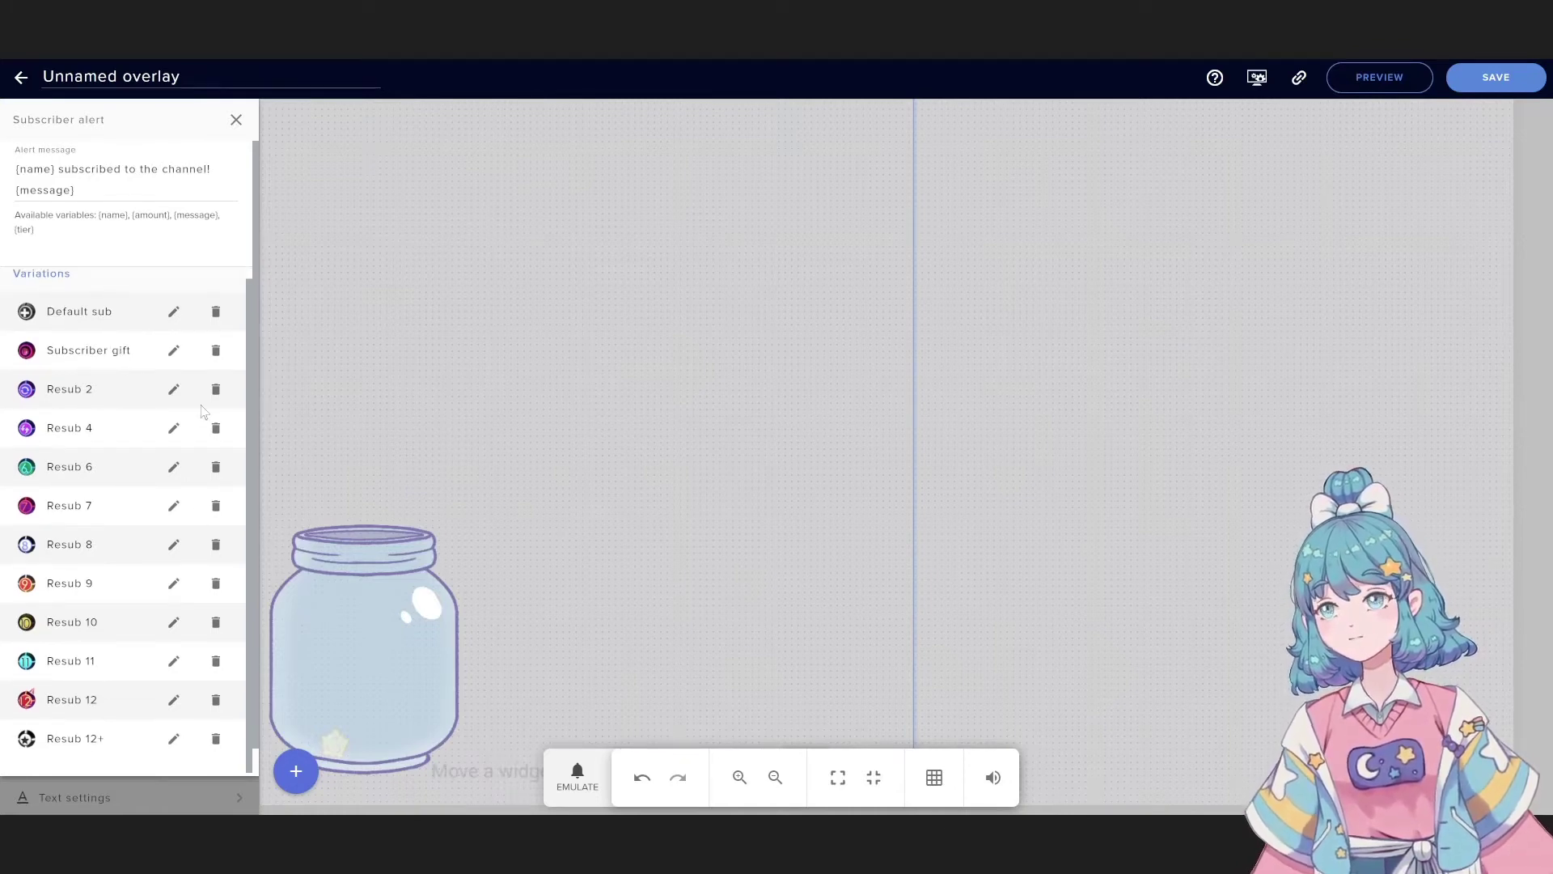
click(215, 390)
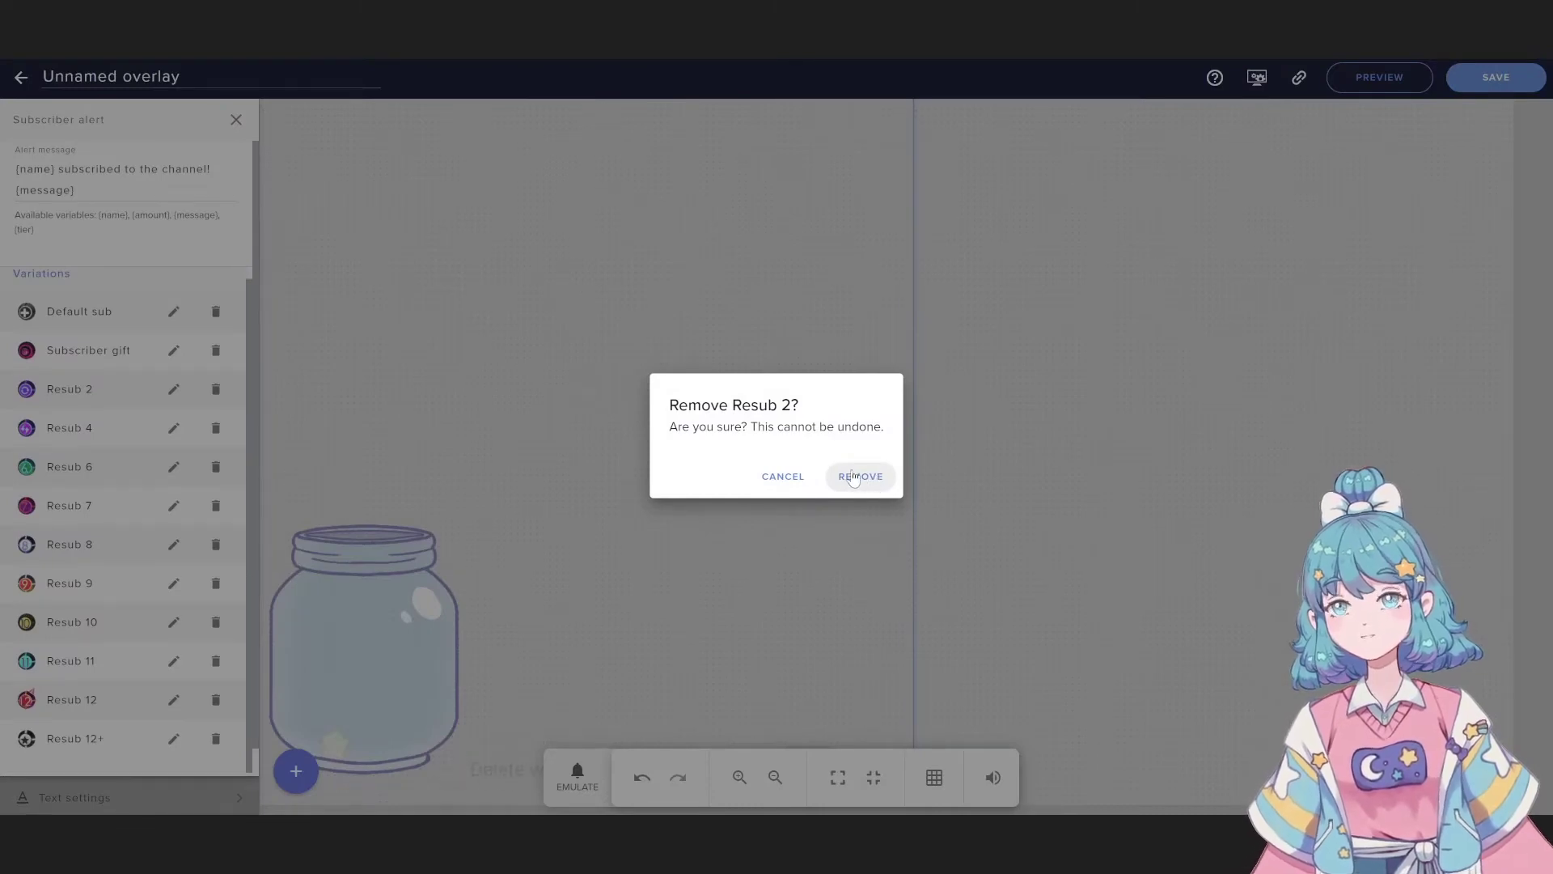
click(854, 477)
click(216, 401)
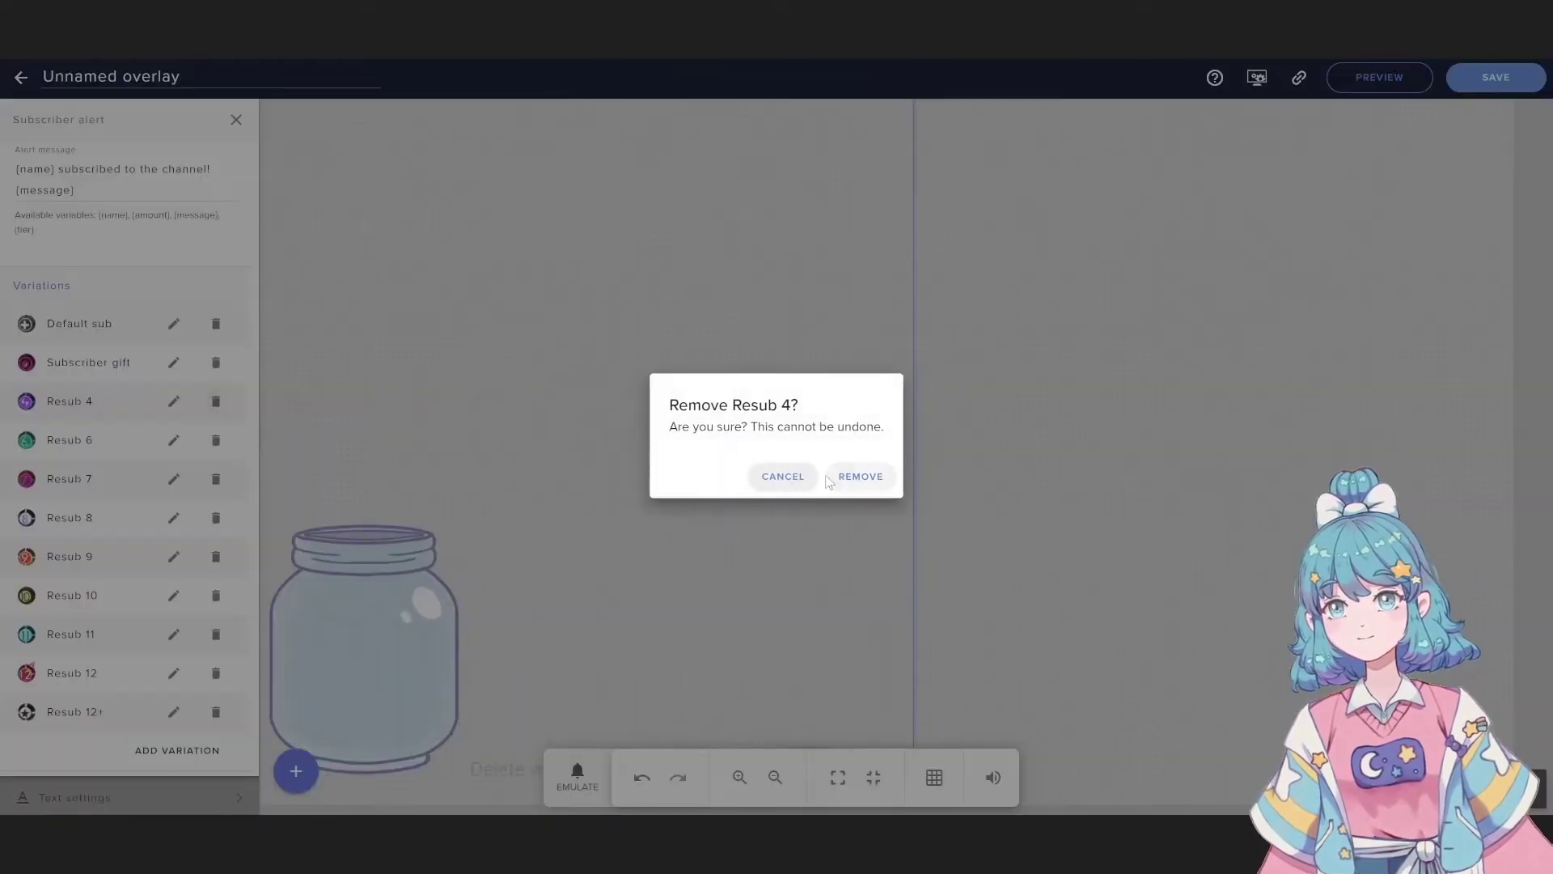
click(836, 483)
click(216, 401)
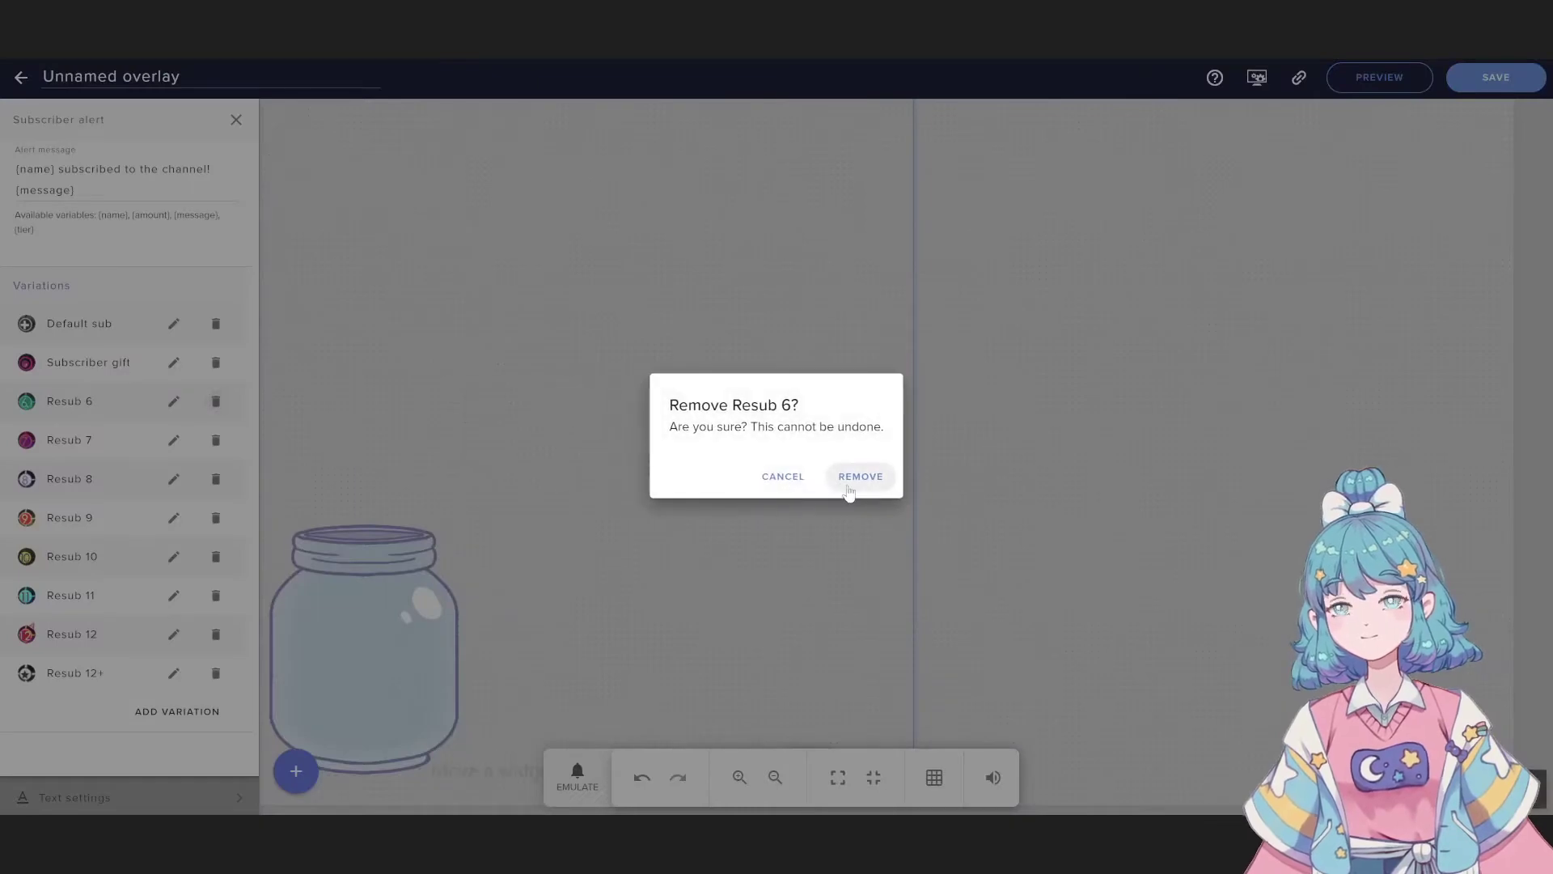
click(849, 490)
- Remove the Resub 7, 8, 9, 10 and 11 variations
click(216, 401)
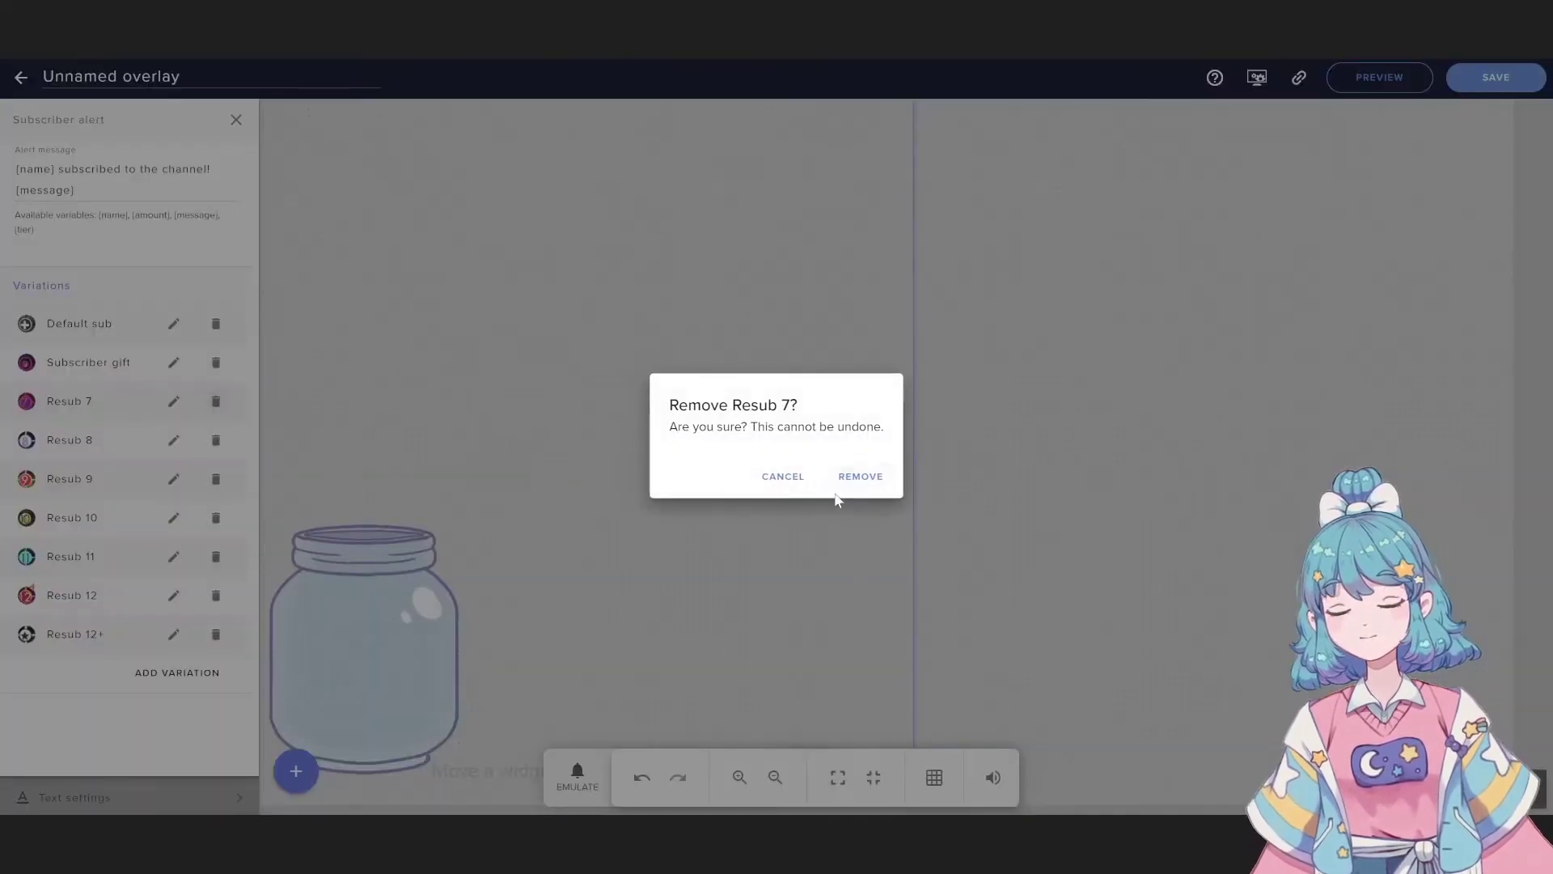
click(856, 484)
click(215, 402)
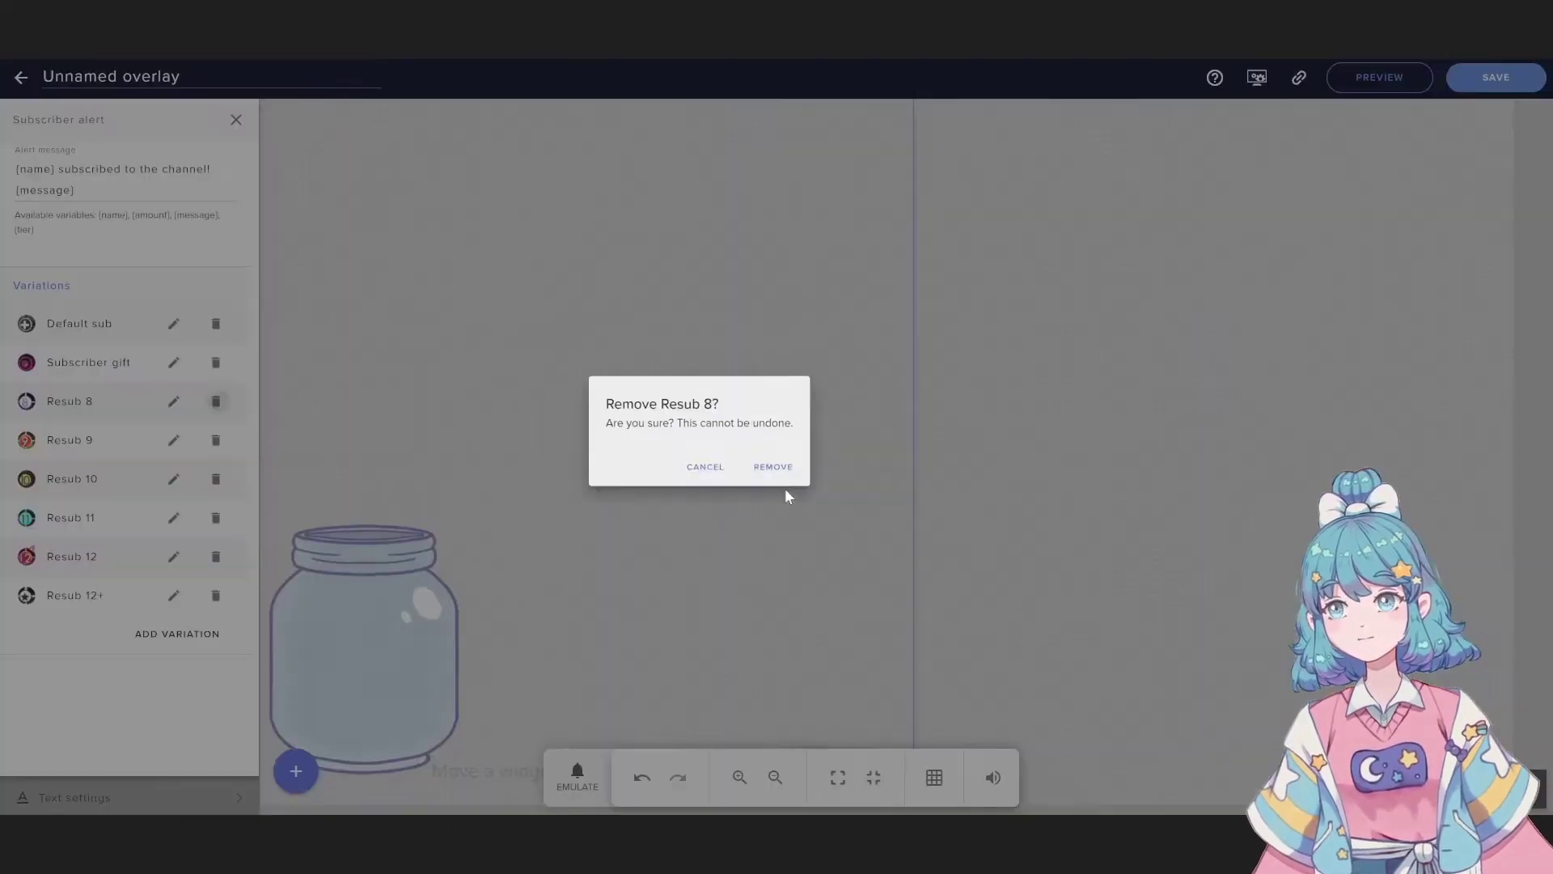
click(841, 479)
click(216, 401)
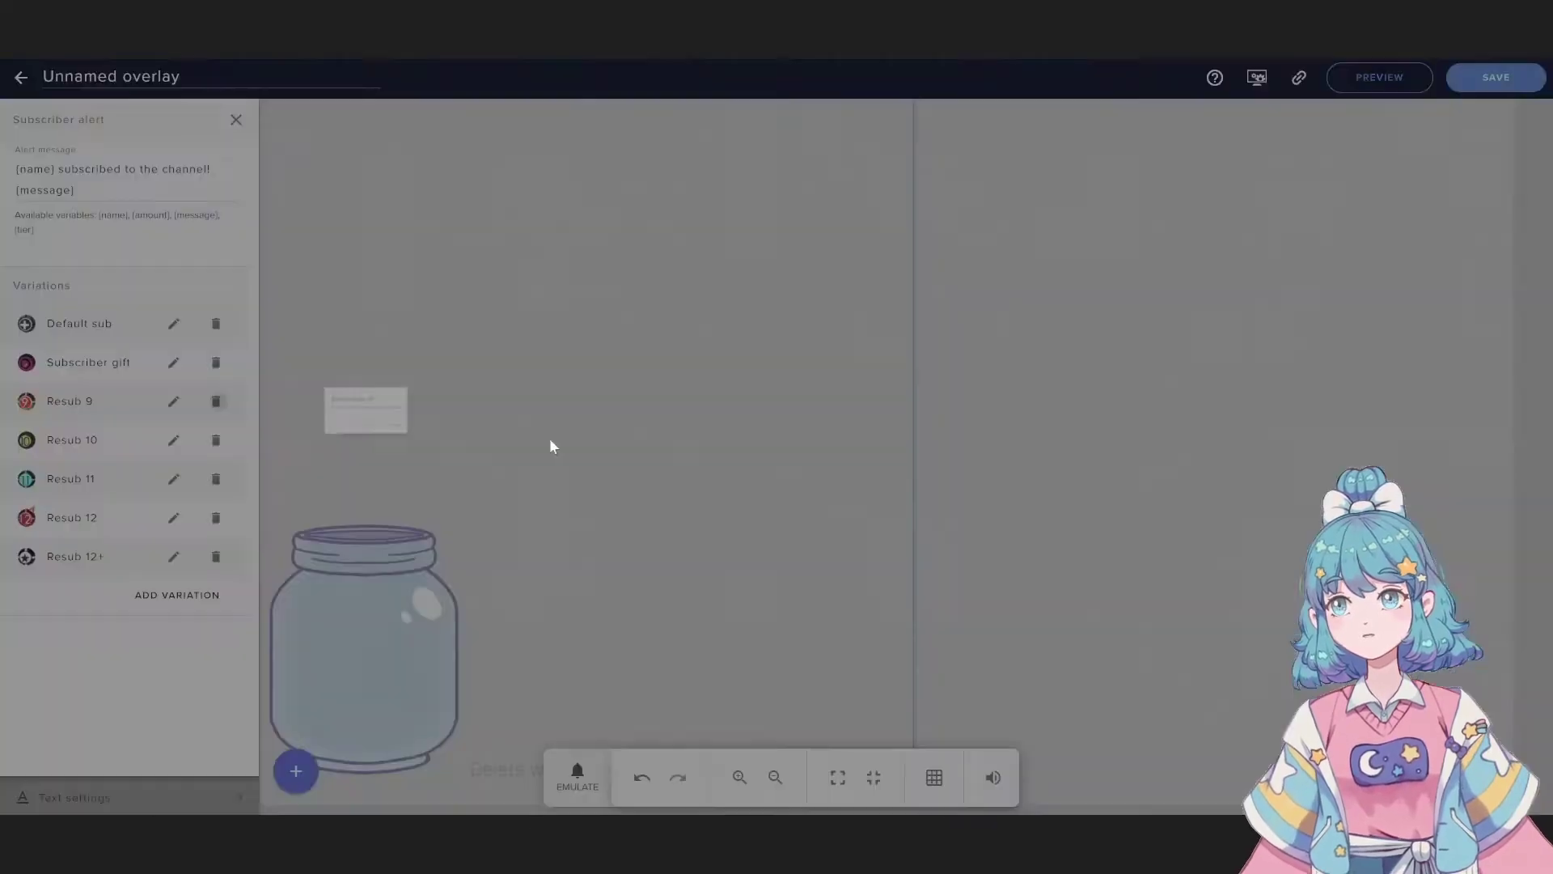
click(851, 478)
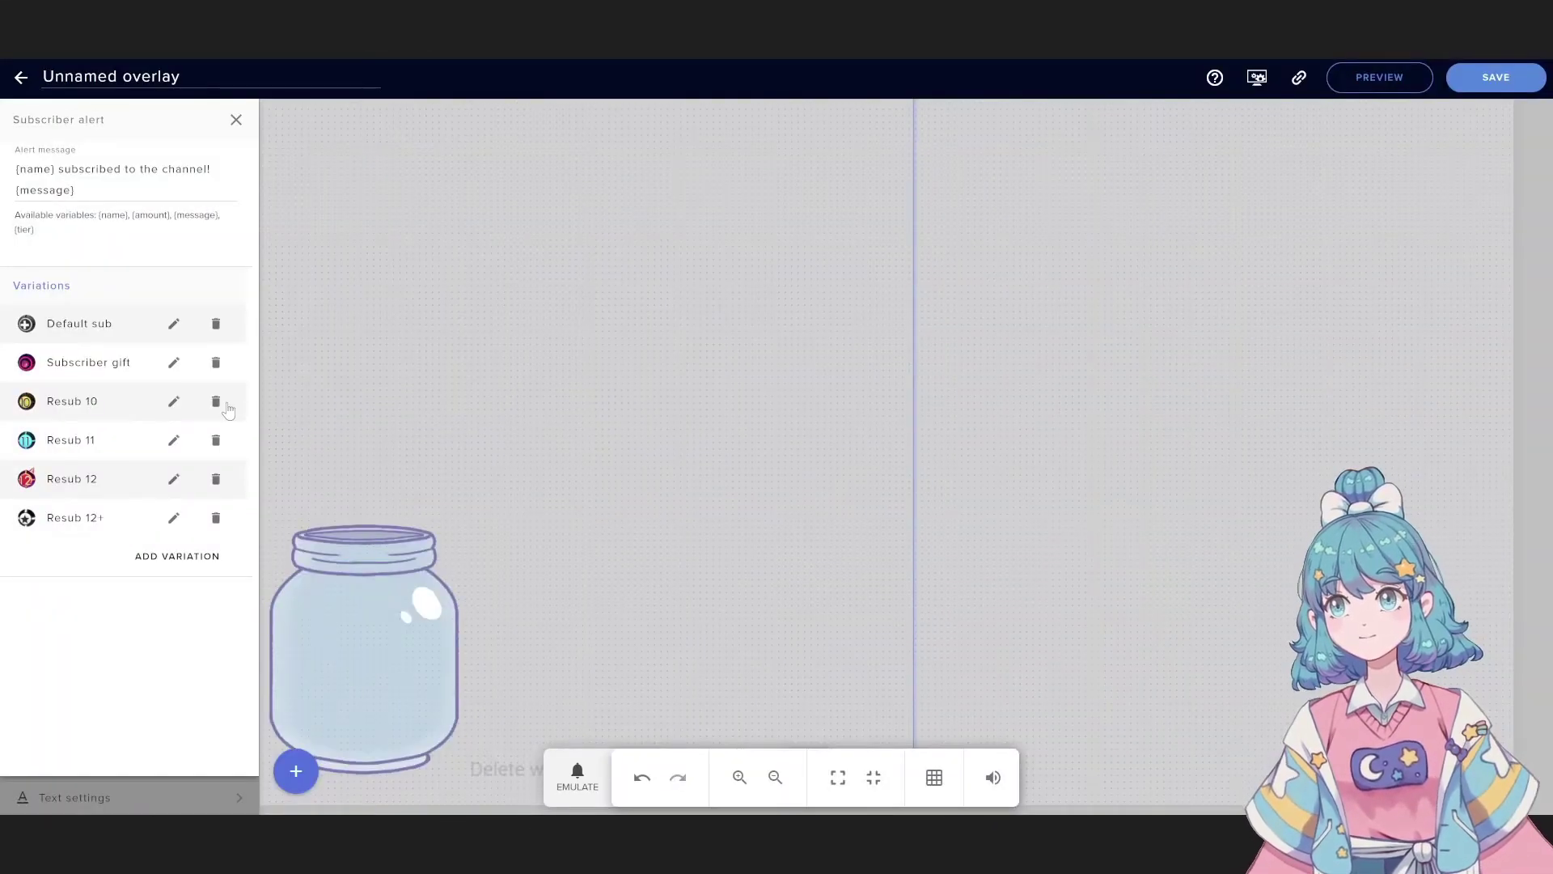
click(216, 401)
click(857, 481)
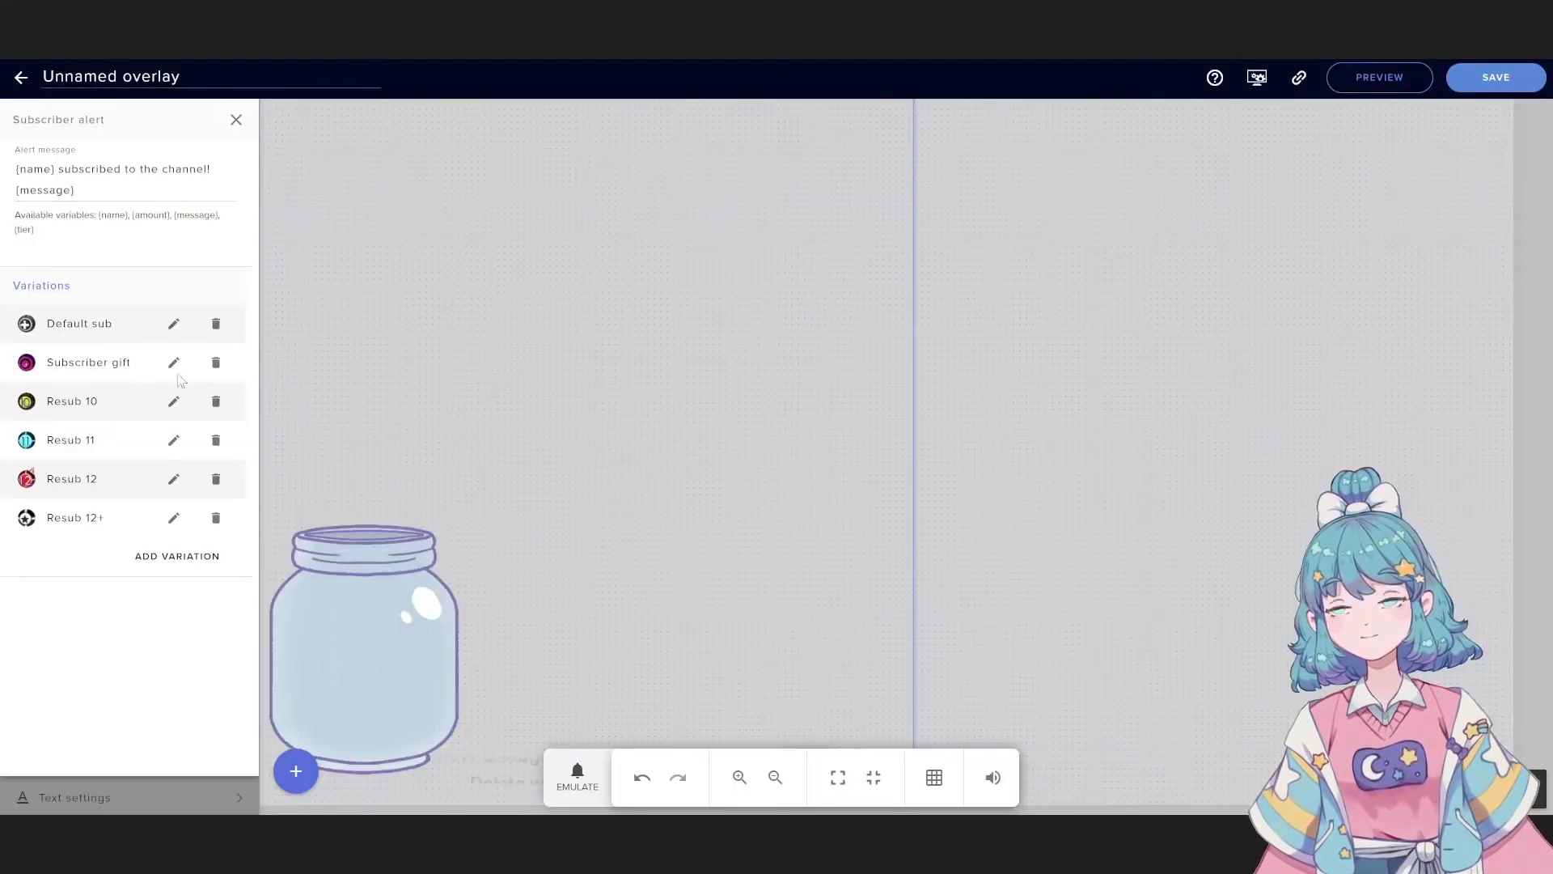
click(216, 402)
click(856, 479)
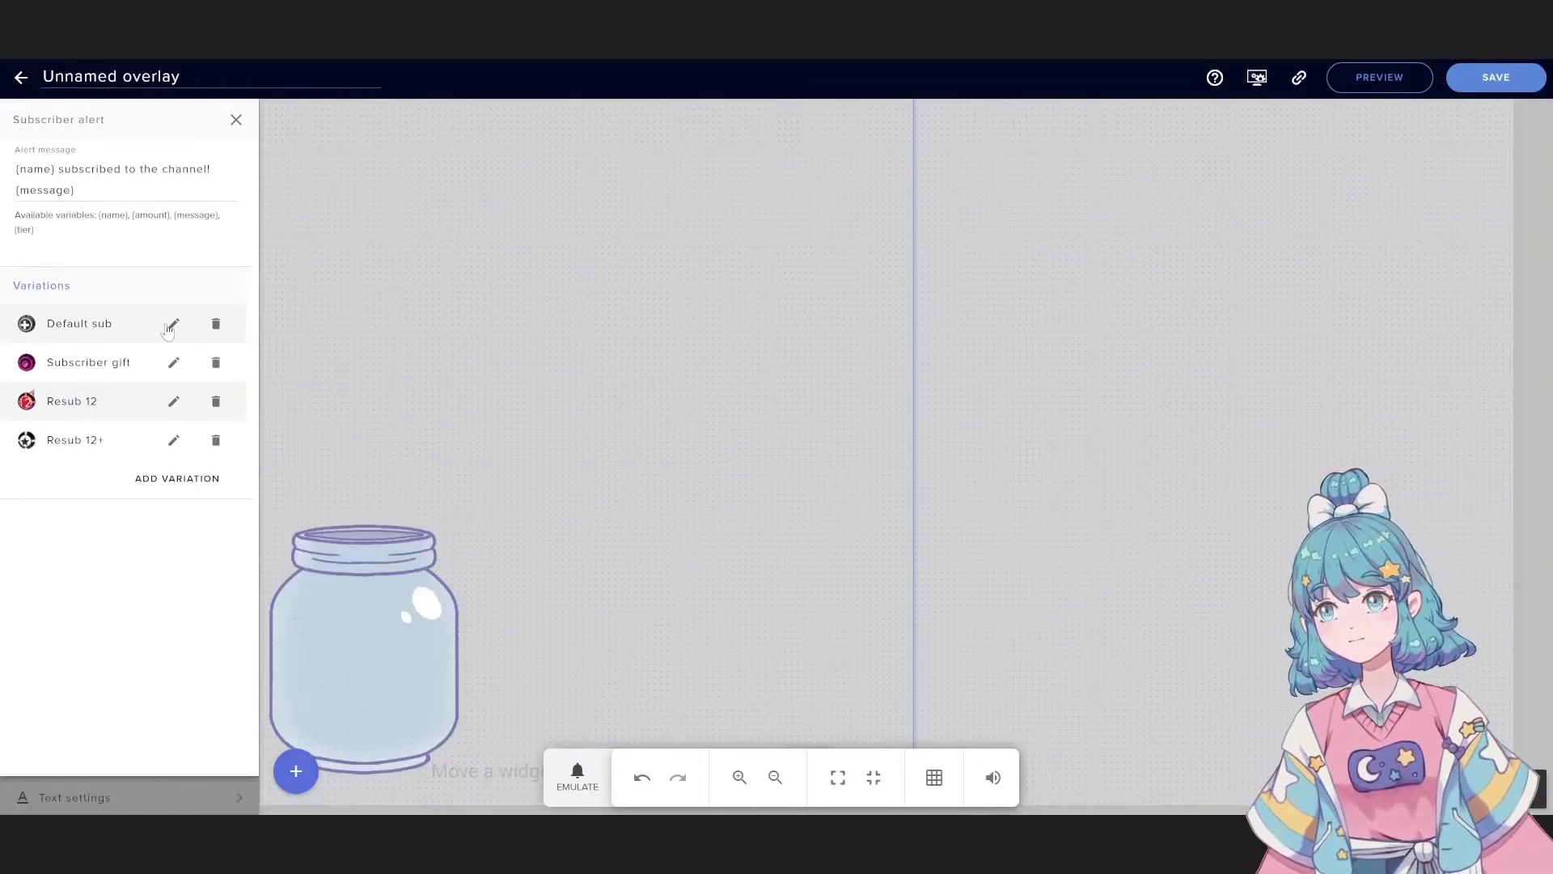
- Give the Default sub token the mint Candy6 star at x1.8 with body bounds 18
click(173, 325)
click(644, 235)
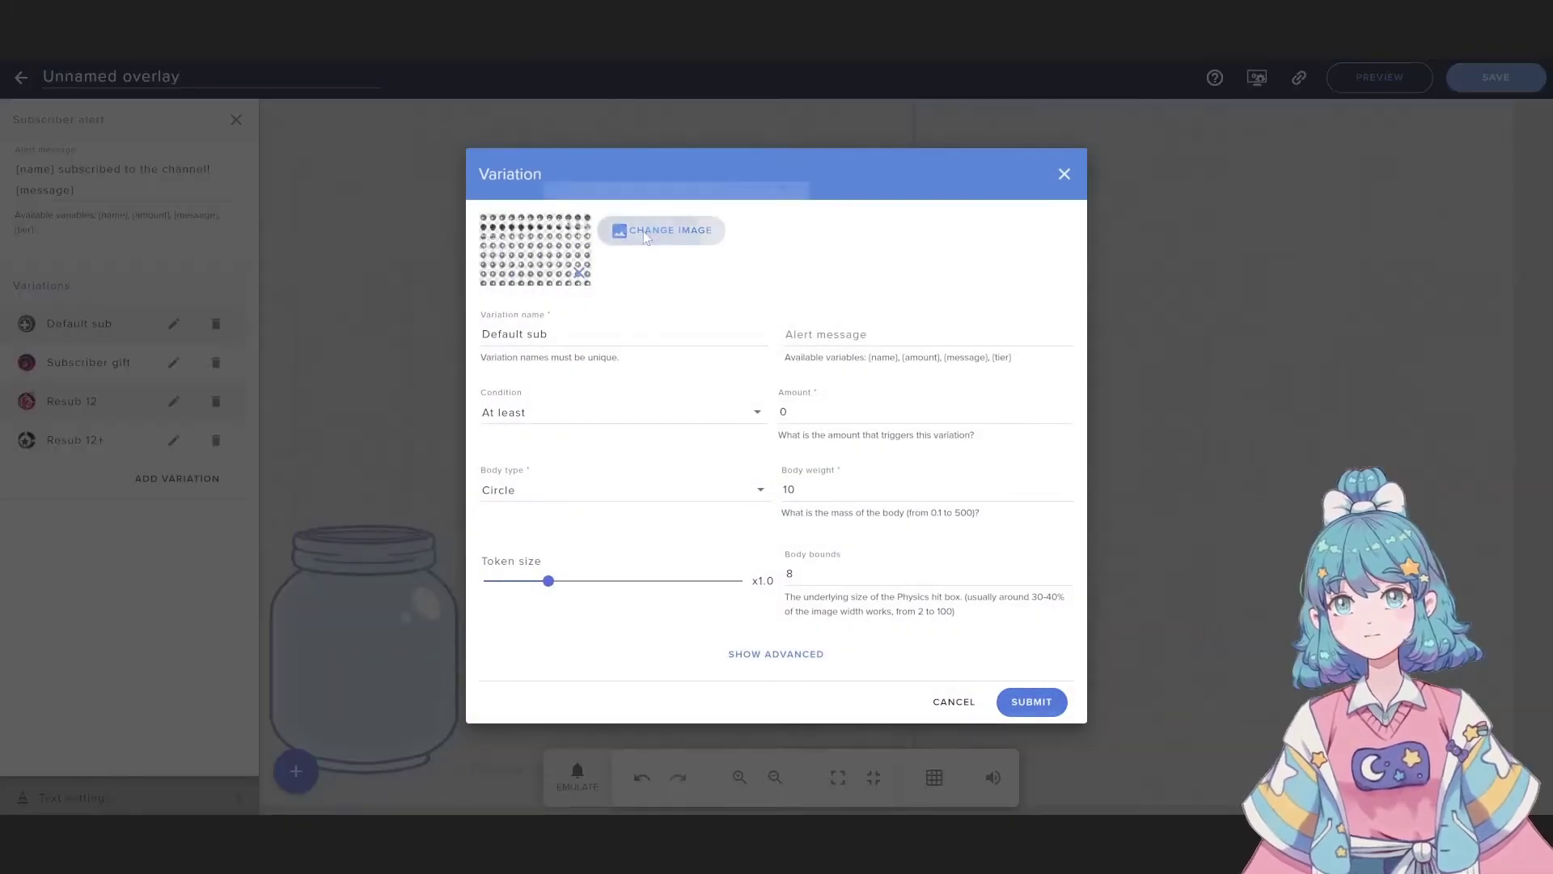
mouse_move(798, 441)
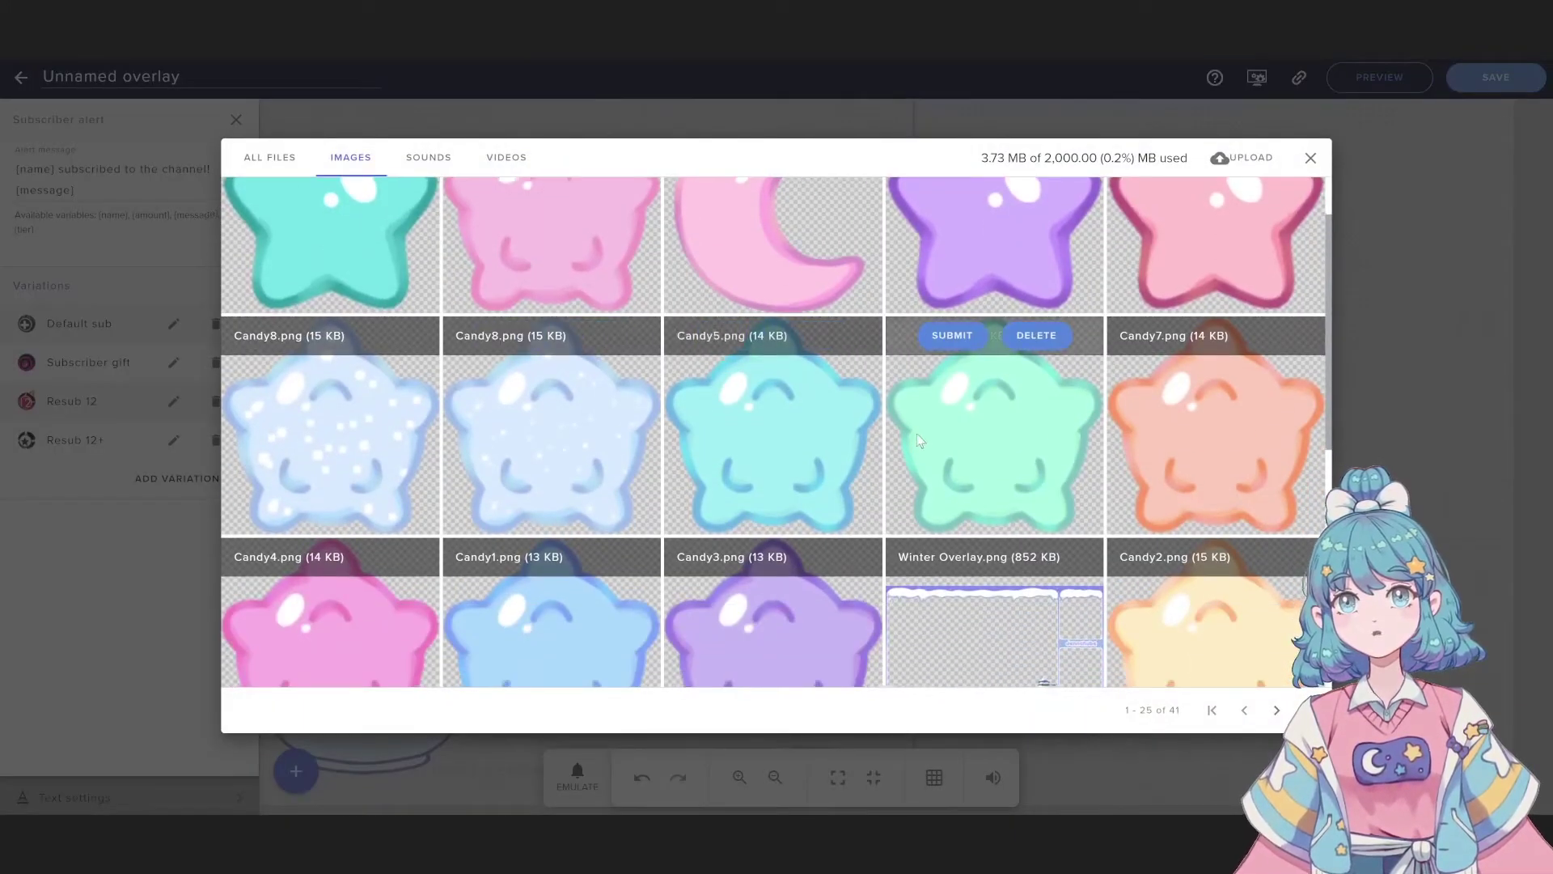
scroll(994, 306, down, 1)
click(952, 258)
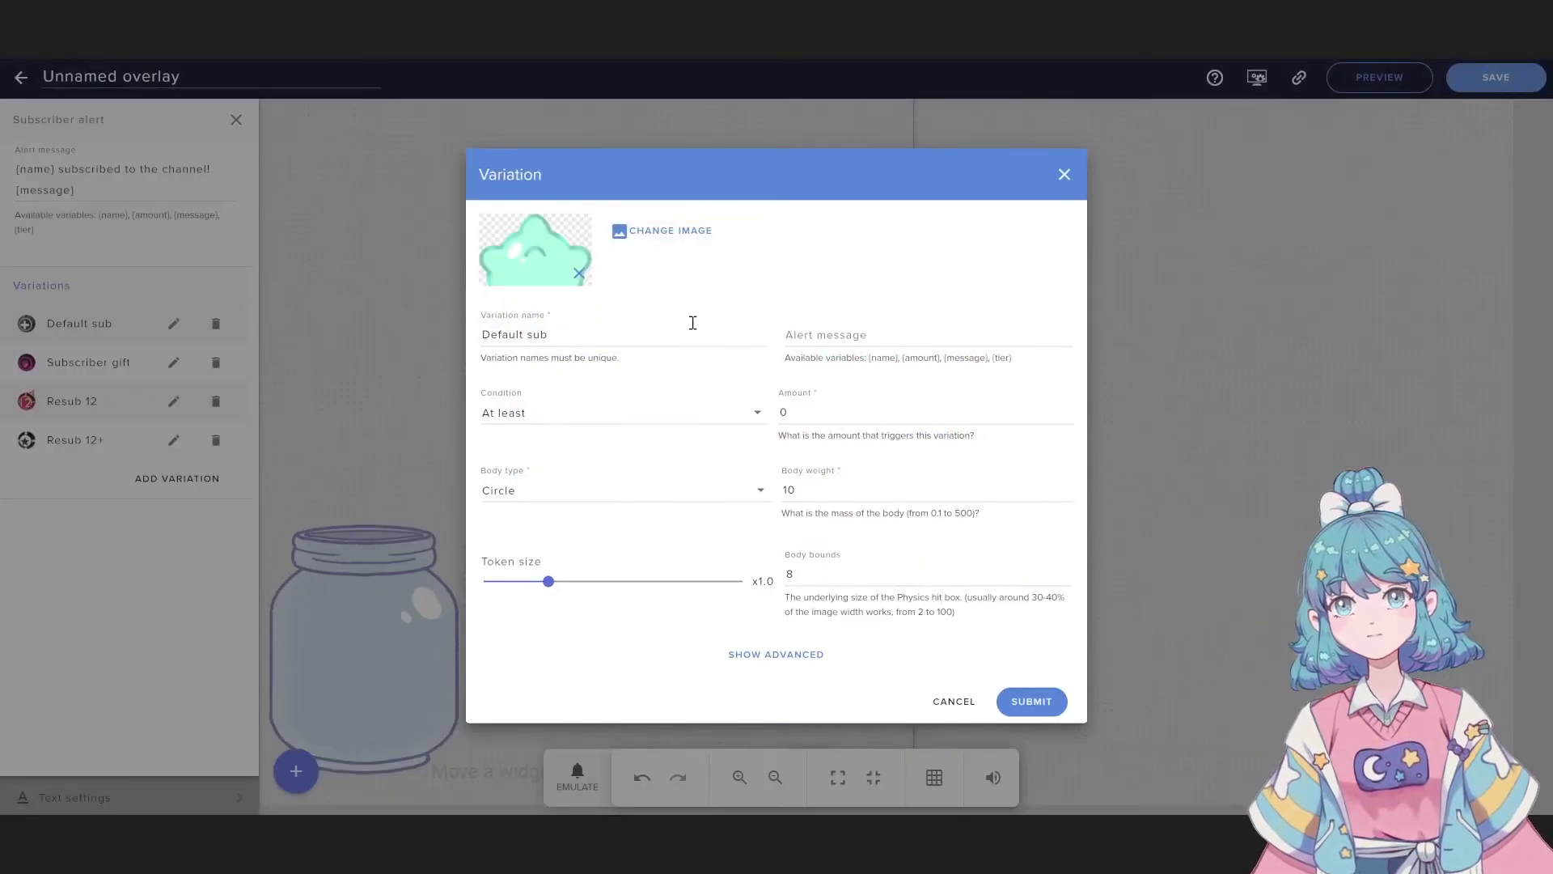
drag(608, 584, 652, 589)
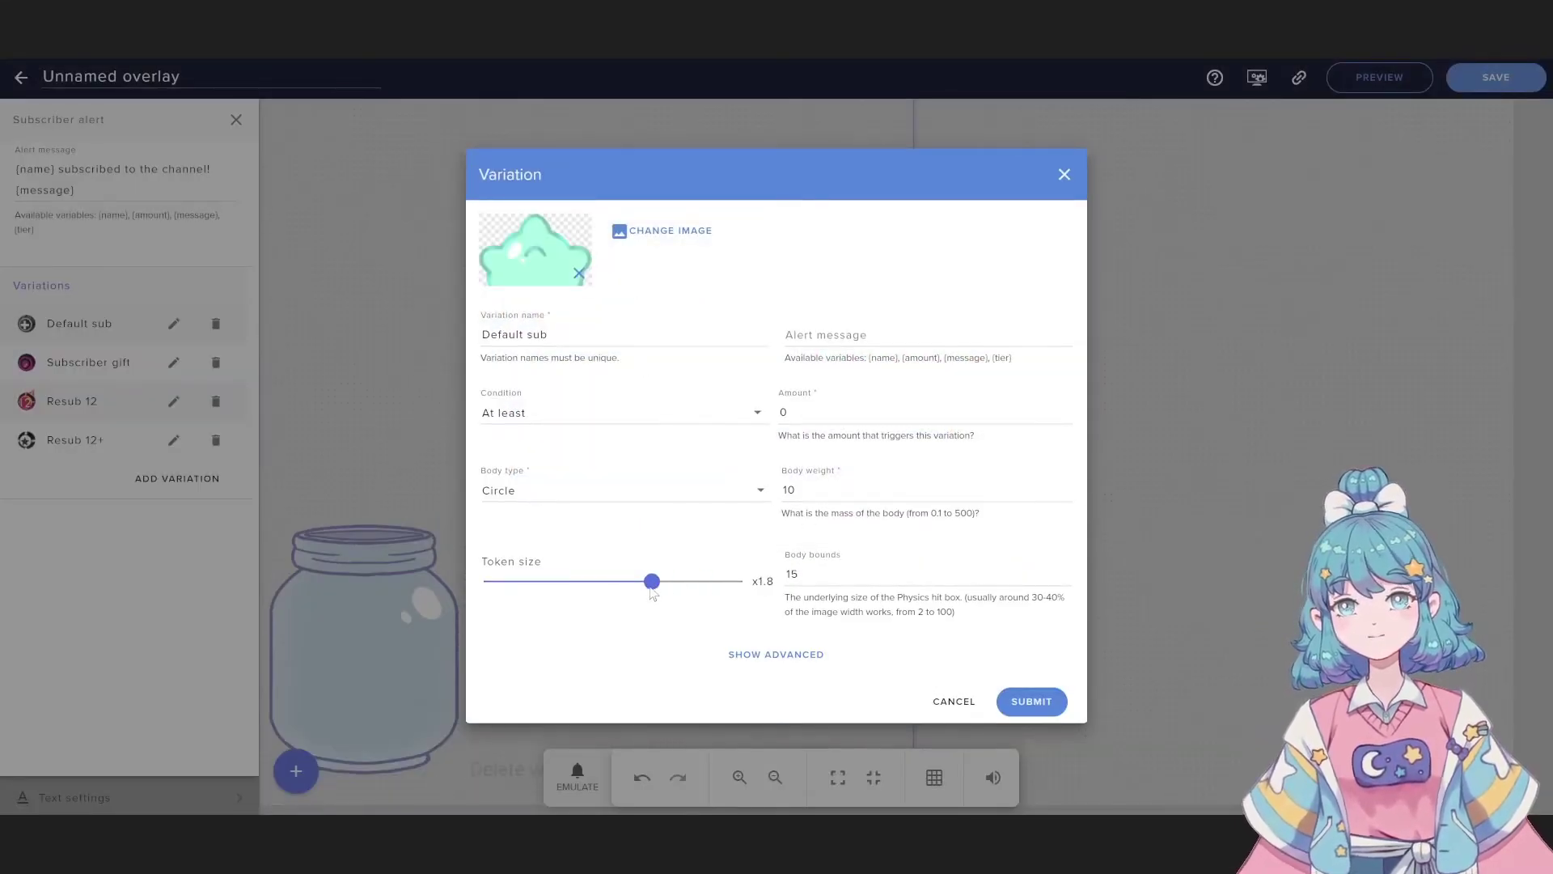
double_click(832, 578)
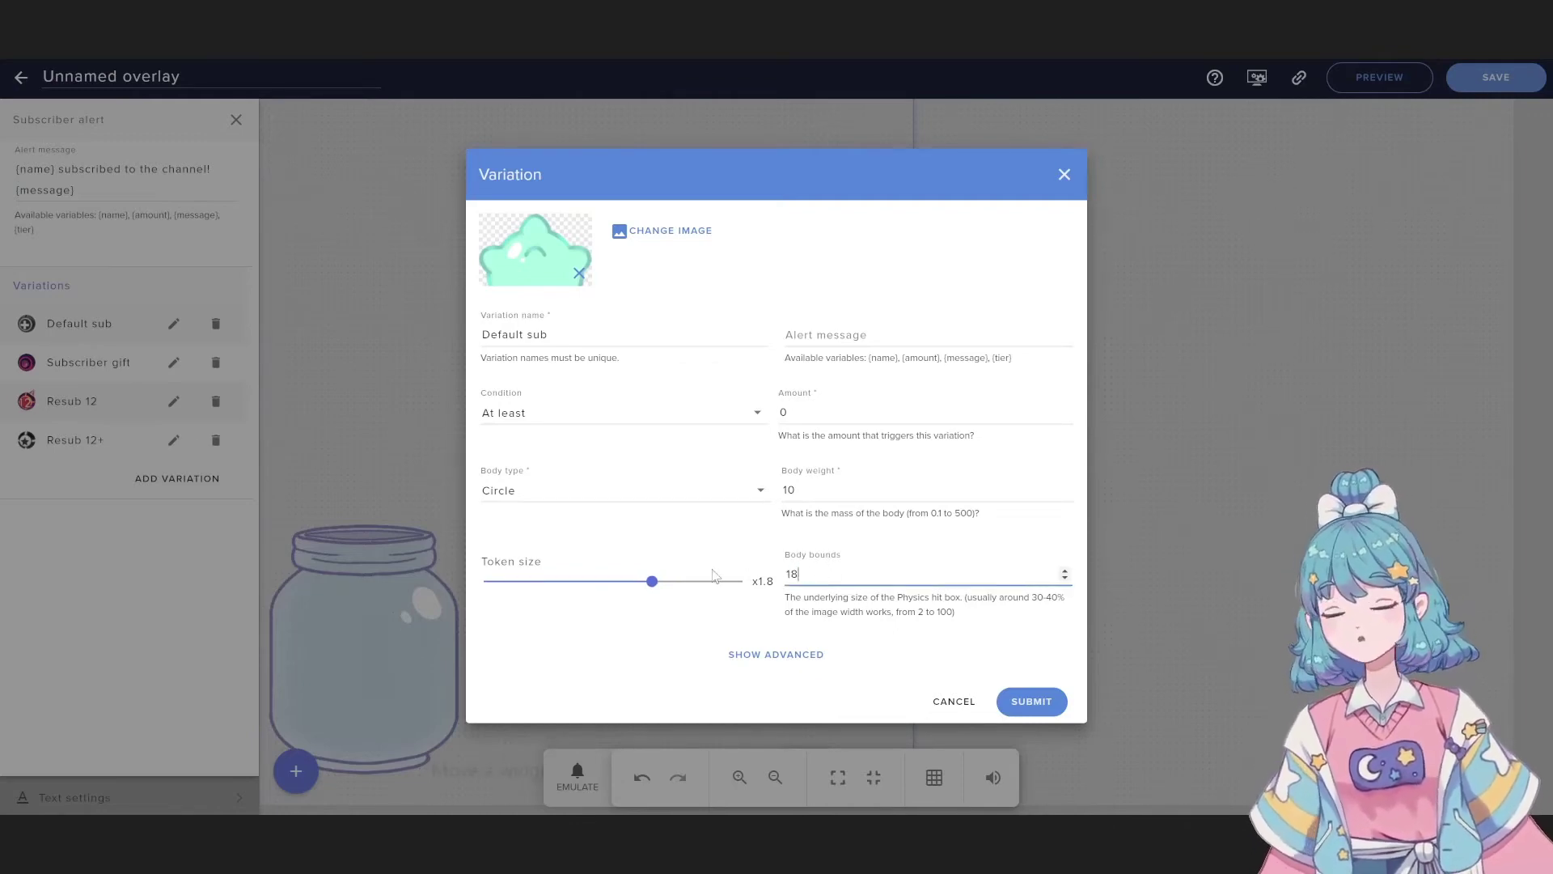
- In advanced options, set a 150×150 single frame and mark the image as not a sprite sheet
click(807, 665)
scroll(603, 627, down, 1)
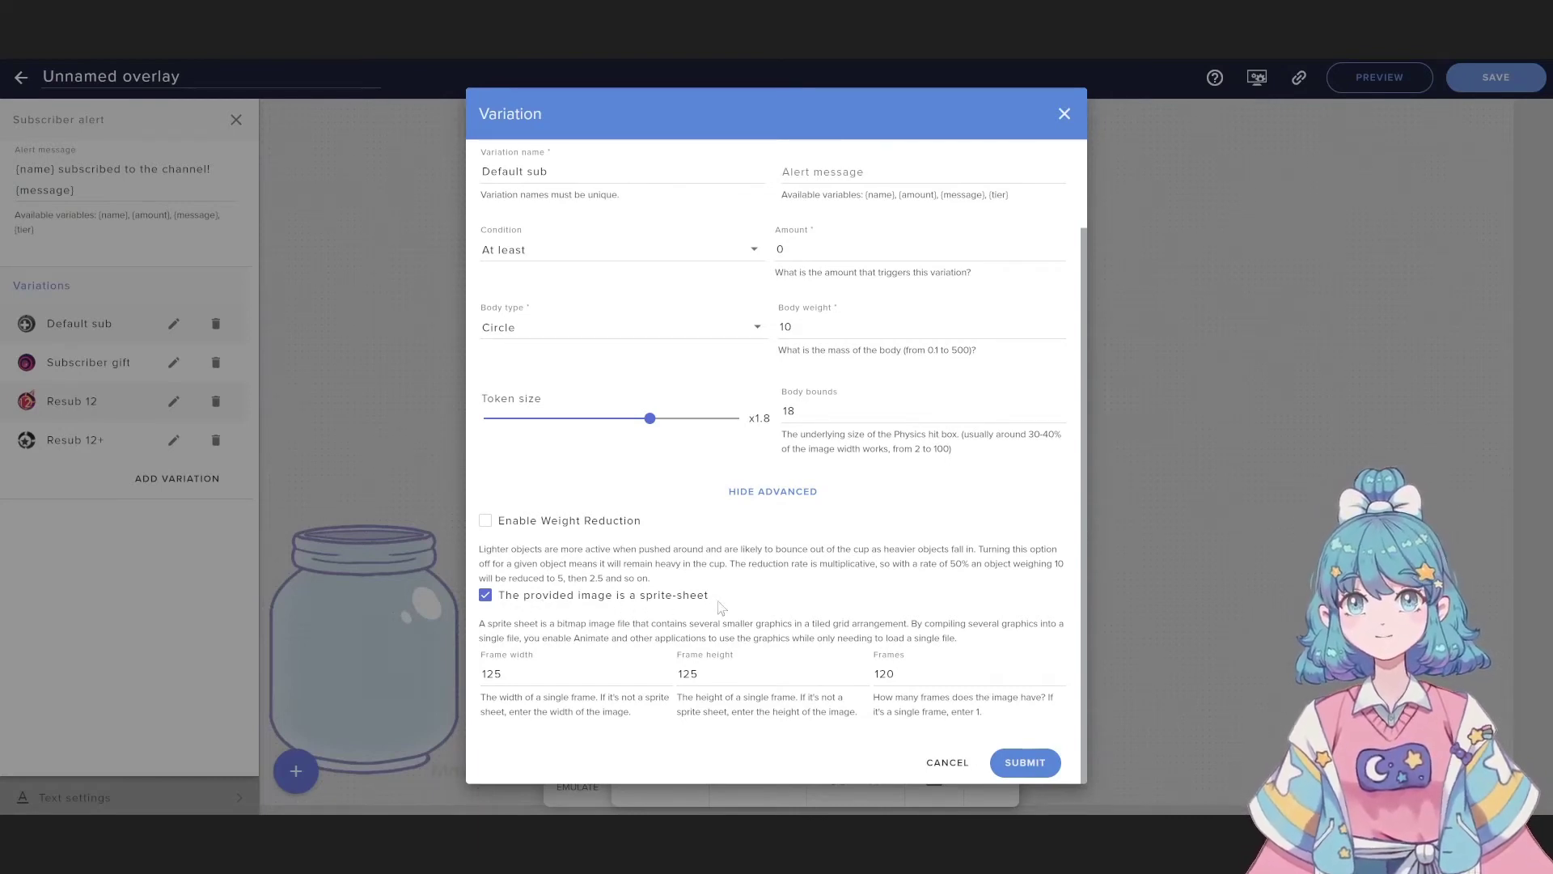
drag(558, 671, 484, 674)
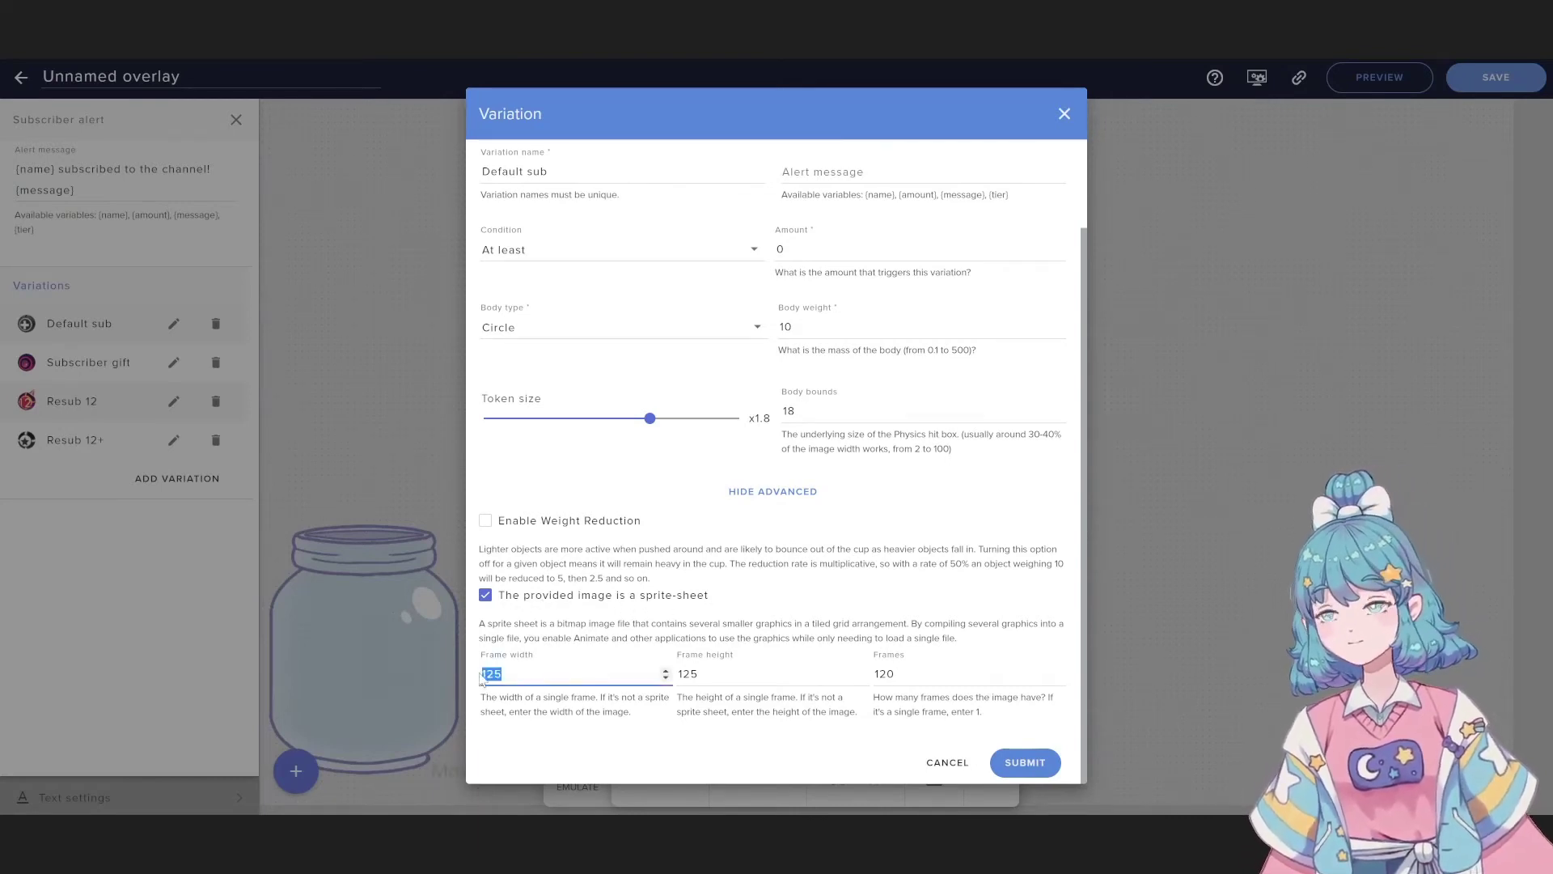
click(701, 675)
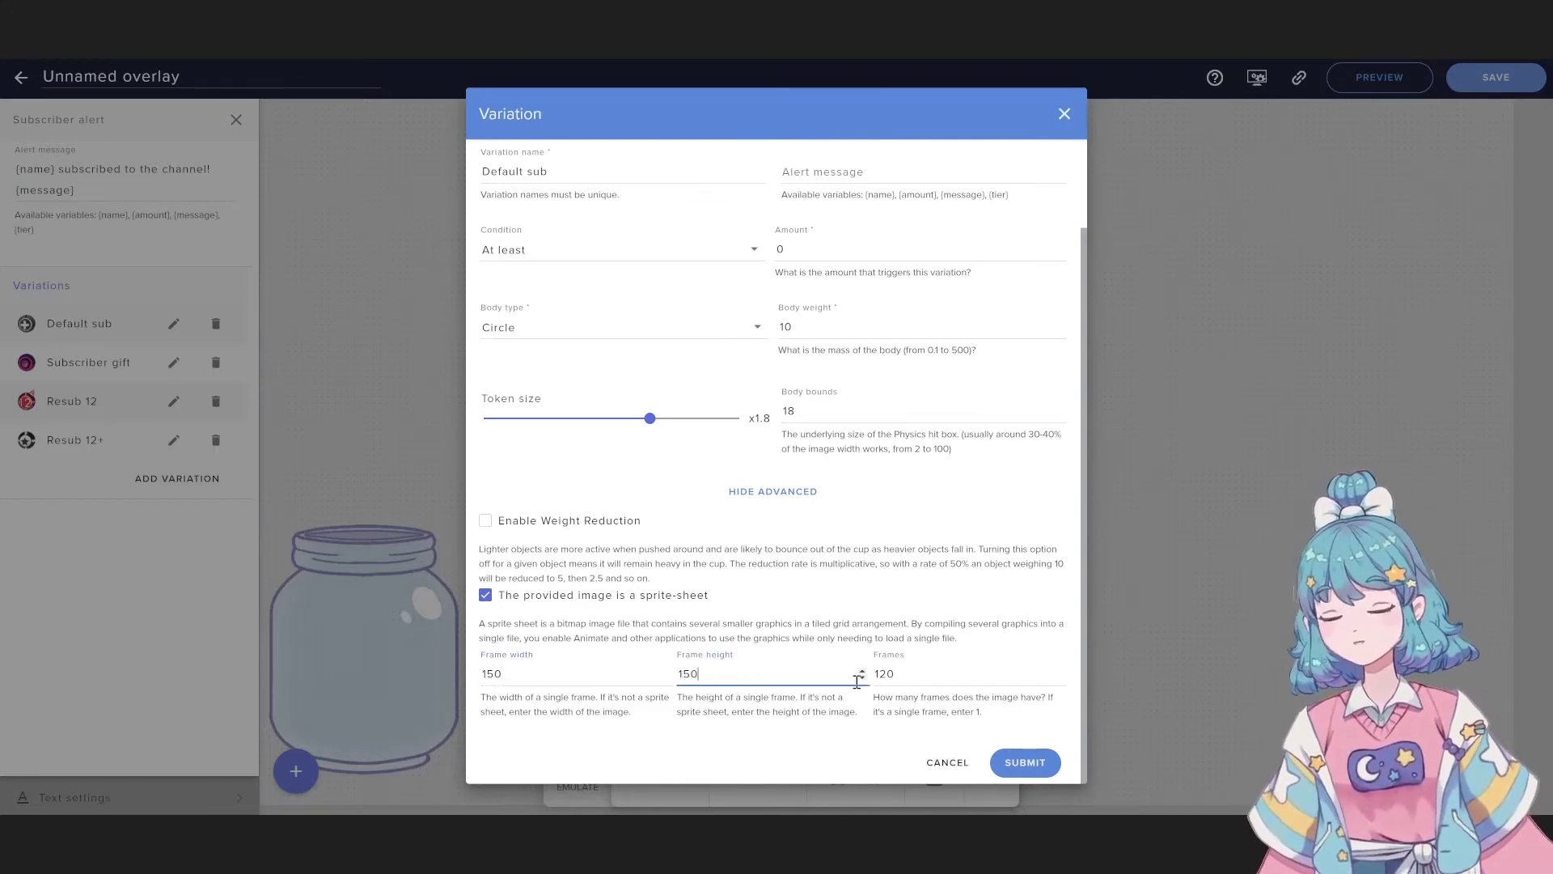
scroll(632, 621, up, 1)
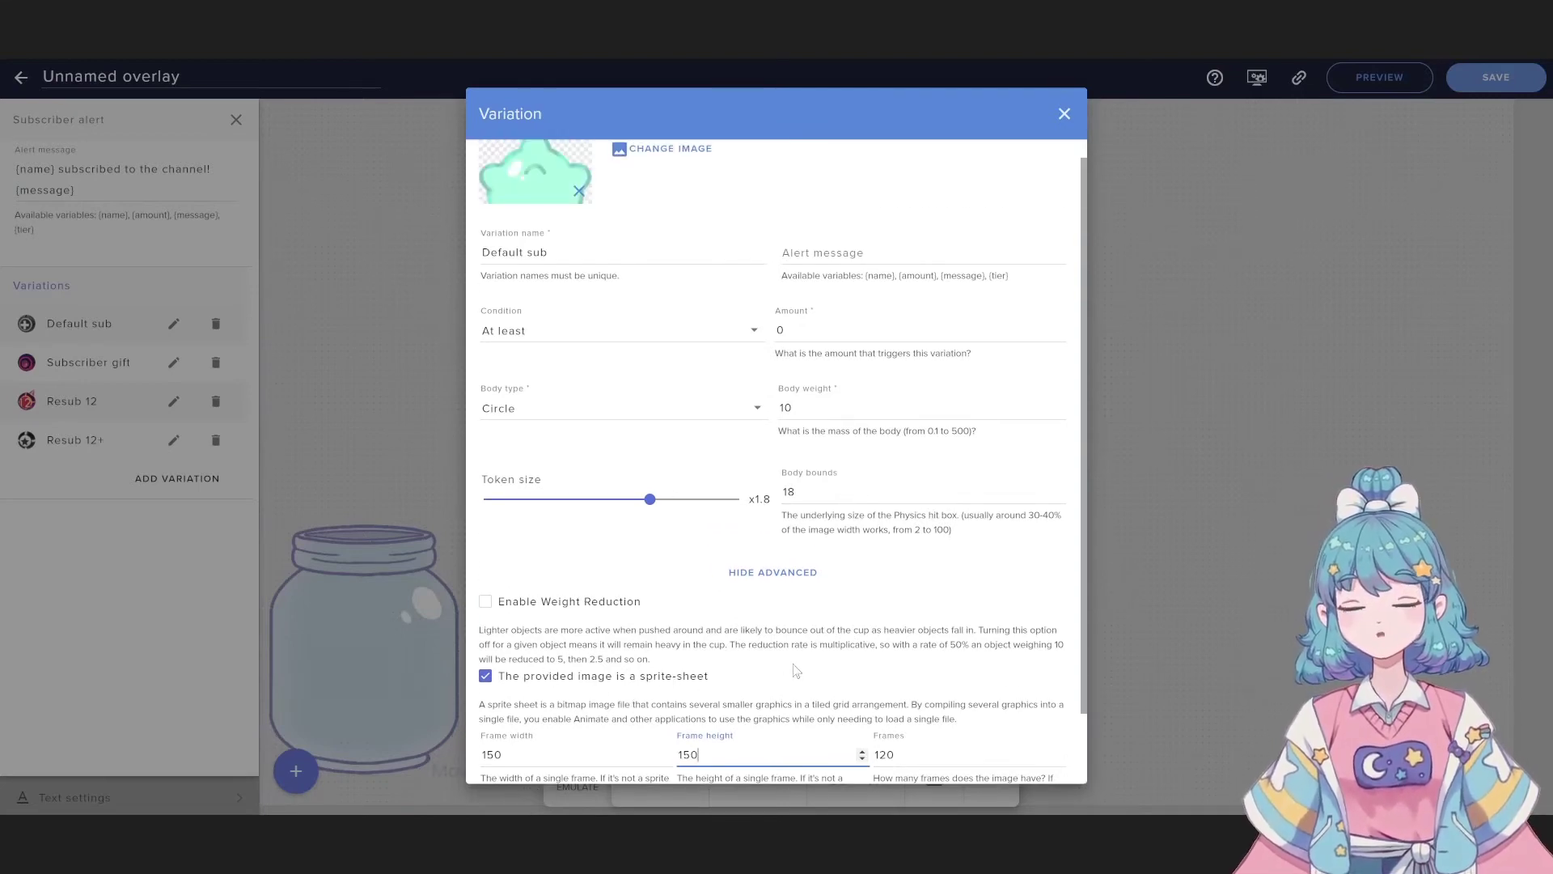
scroll(800, 607, down, 1)
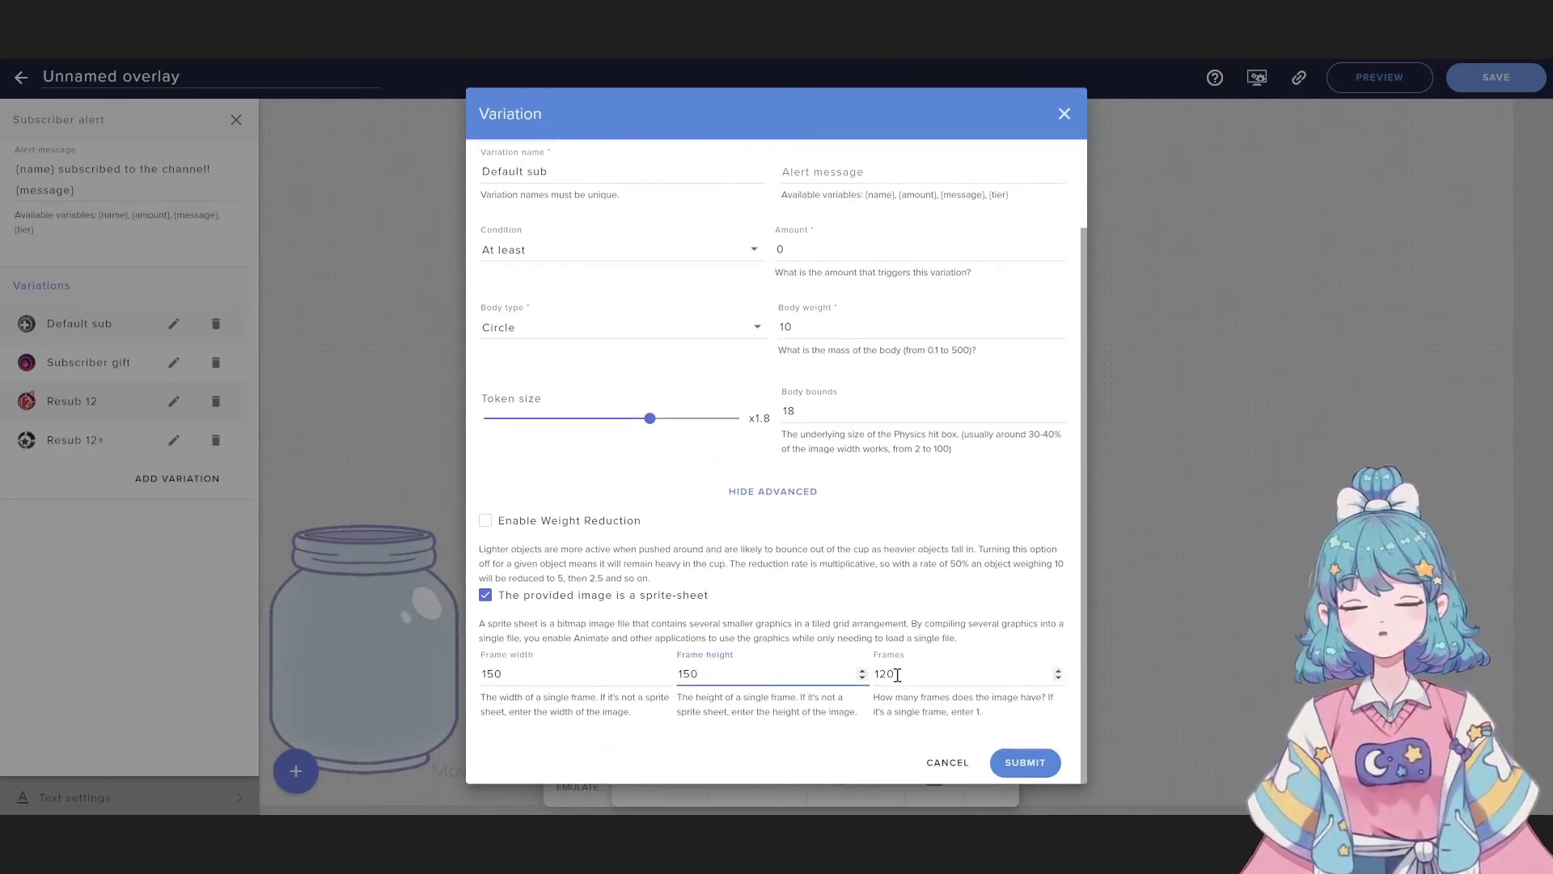
key(Tab)
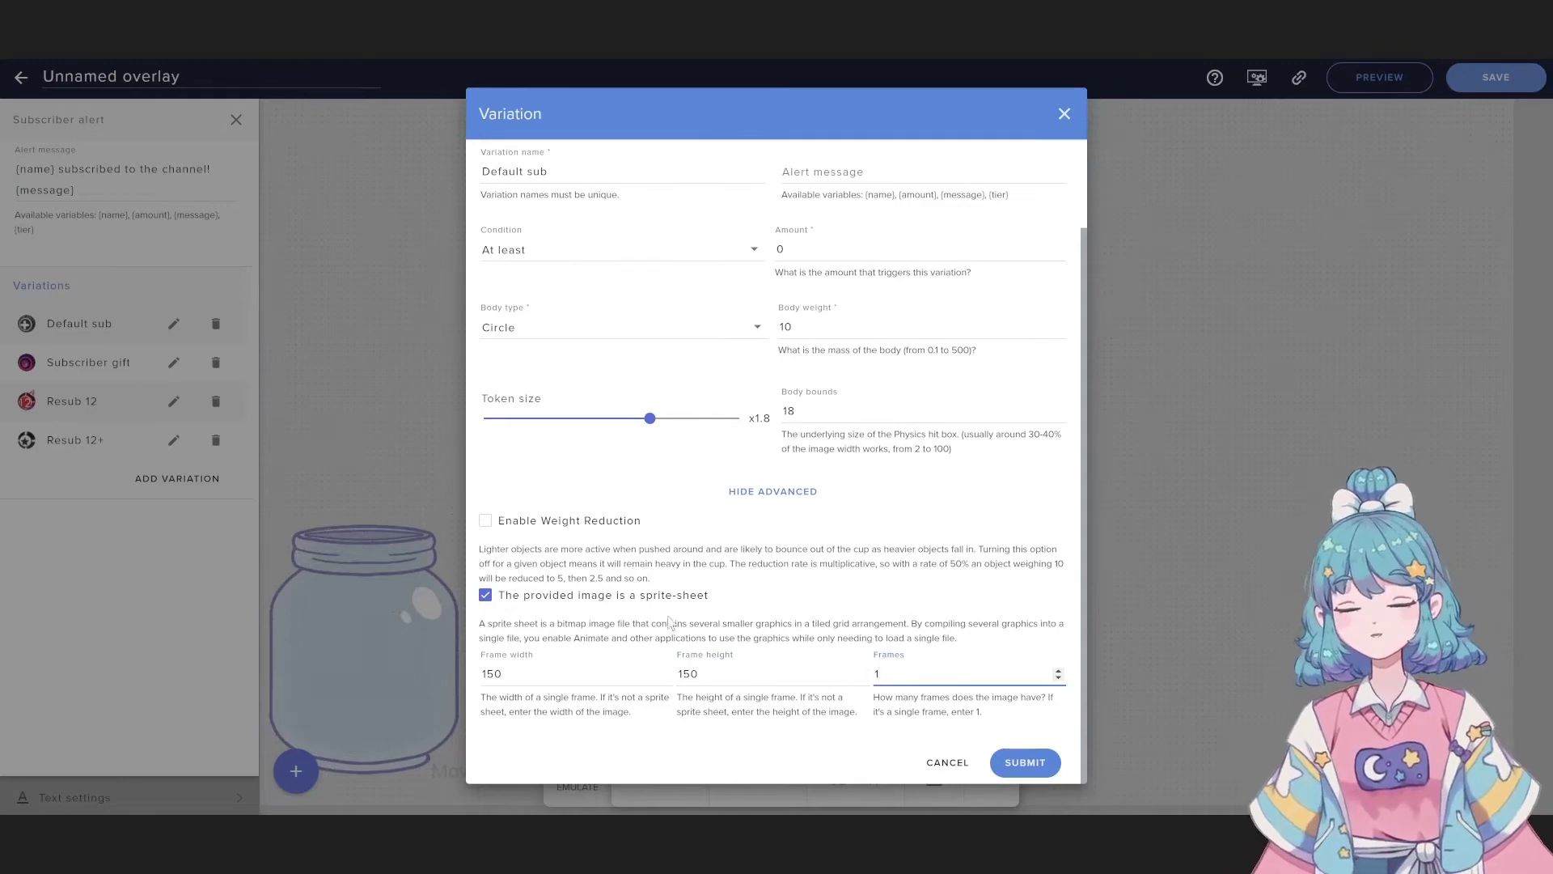
click(569, 598)
- Save Default sub, then give the Subscriber gift variation the peach Candy7 star token
click(1024, 761)
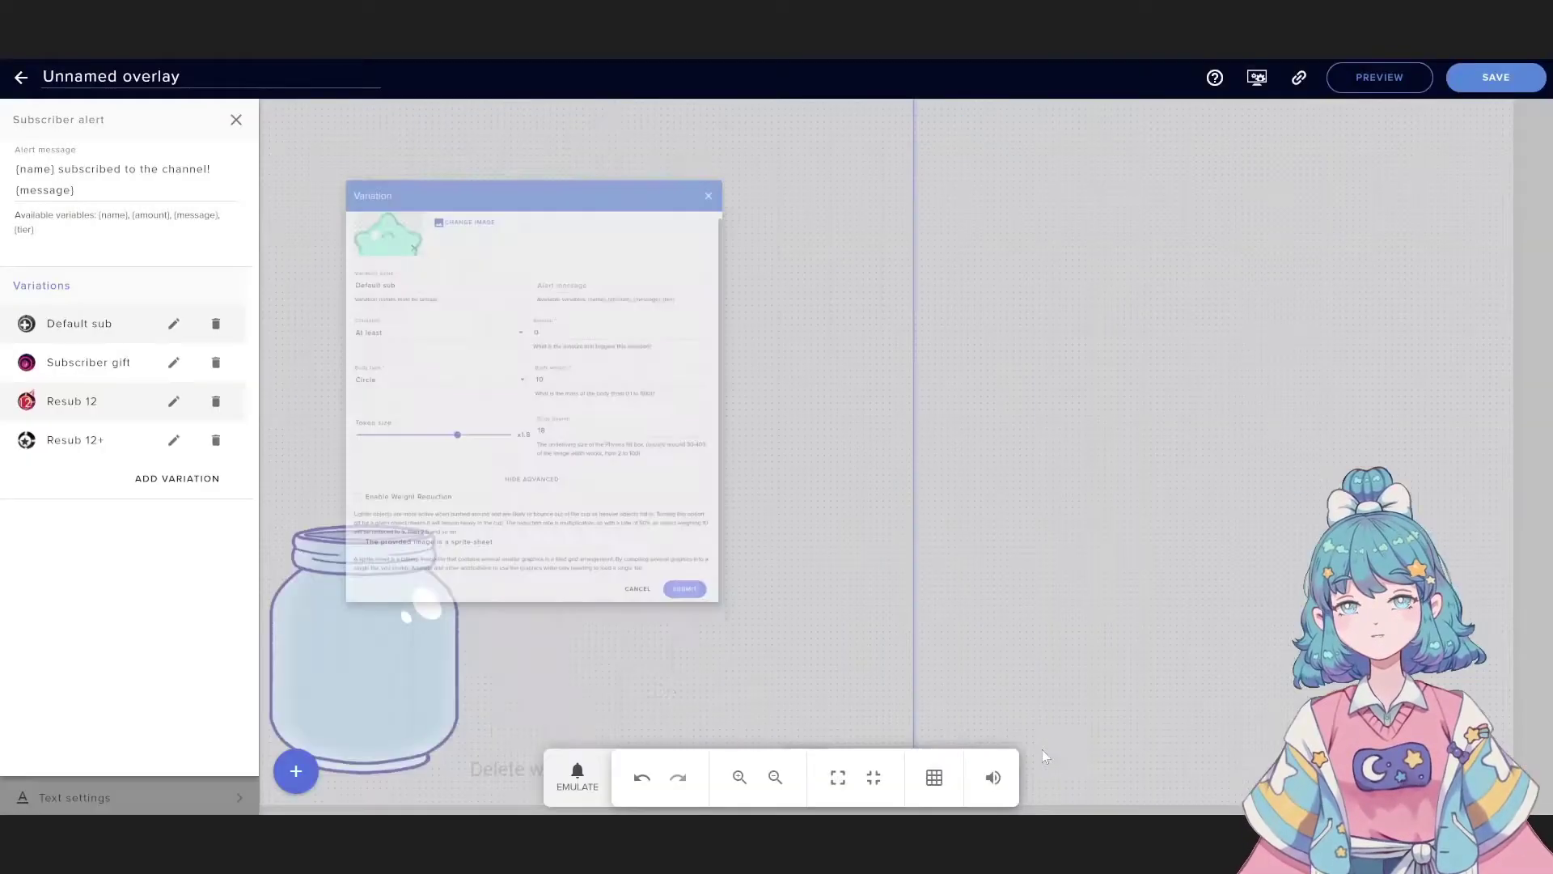
click(175, 365)
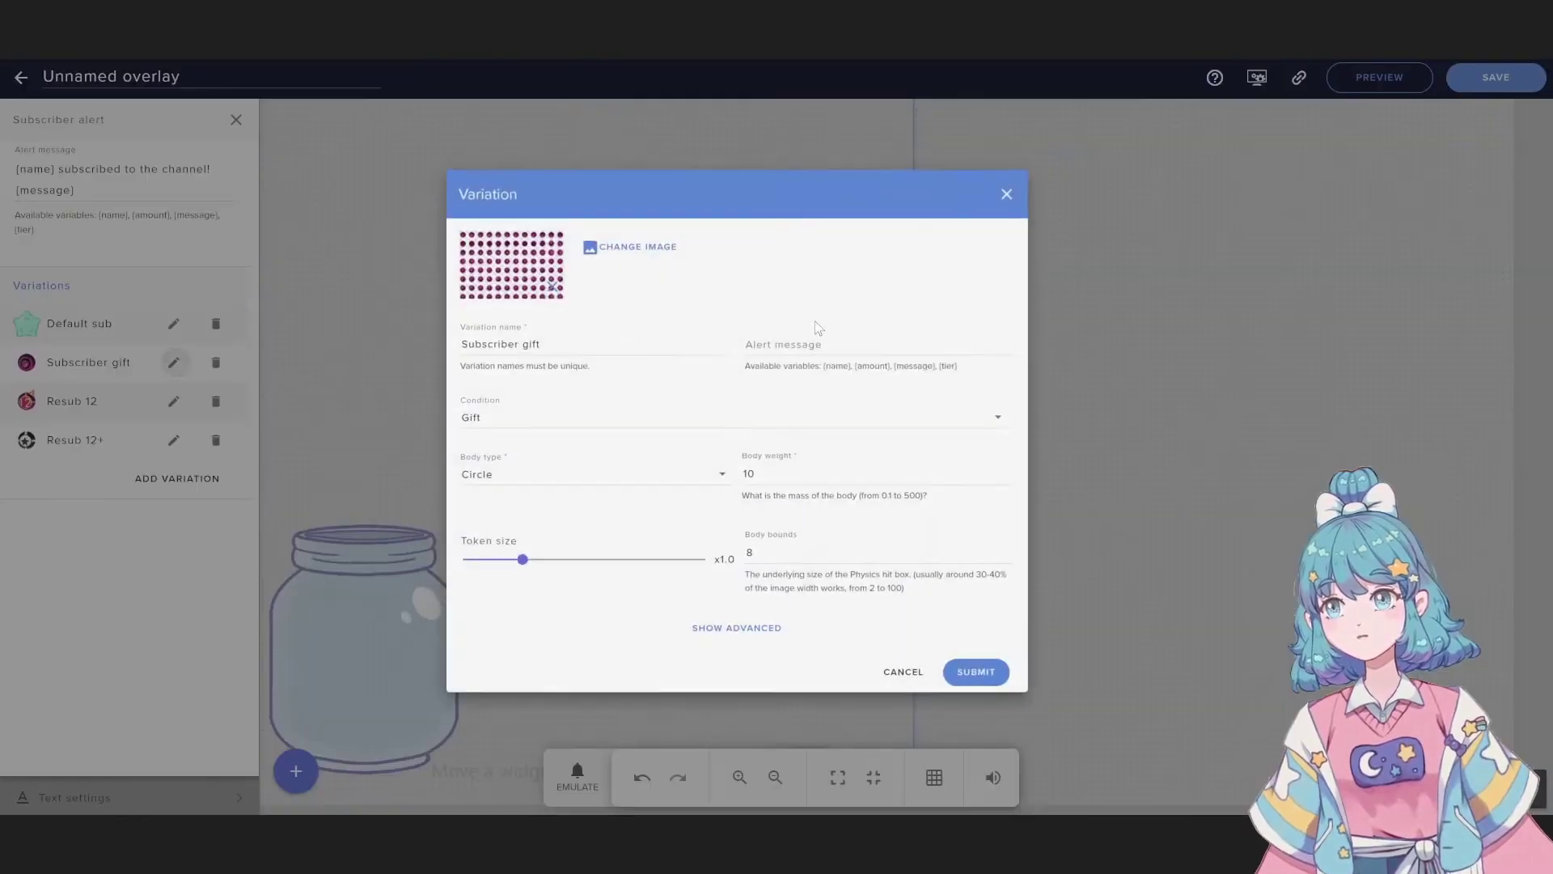
click(698, 250)
mouse_move(702, 457)
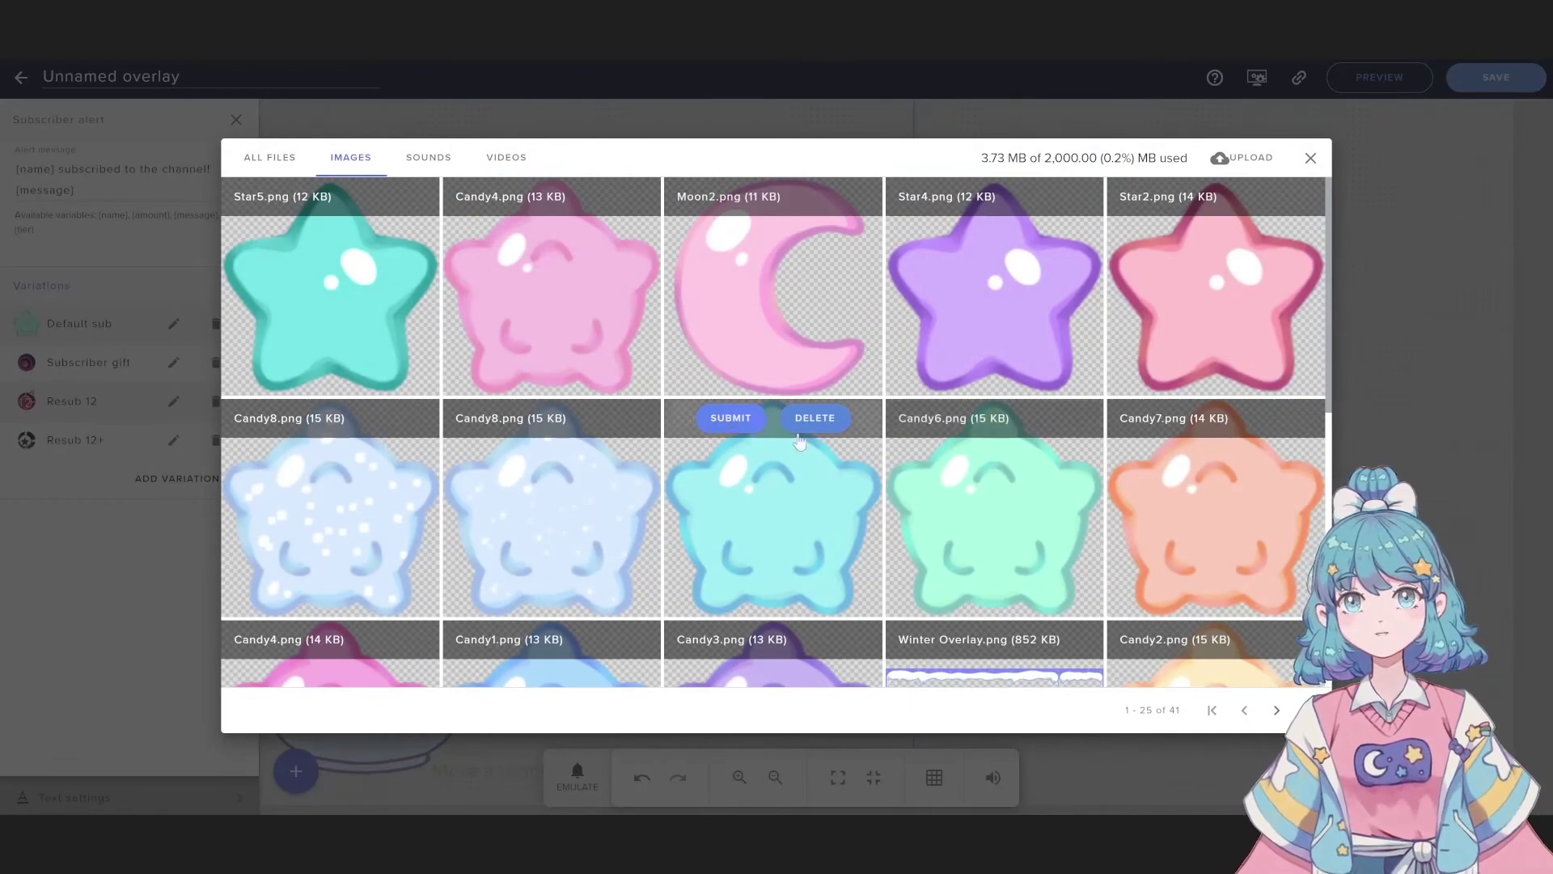
click(1173, 417)
click(777, 642)
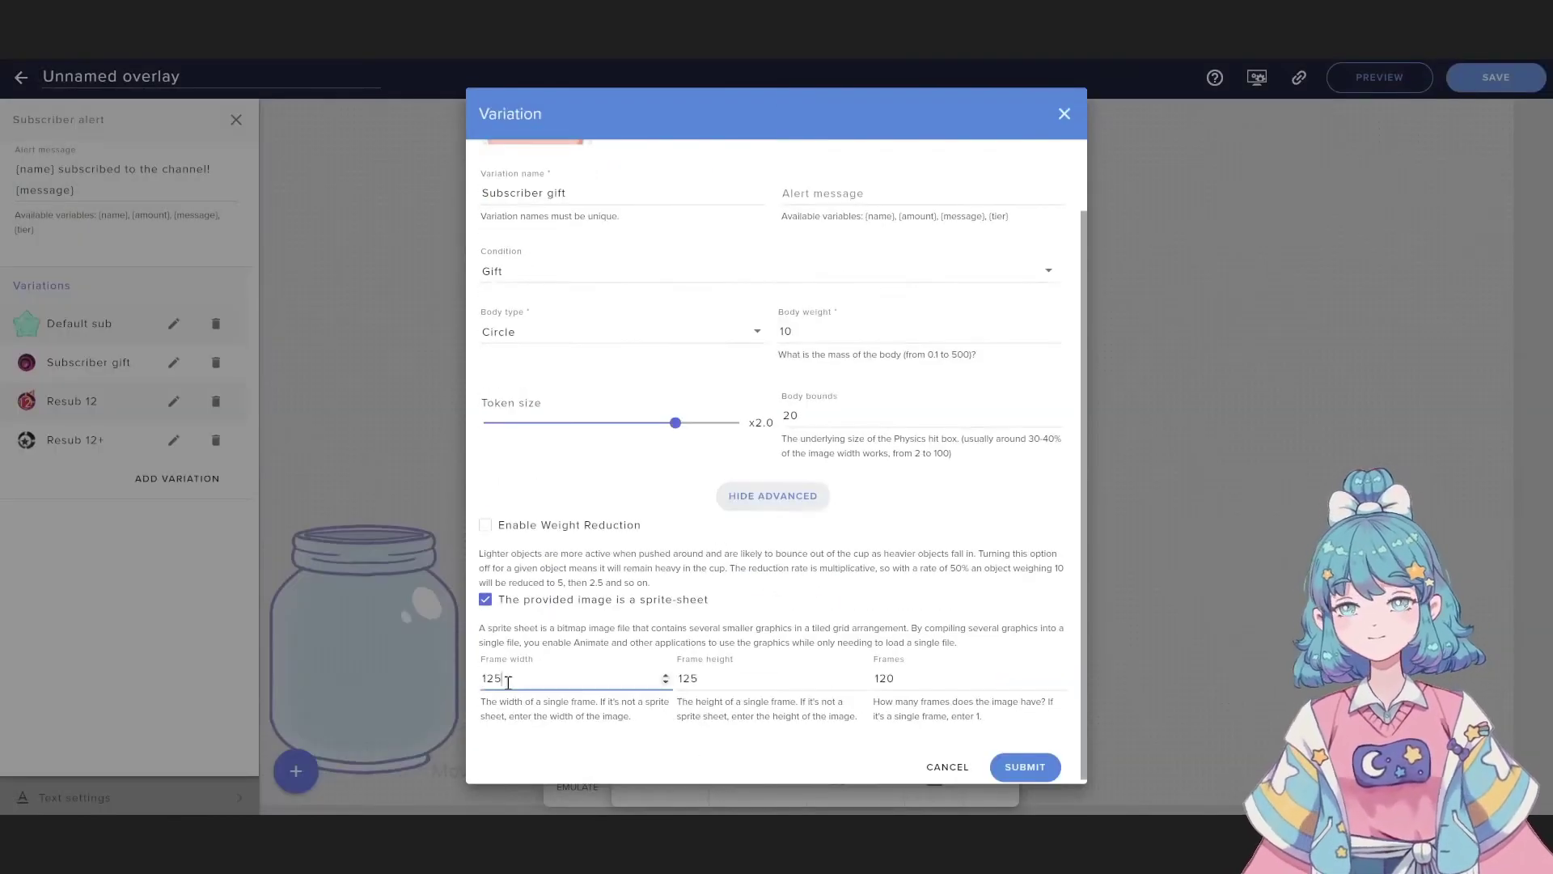
click(1022, 763)
- Adjust the Resub 12 variation's body bounds and save it
click(173, 401)
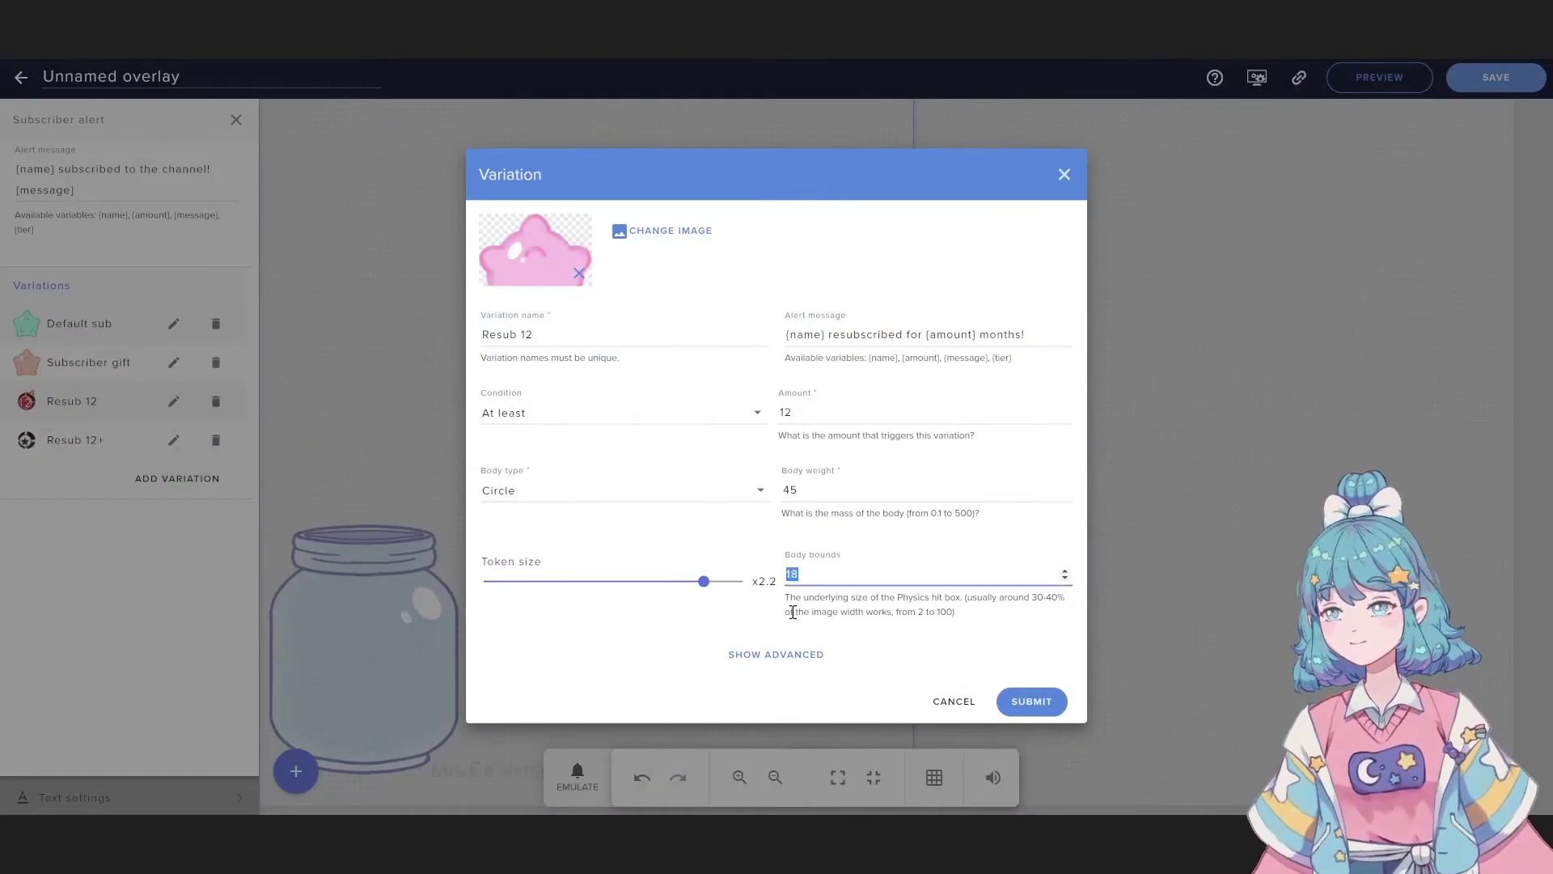
click(773, 652)
scroll(979, 740, up, 1)
click(1025, 762)
- Give the Resub 12+ variation the pale blue candy star token and save it
click(173, 440)
click(662, 157)
click(277, 416)
scroll(978, 647, down, 1)
click(1023, 759)
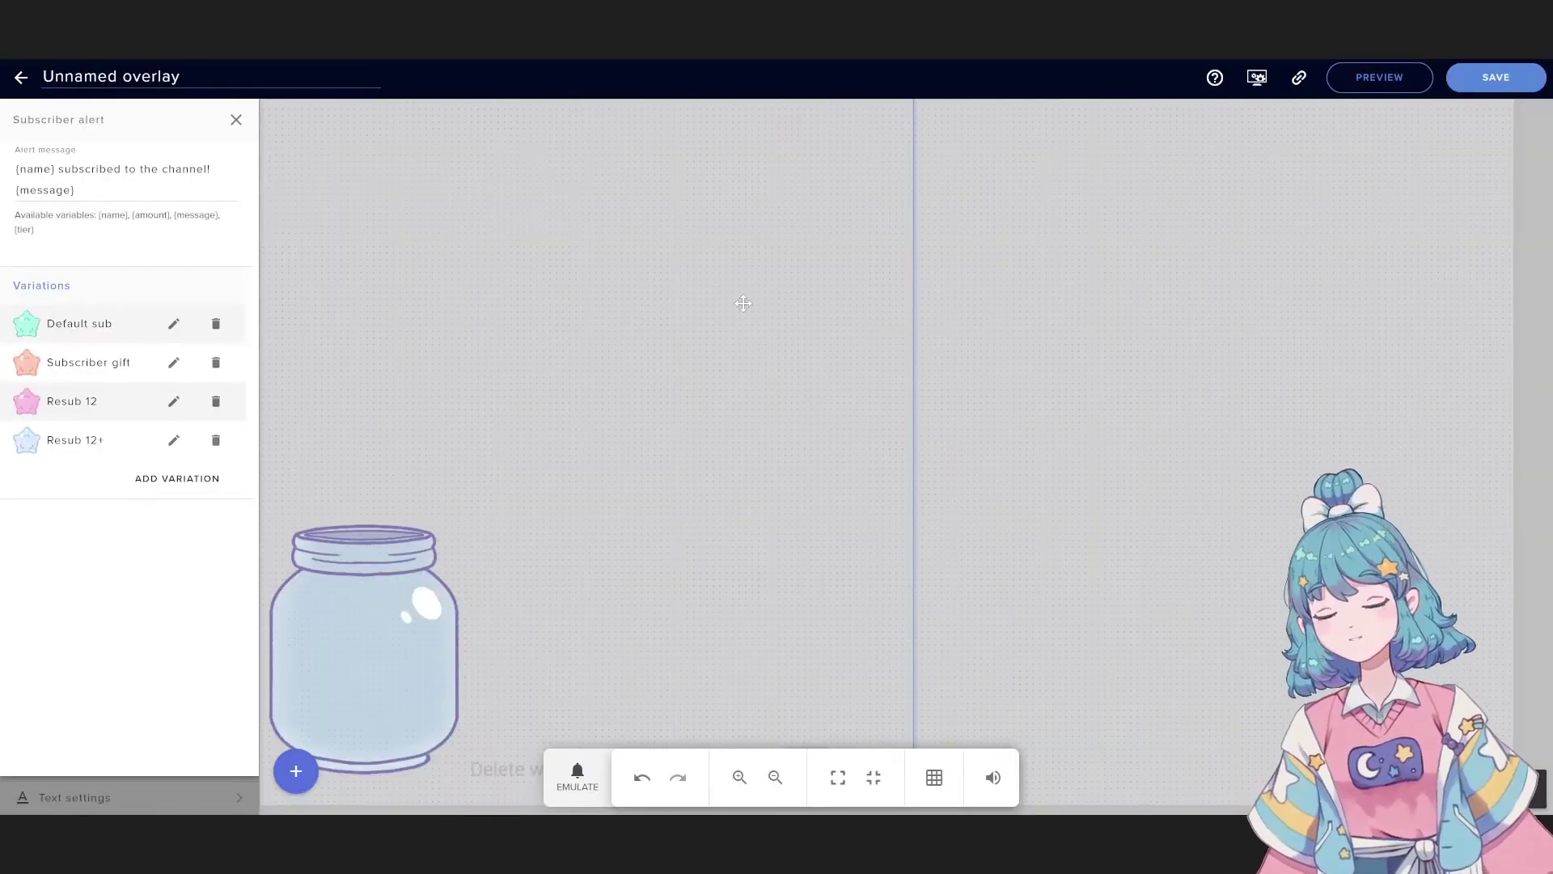
- Emulate a single sub, a gifted sub, another sub and a community gift, then close the subscriber editor
click(577, 778)
mouse_move(634, 512)
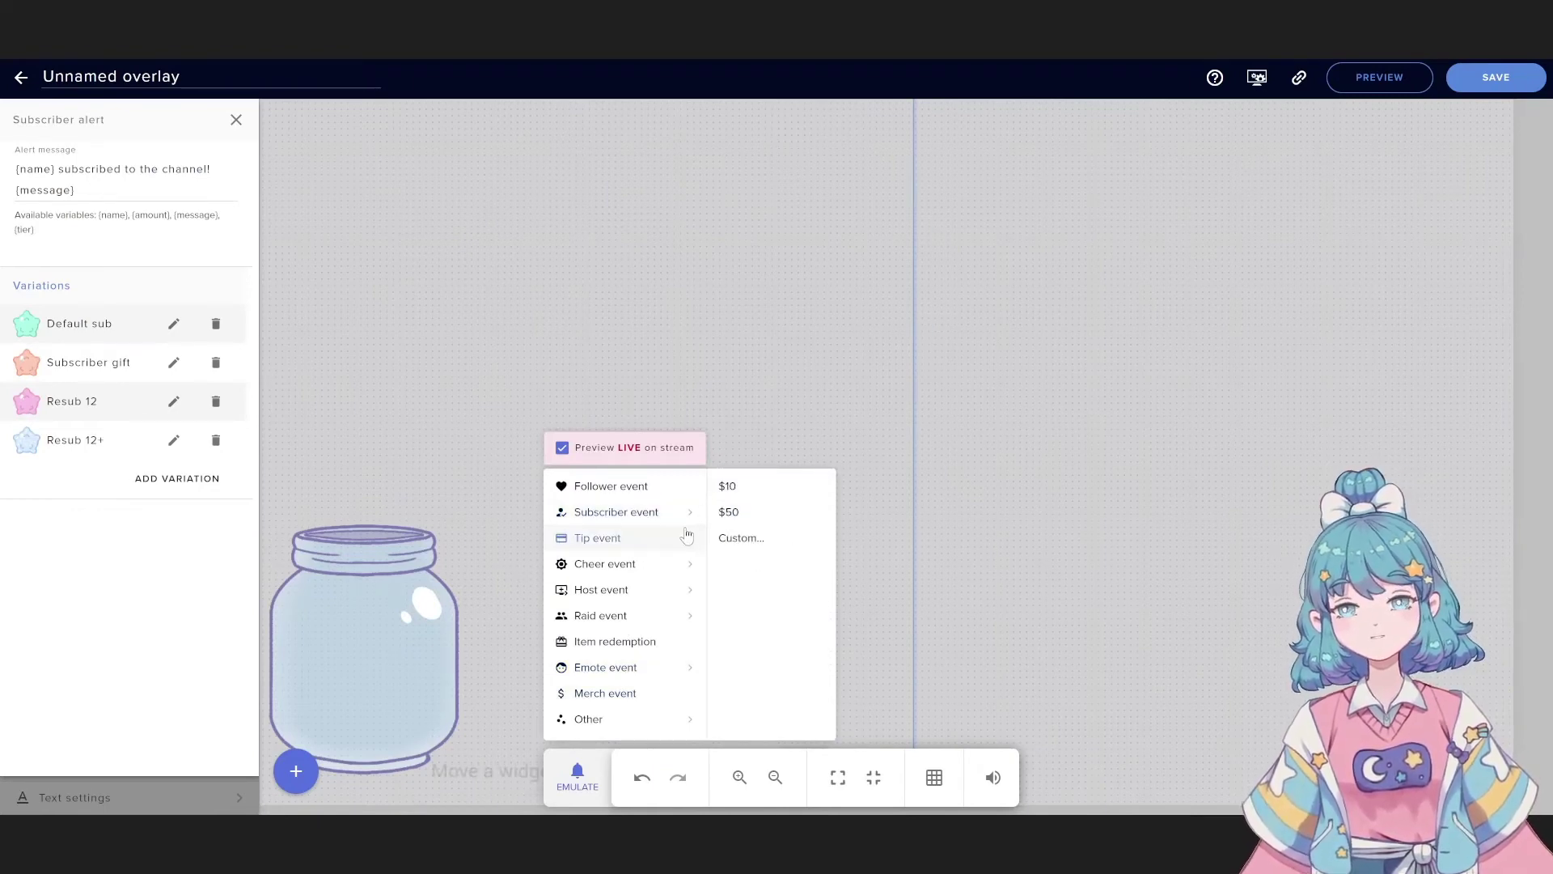
click(633, 522)
click(732, 514)
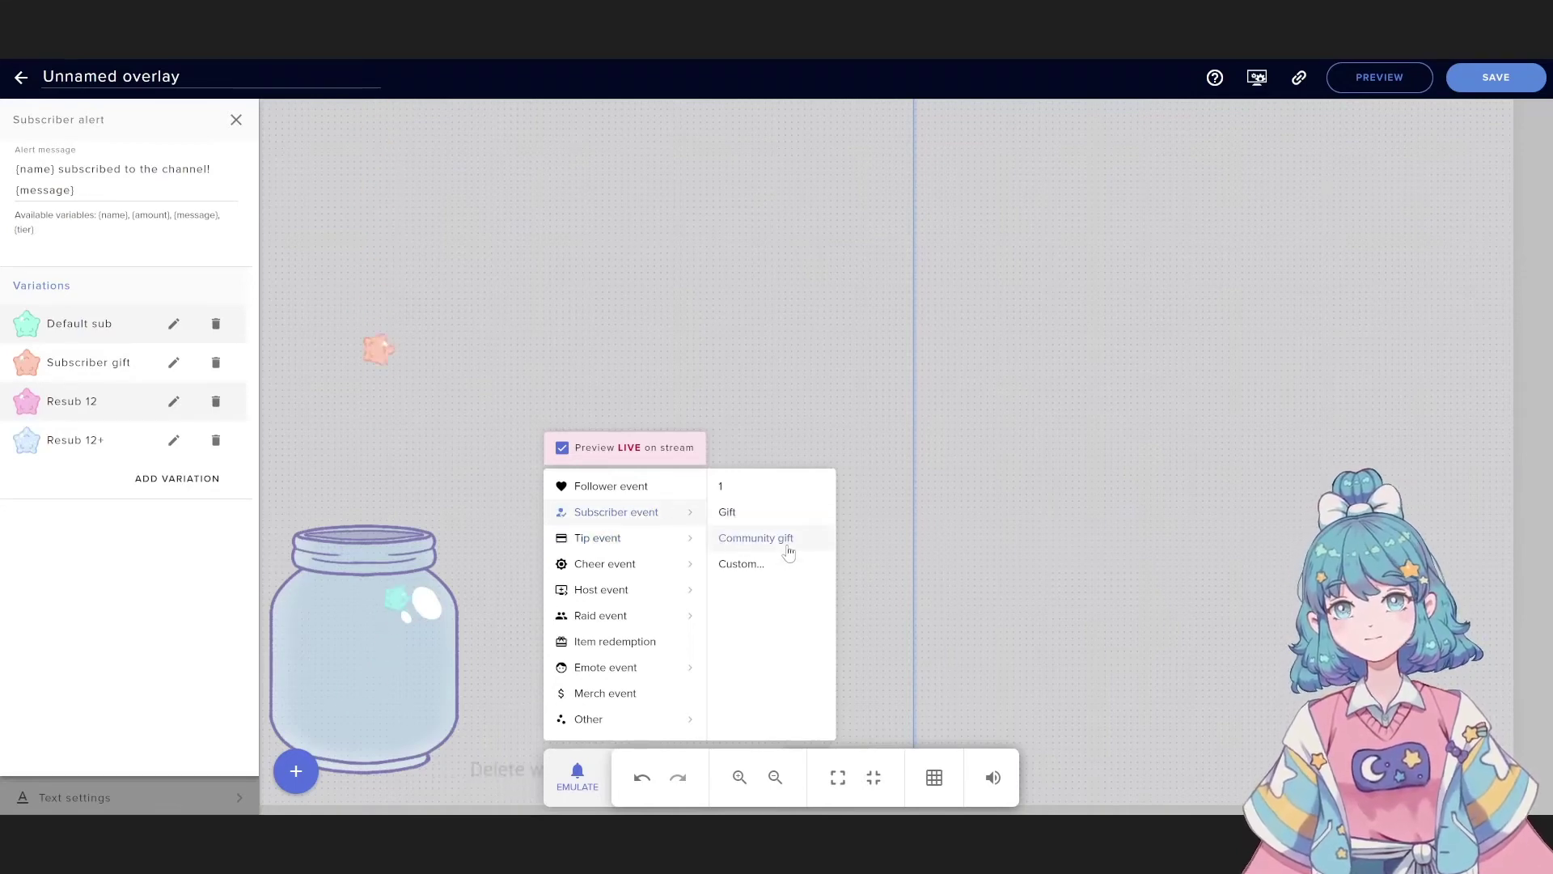
click(756, 537)
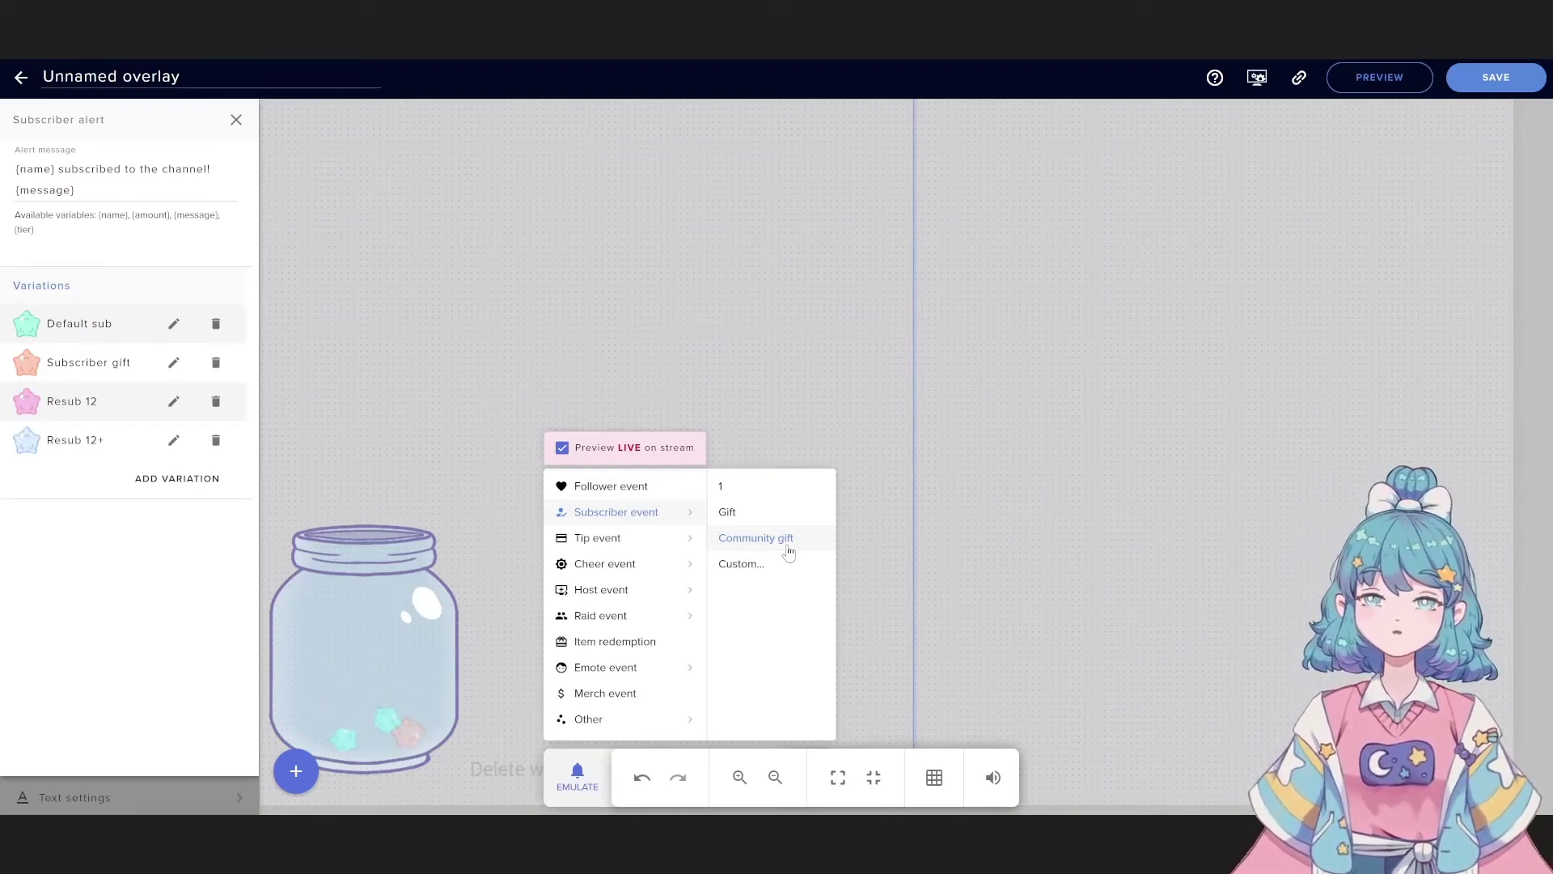
click(788, 548)
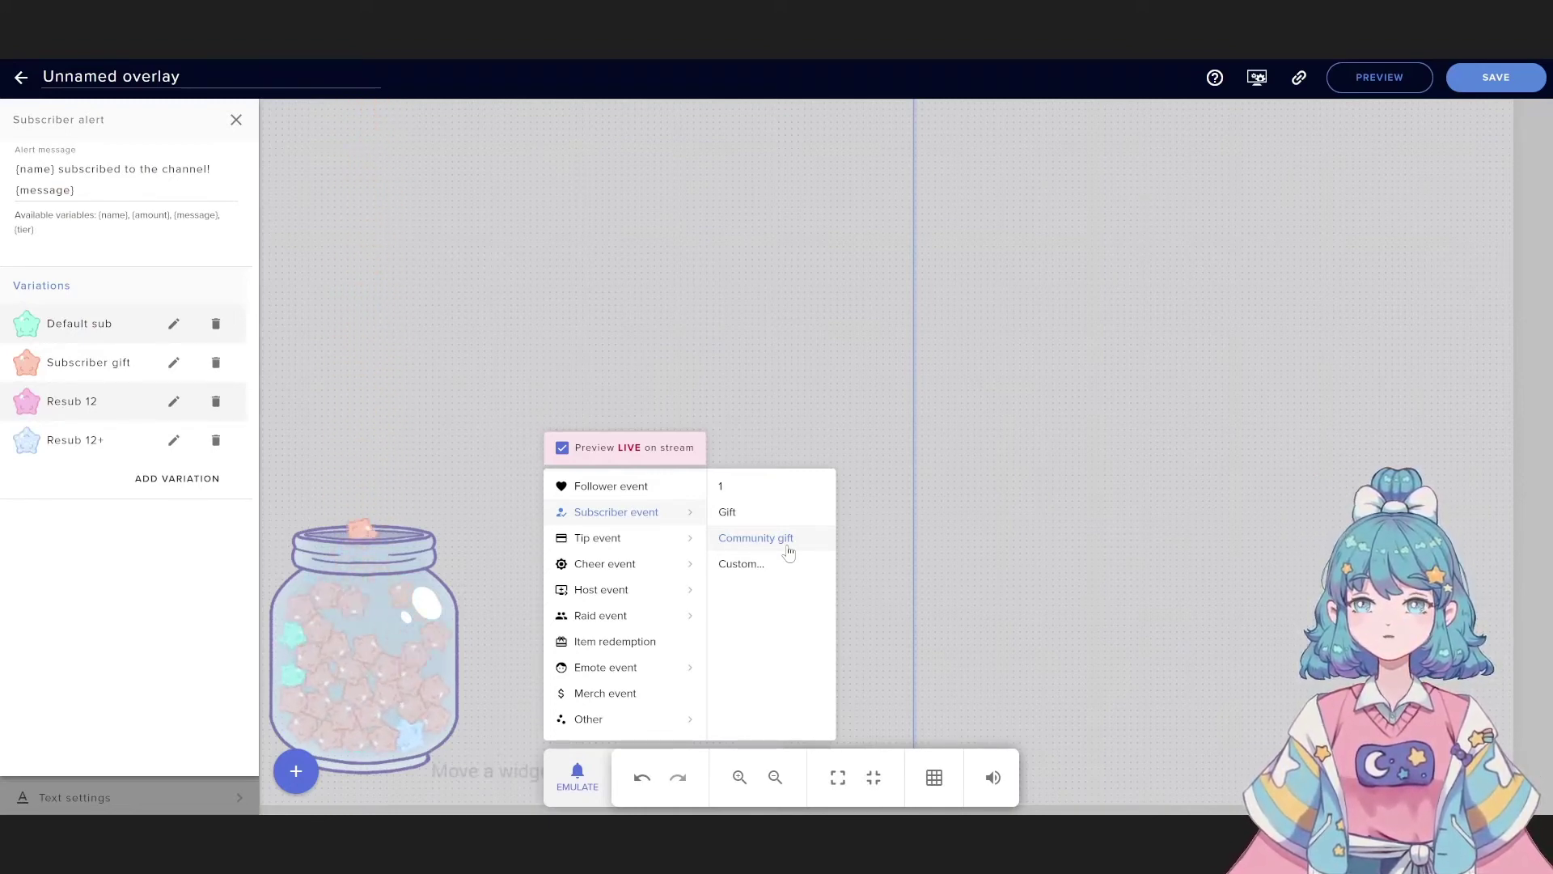
click(235, 121)
click(236, 121)
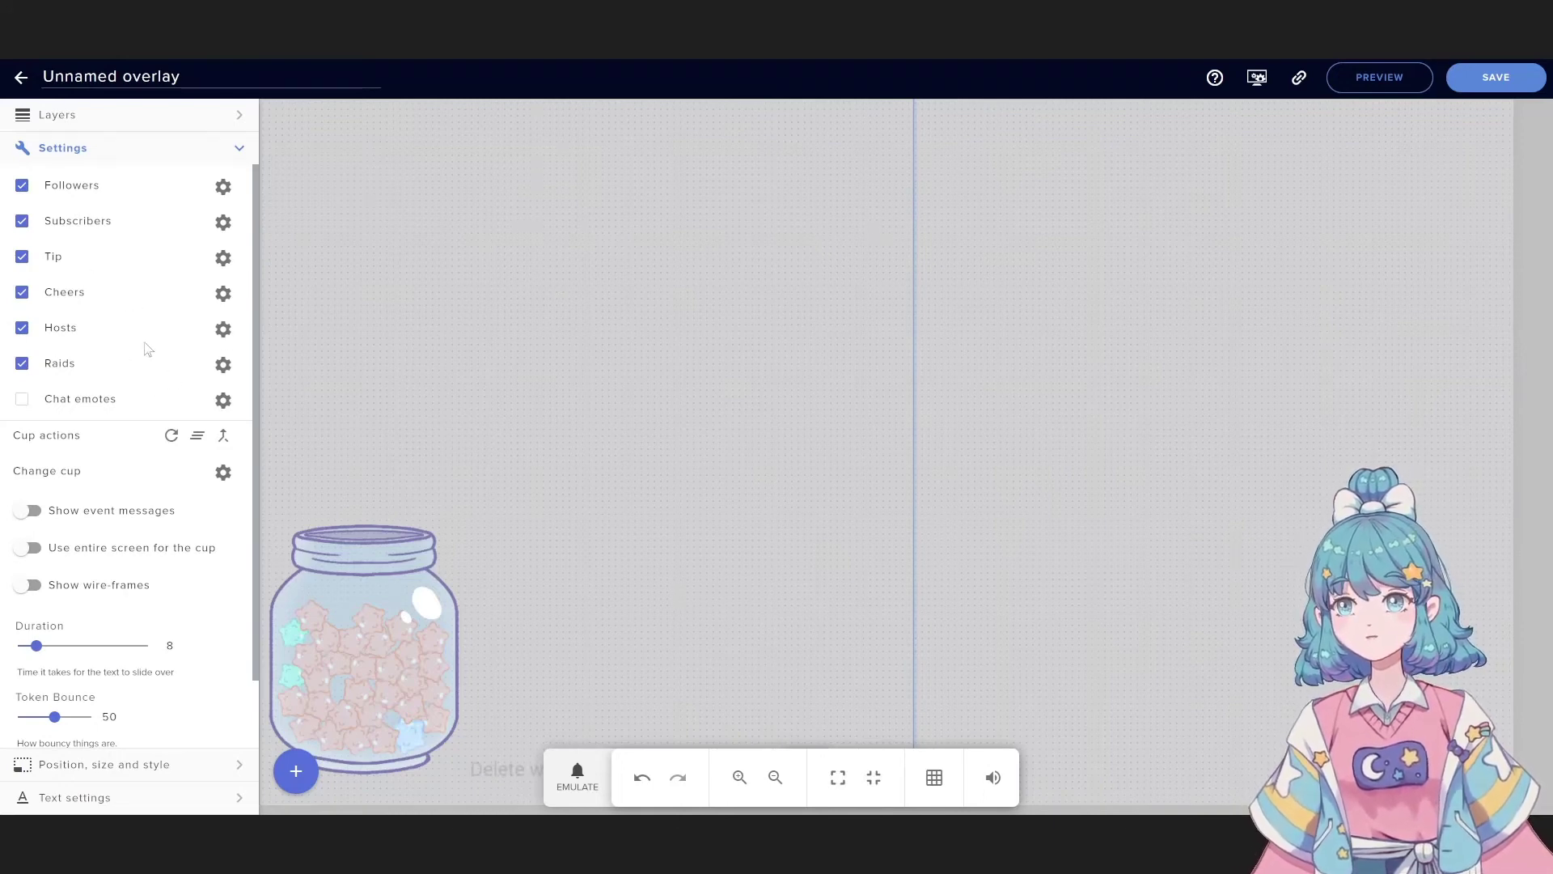
- In the tip alert settings, delete five of the tip variations
click(223, 257)
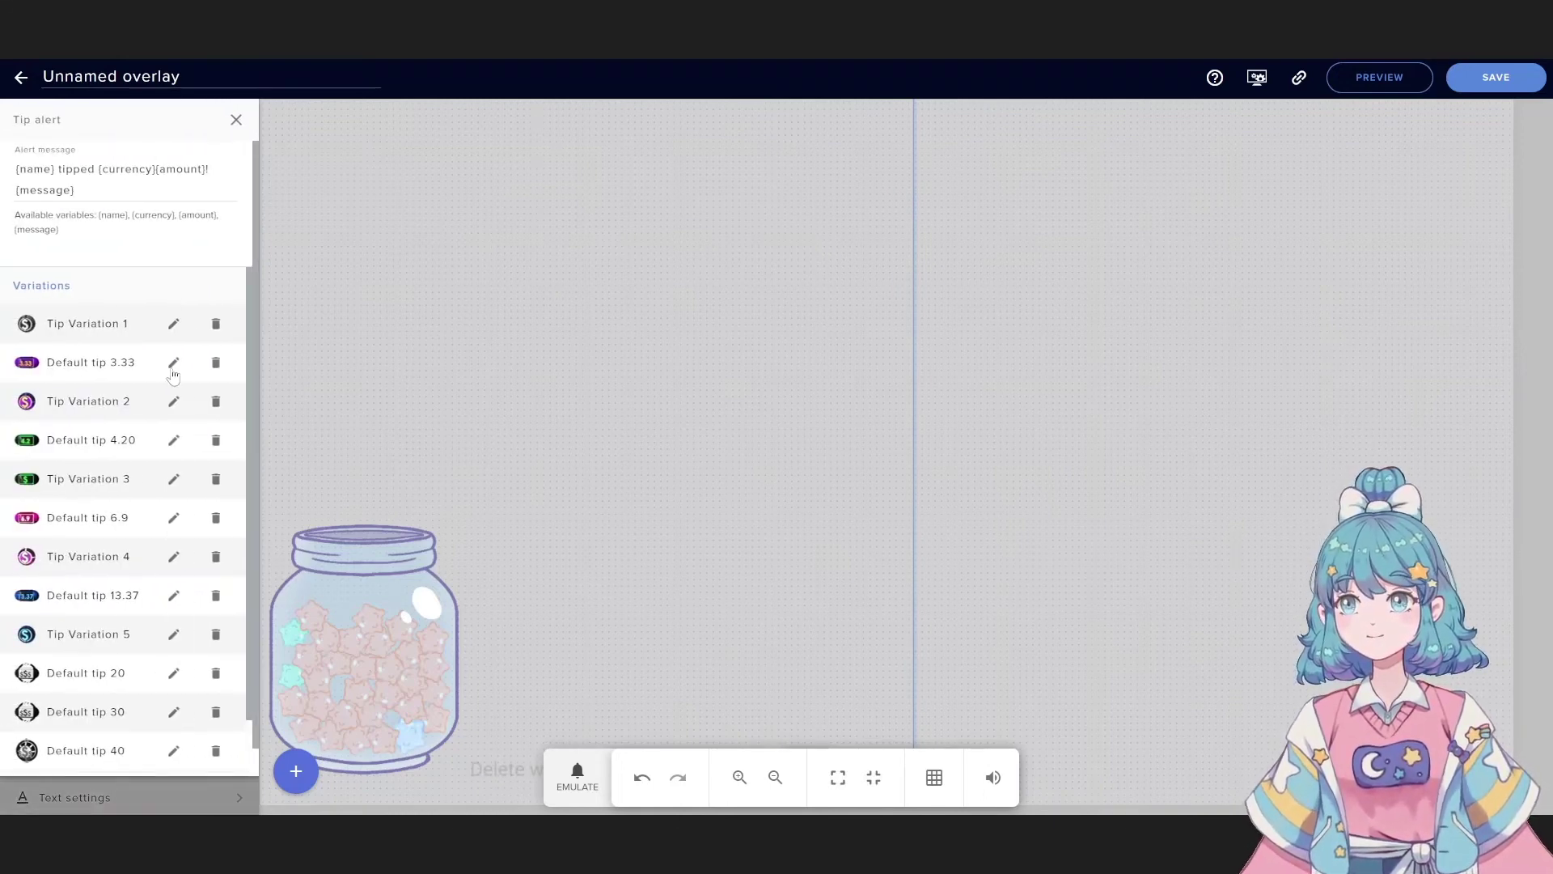
click(215, 362)
click(215, 362)
click(215, 362)
click(215, 362)
click(215, 363)
click(215, 362)
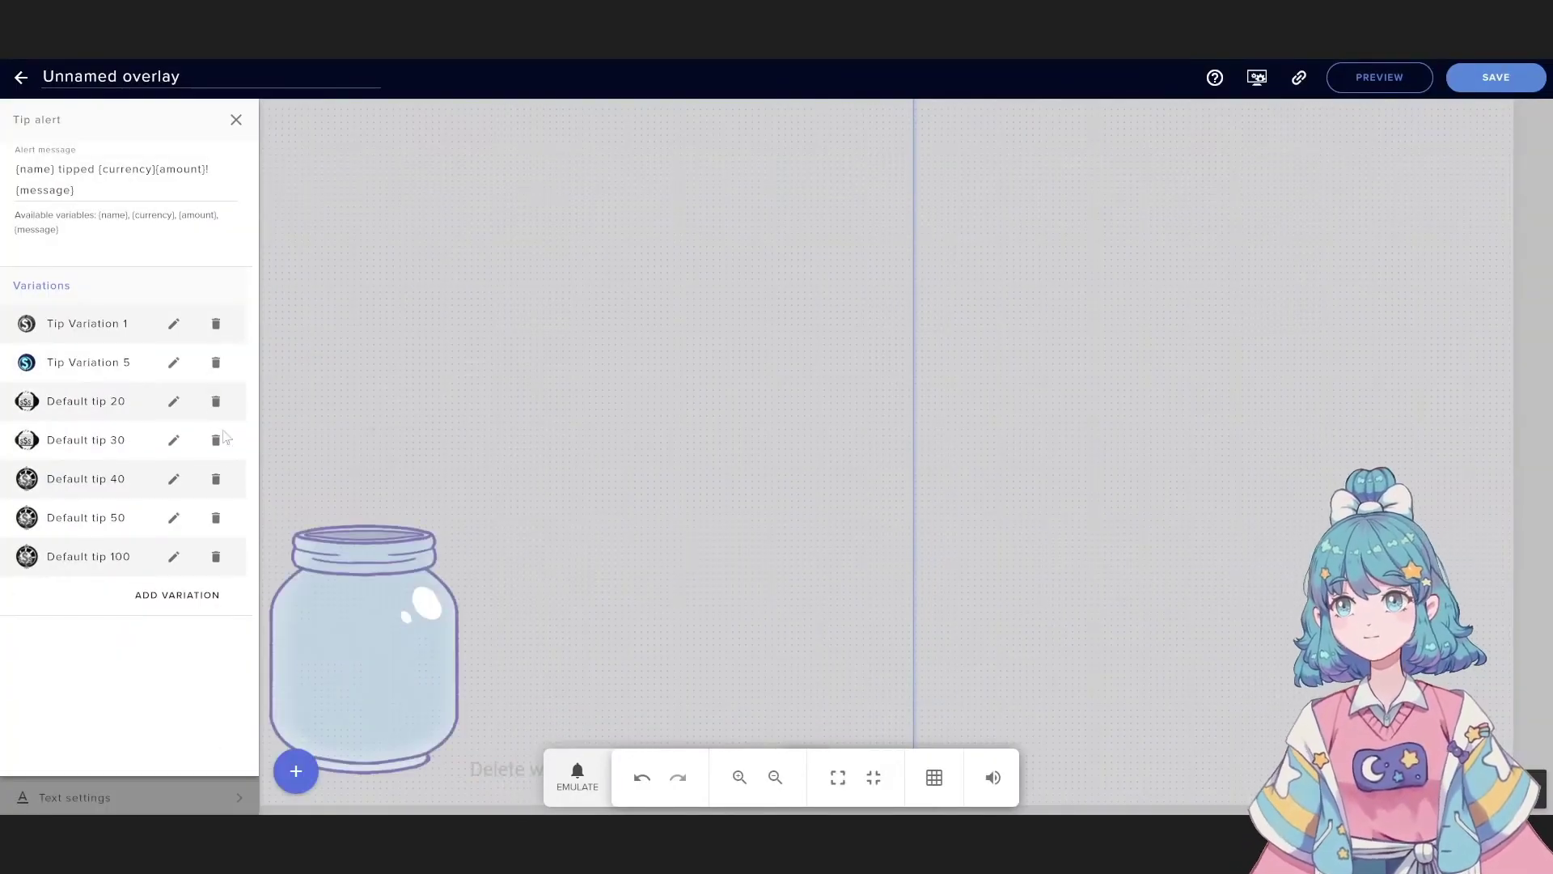
click(215, 440)
click(215, 440)
click(215, 440)
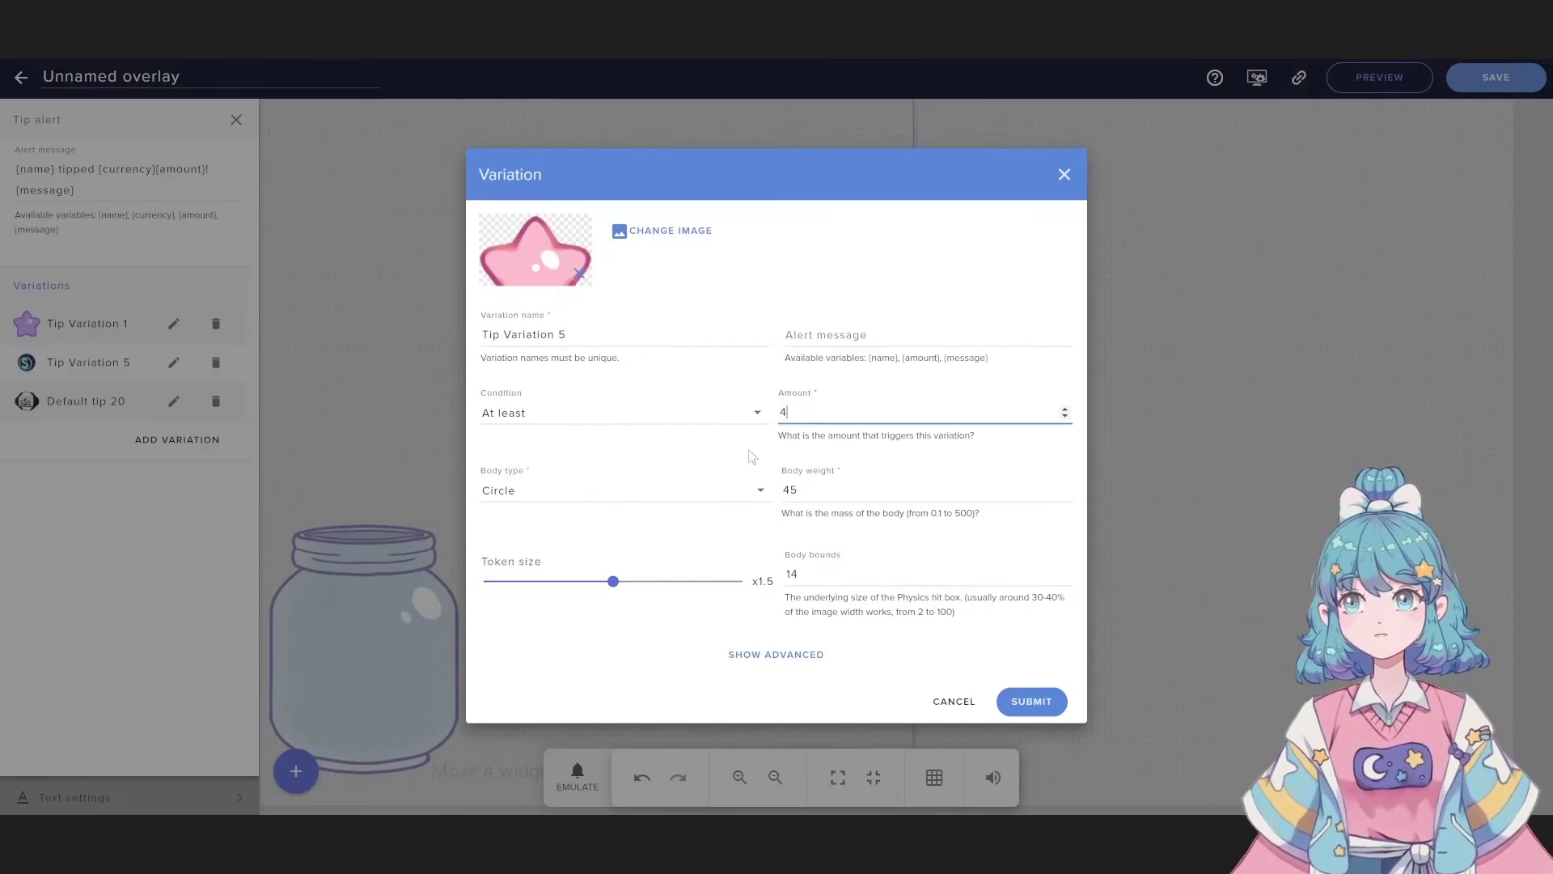
- Enlarge the token size and fill in its sprite-sheet frame width, height and count
drag(613, 580, 676, 580)
click(776, 653)
key(Tab)
key(Tab)
key(Tab)
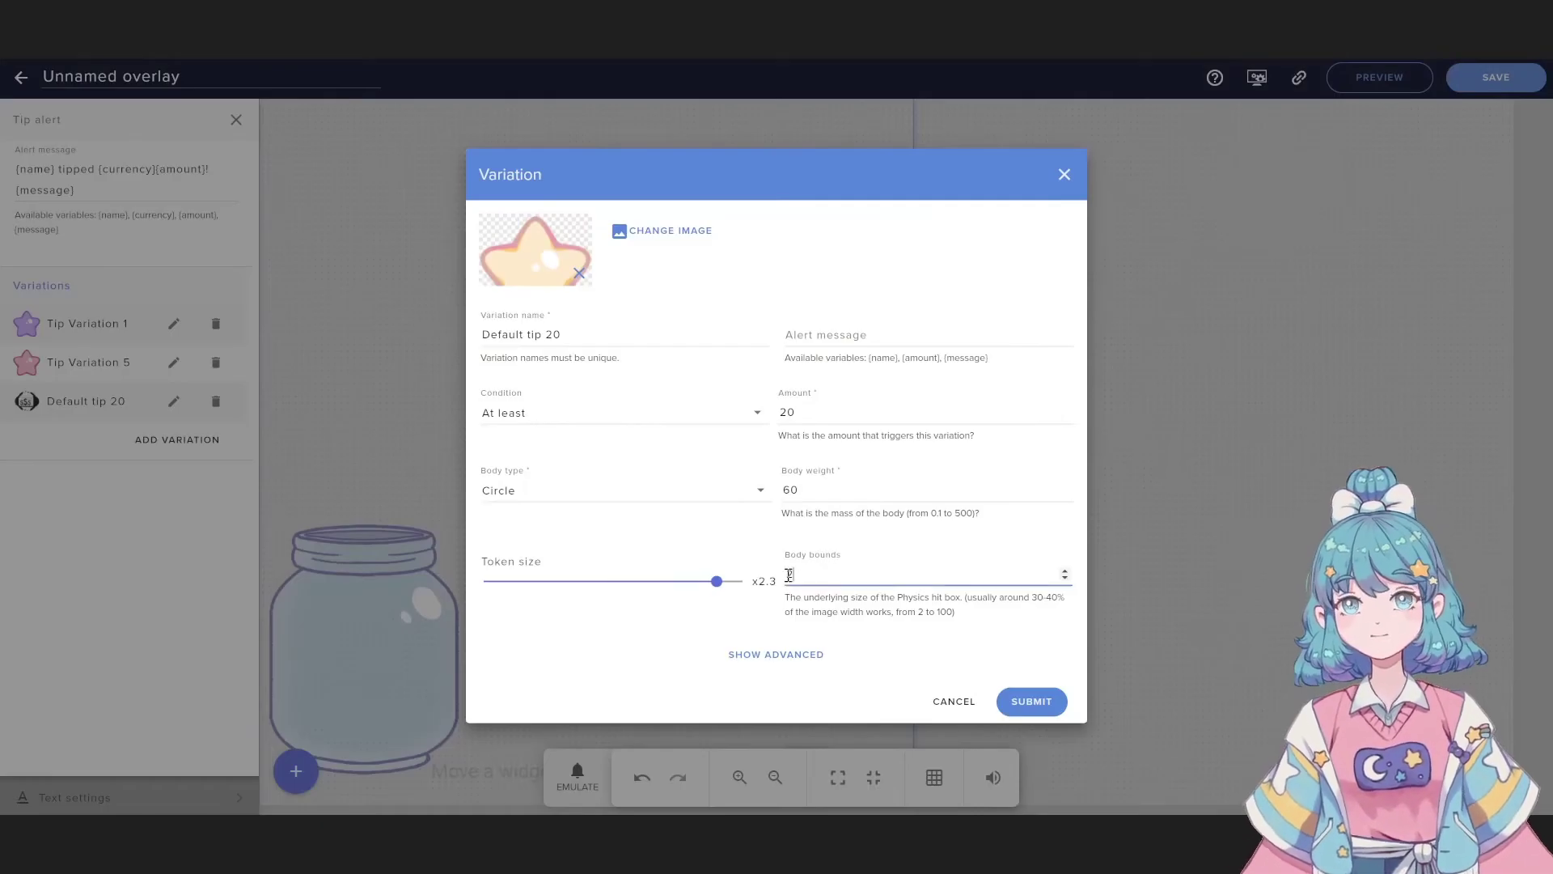
click(775, 654)
key(Tab)
key(Tab)
key(Tab)
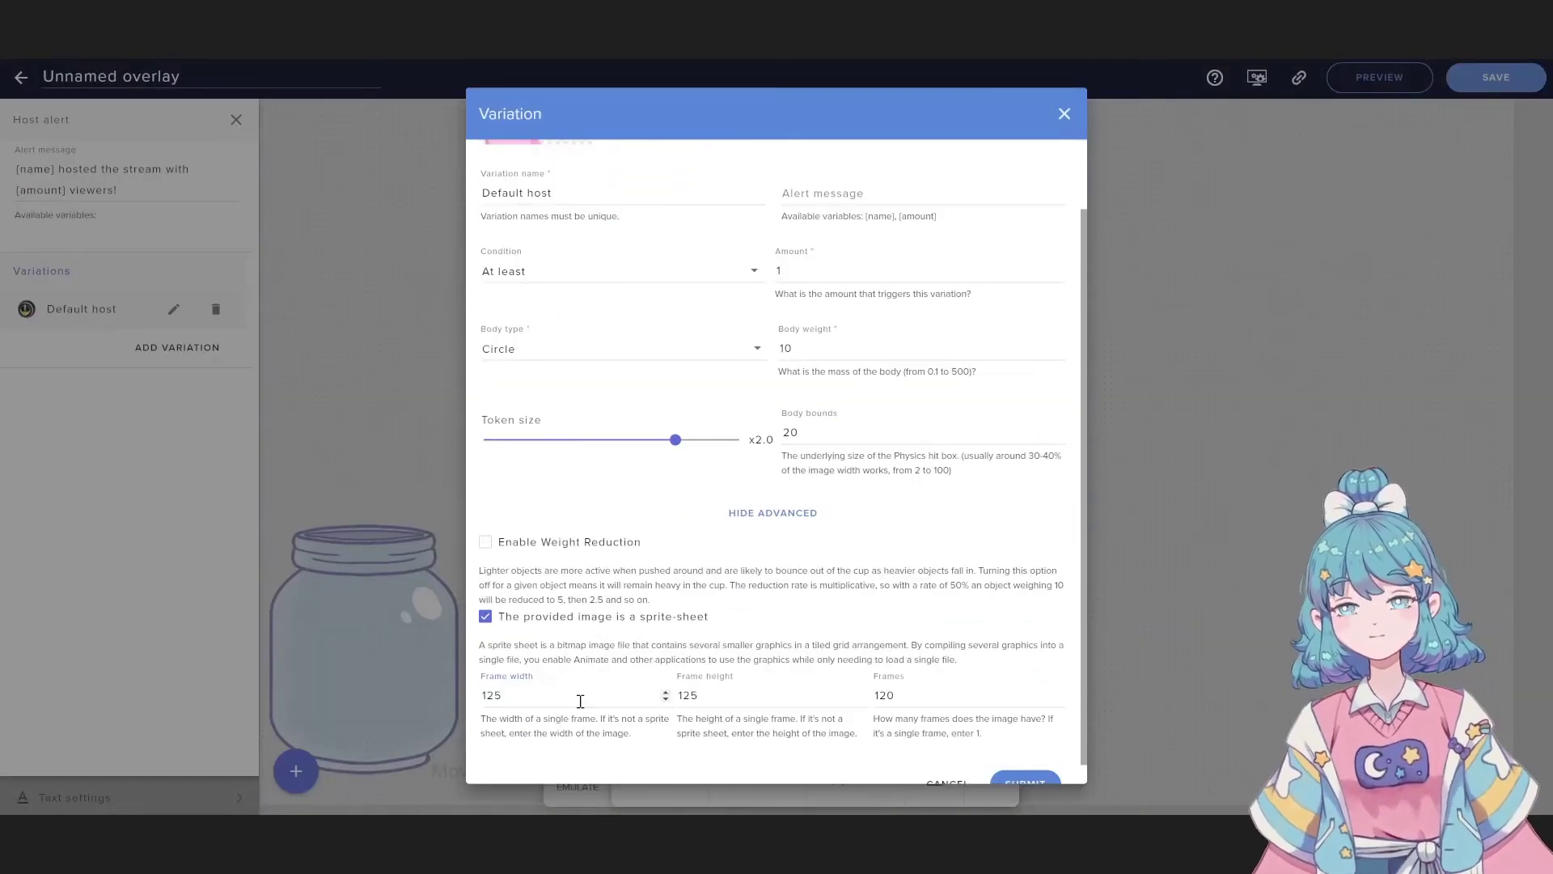
key(Tab)
key(Tab)
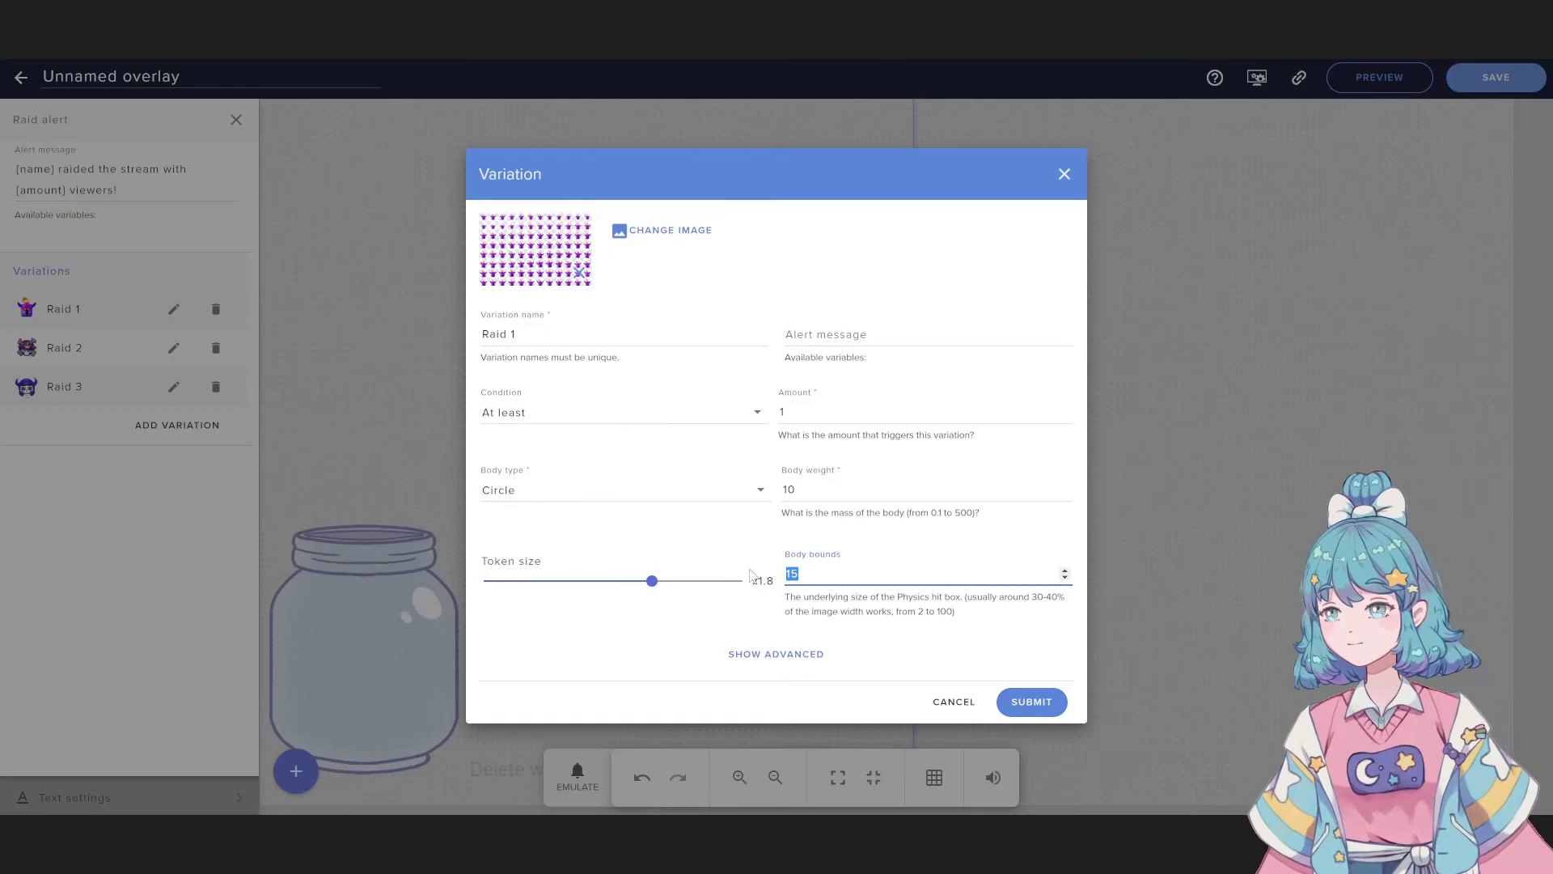
- Set the sprite-sheet frame fields for the Raid 1, Raid 2 and Raid 3 moon tokens
click(776, 654)
key(Tab)
key(Tab)
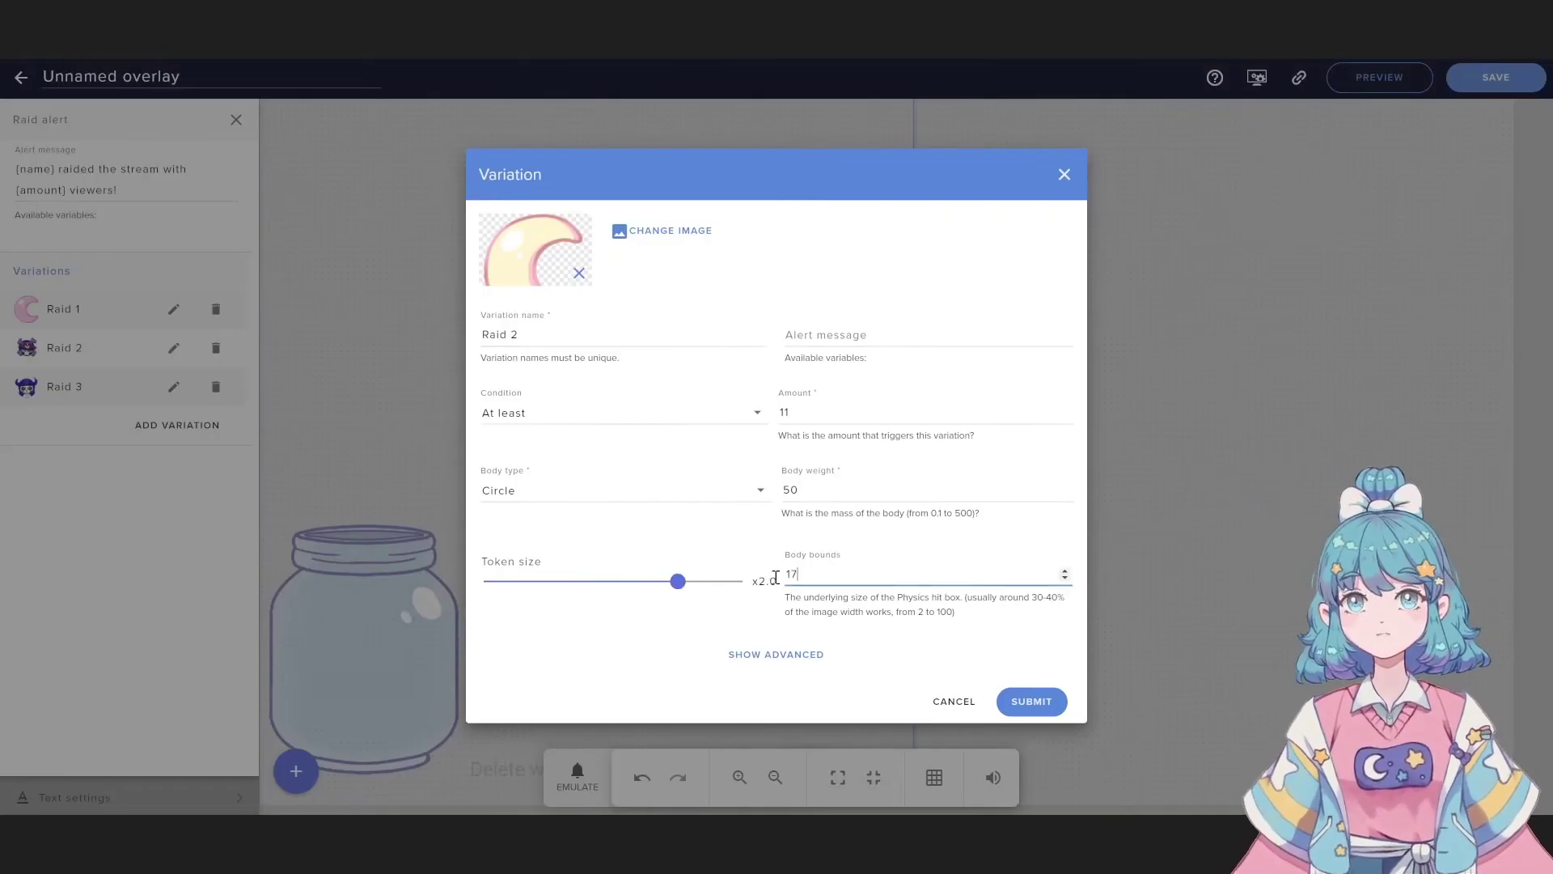
click(776, 654)
key(Tab)
key(Tab)
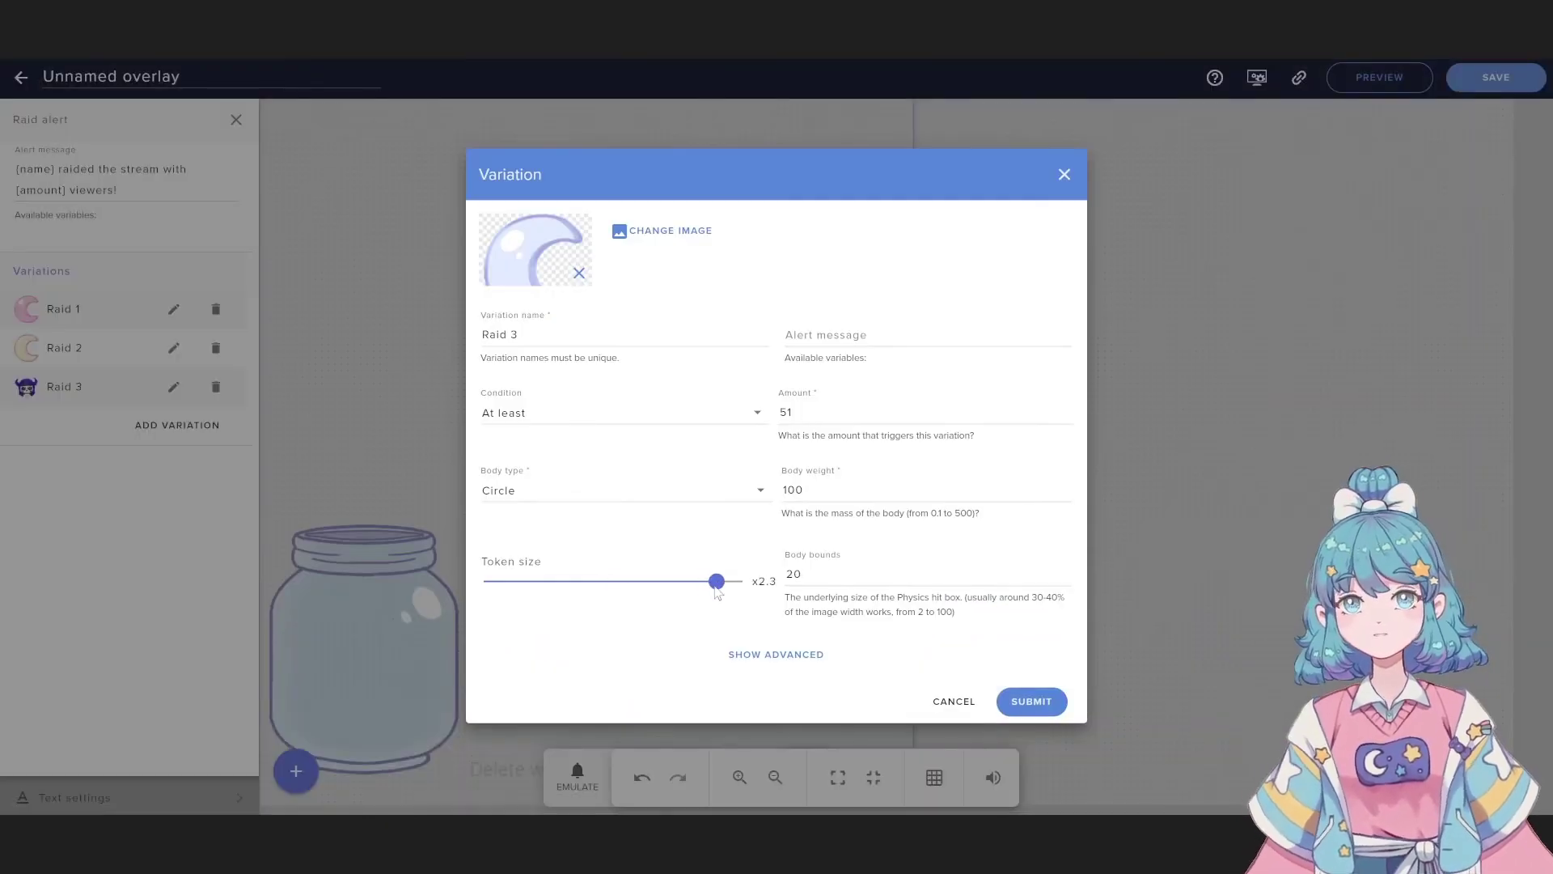
click(776, 654)
- Finish the Raid 3 moon token, then give cheer1 the purple star token
key(Tab)
key(Tab)
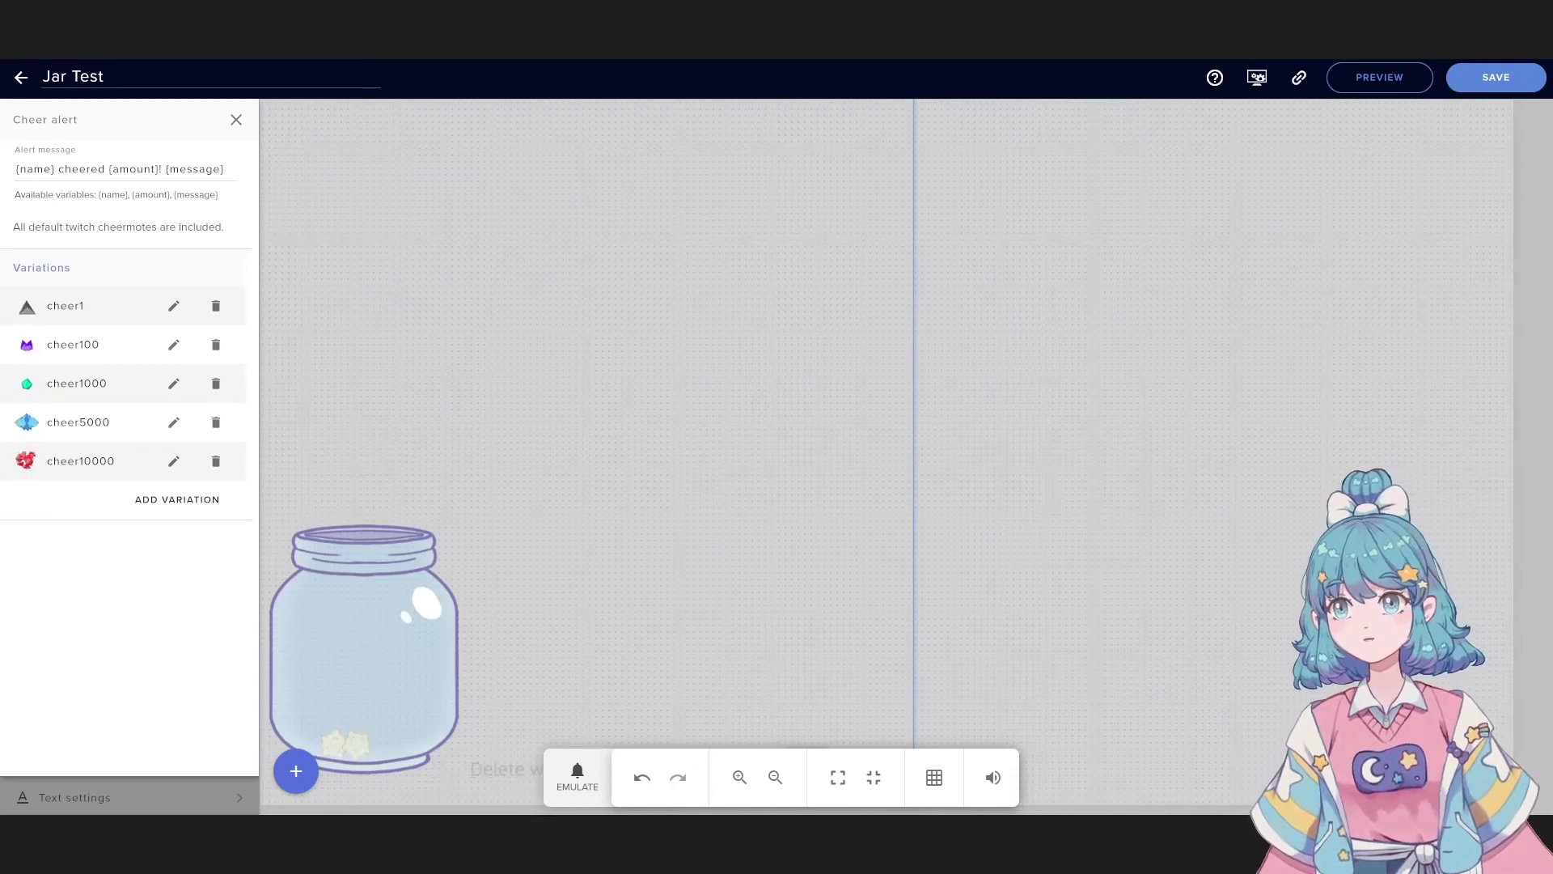
click(174, 309)
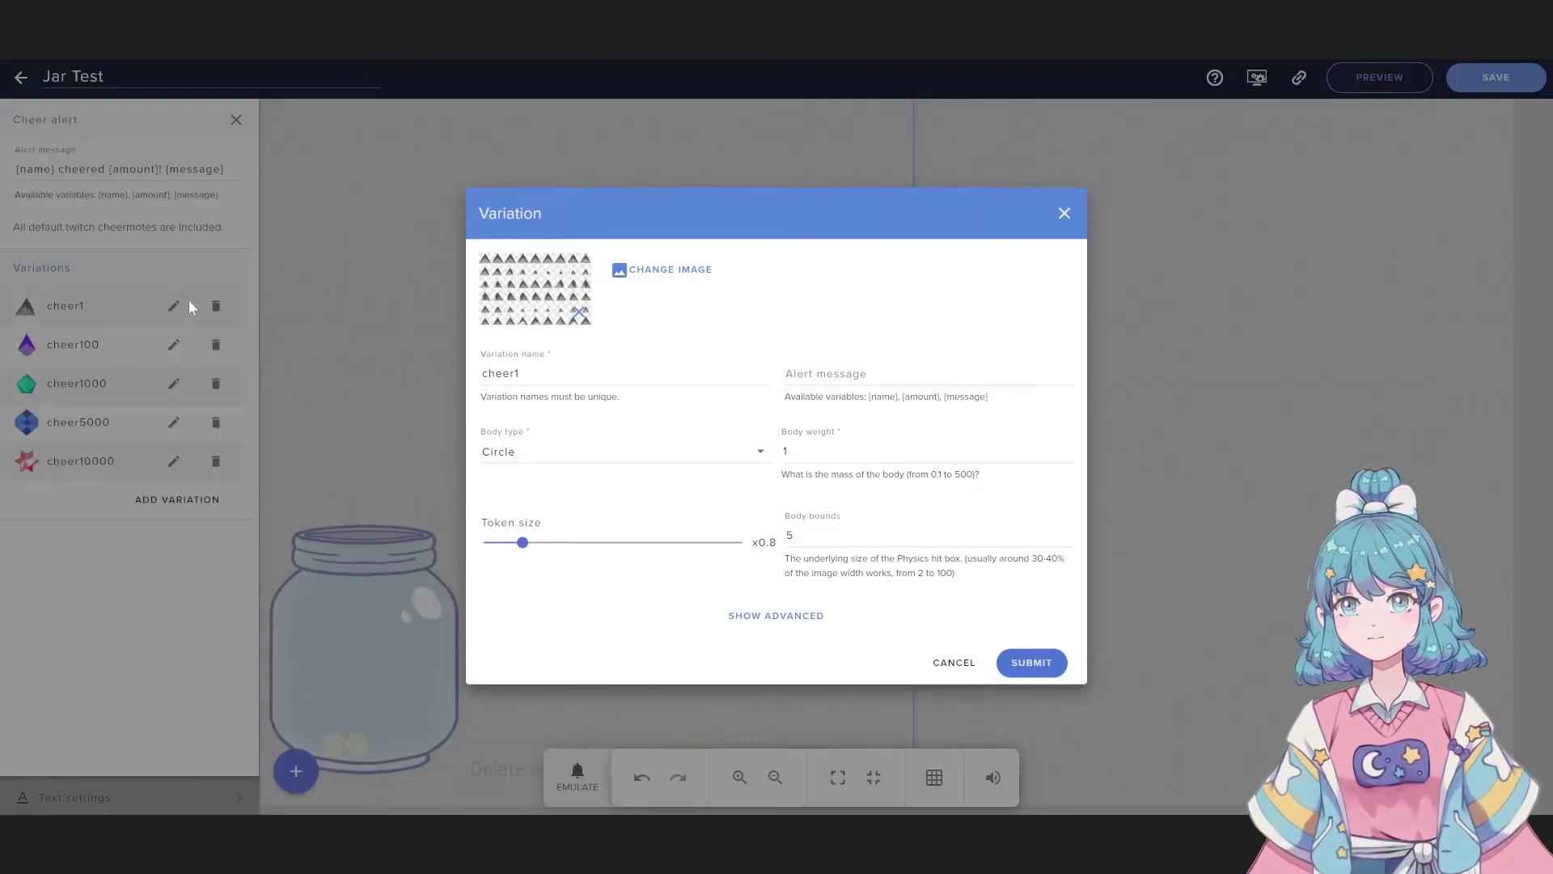
click(687, 270)
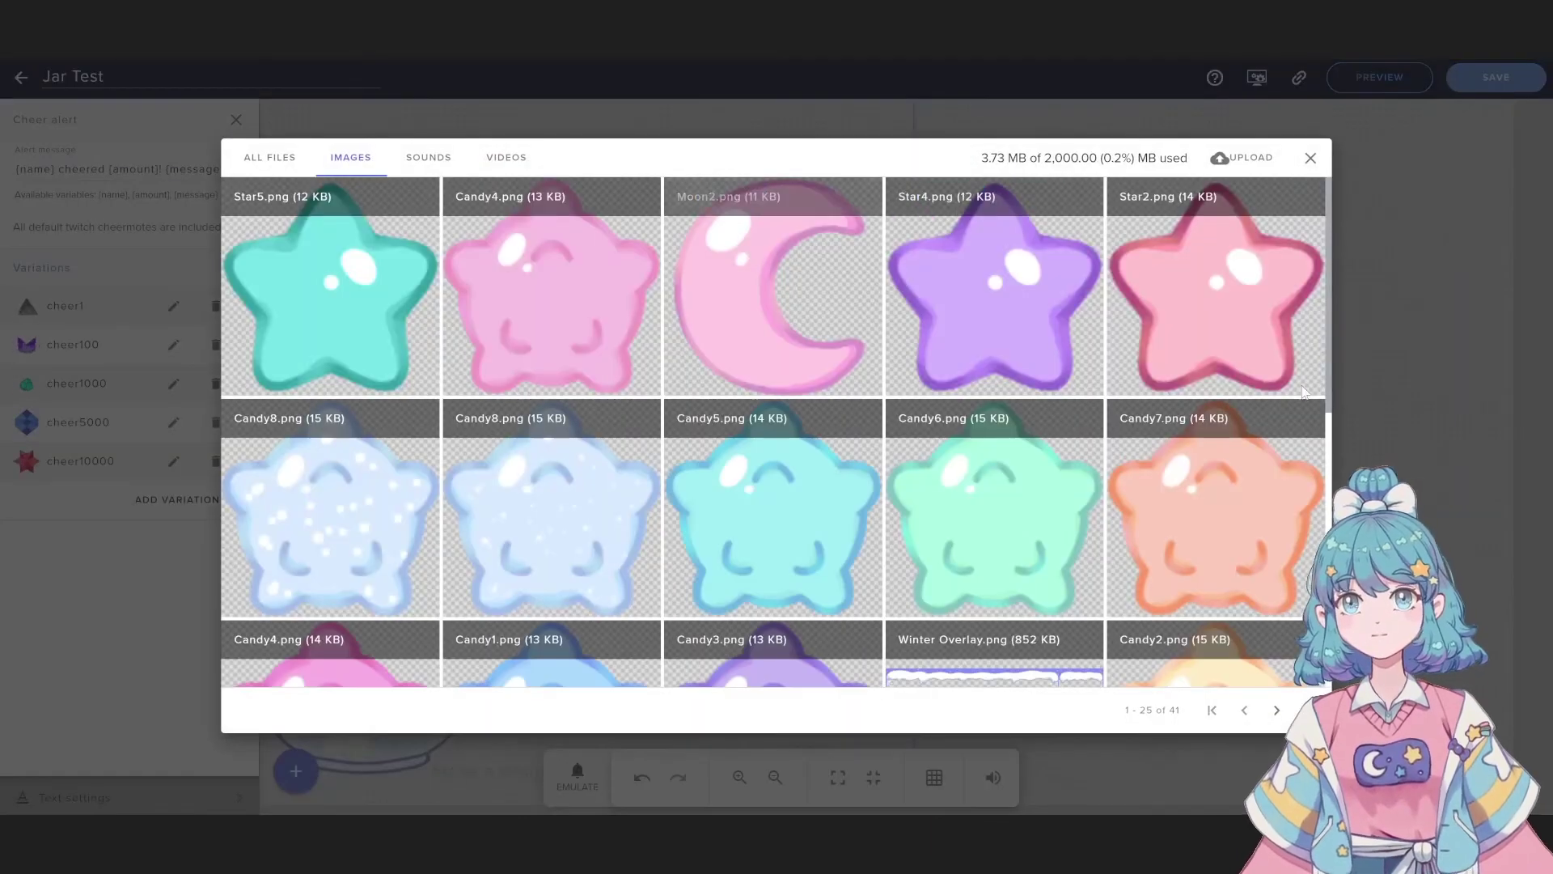
mouse_move(726, 215)
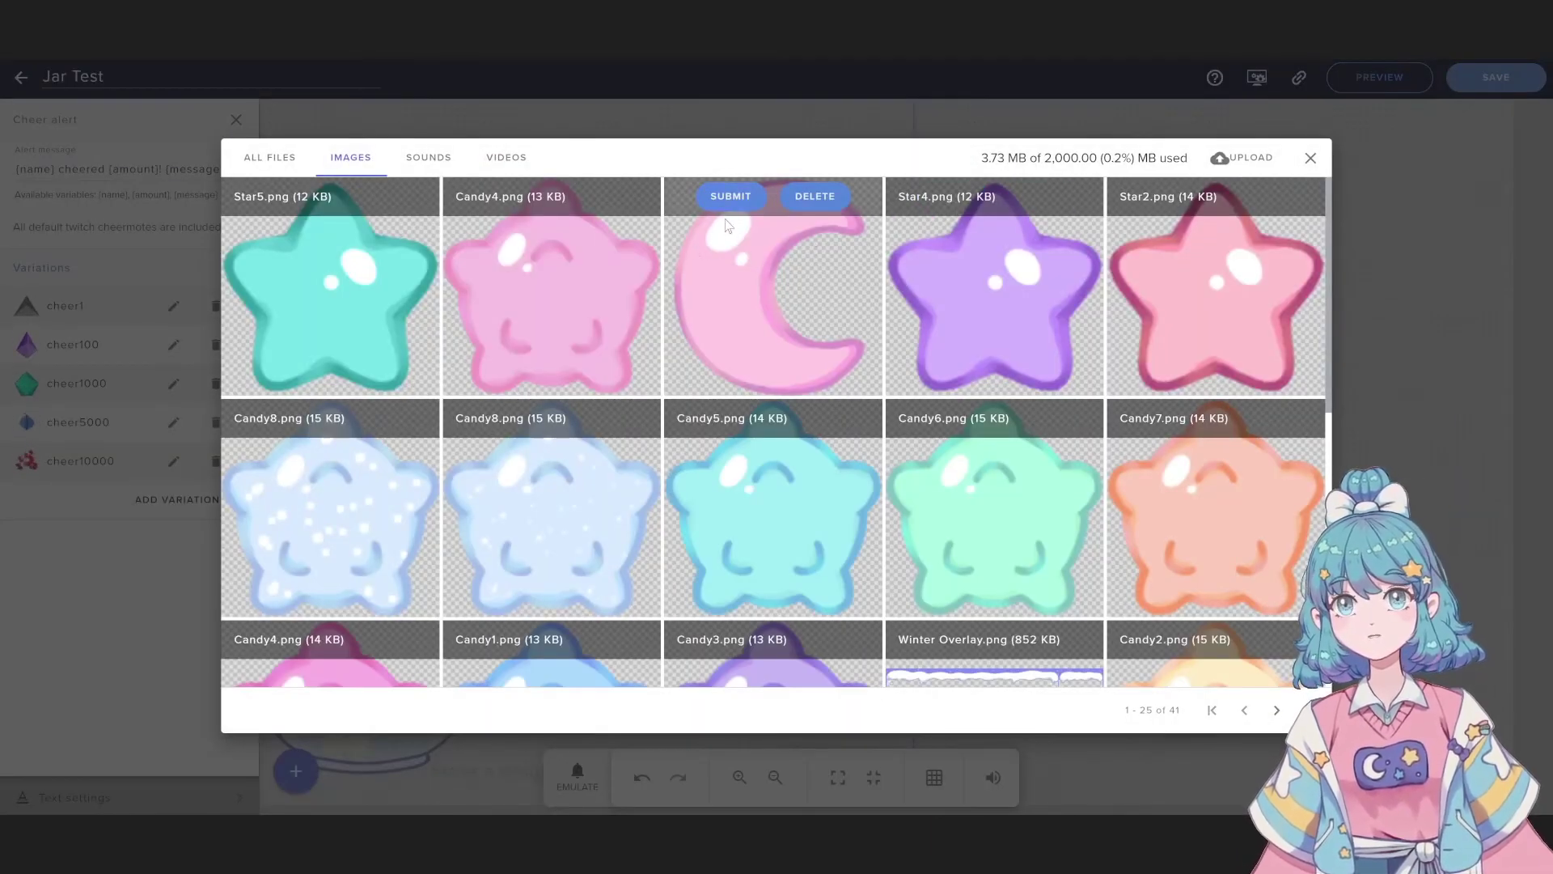
click(952, 199)
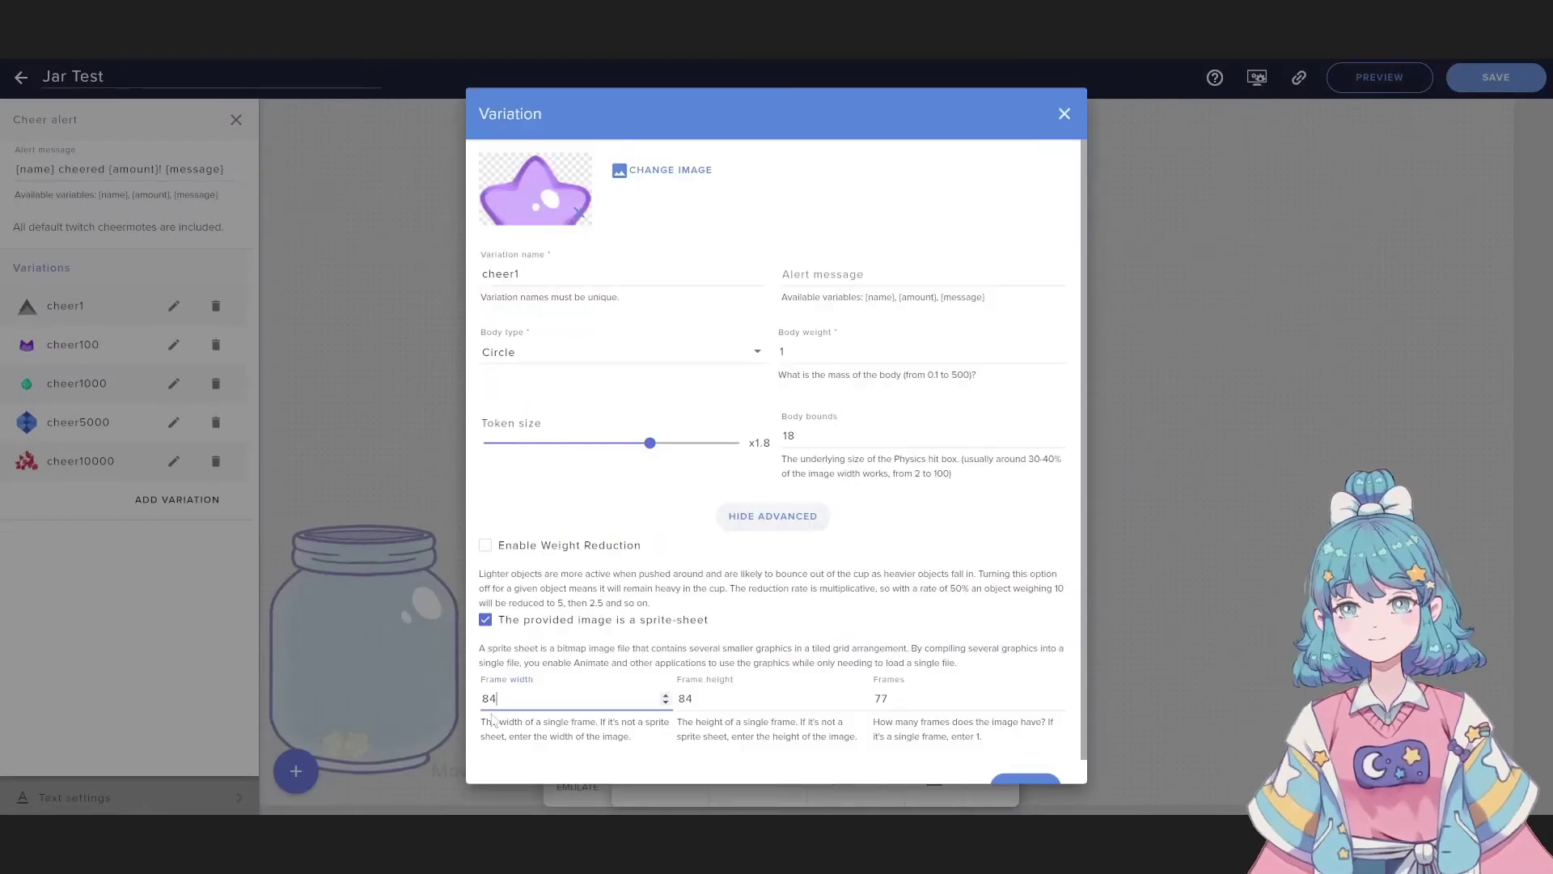
key(Tab)
key(Tab)
key(Return)
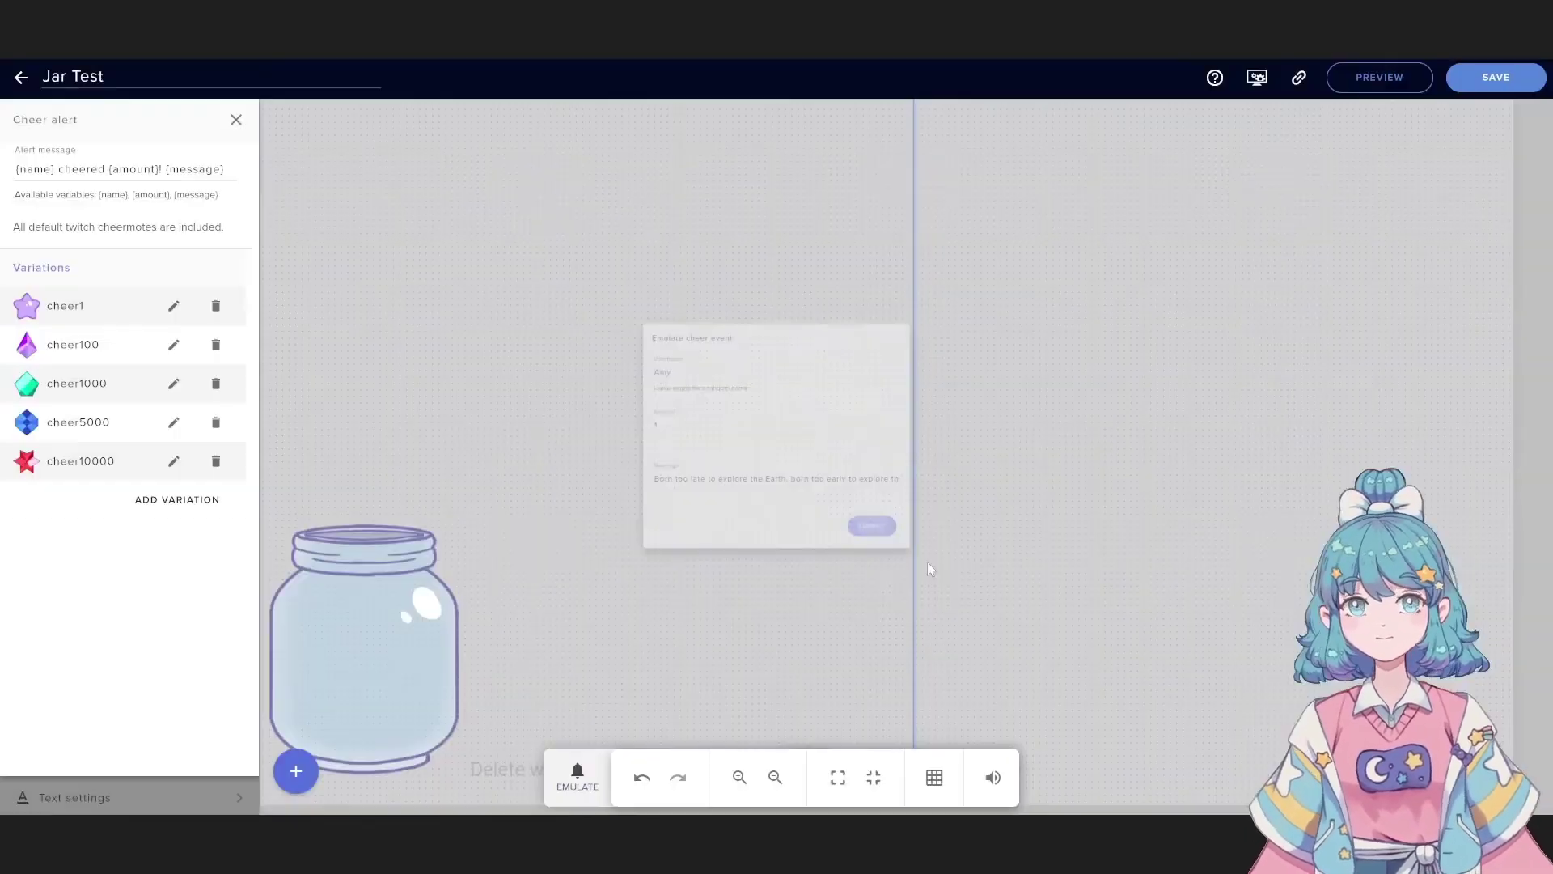
- Give the cheer100 variation the pink star token
click(173, 346)
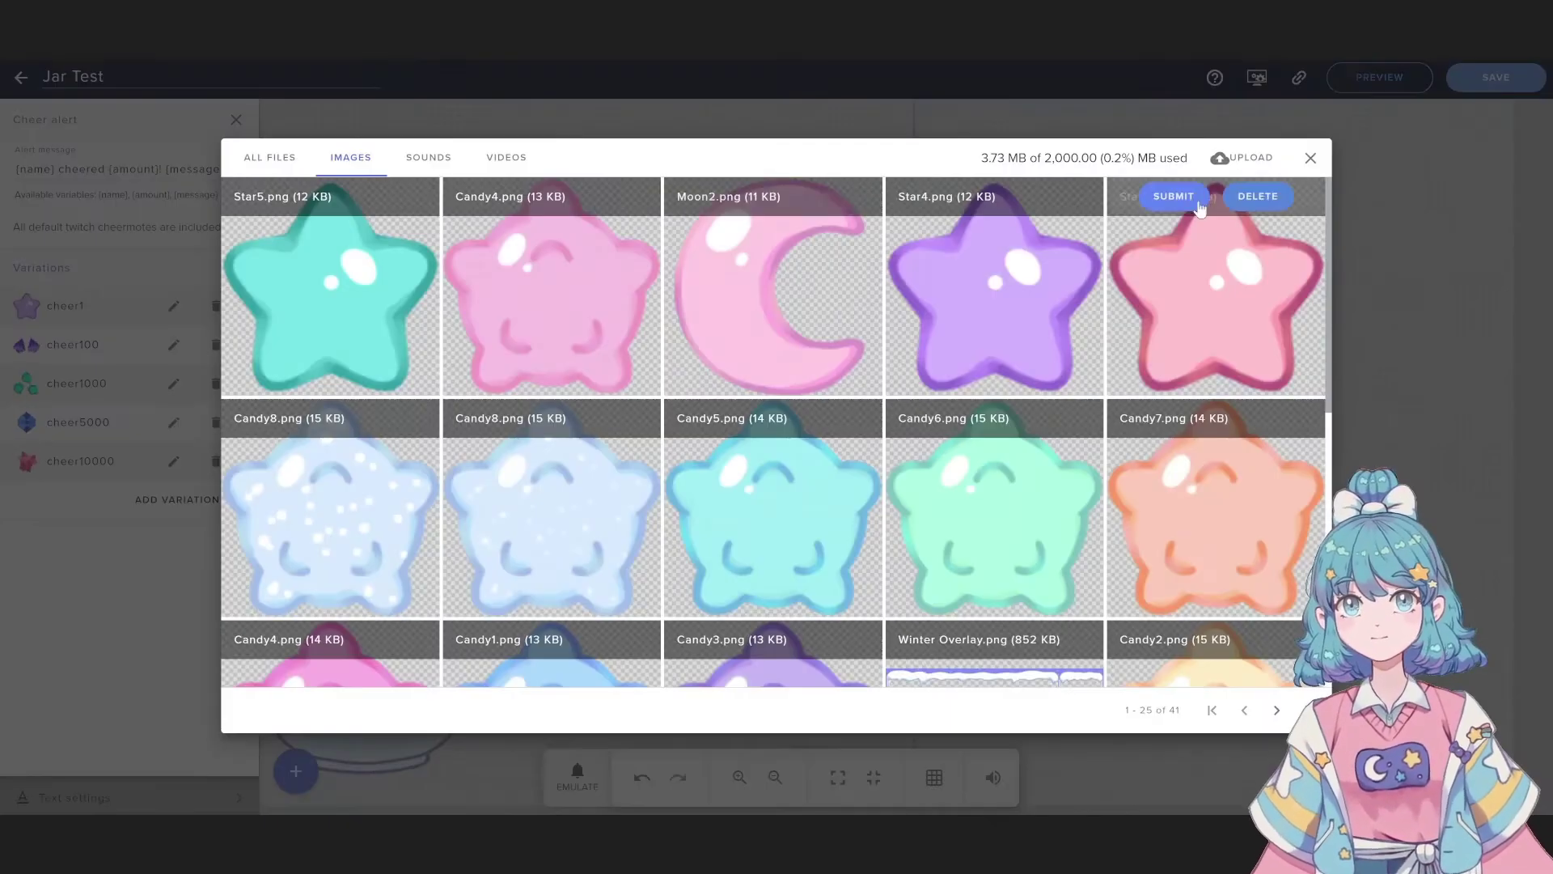
click(1172, 194)
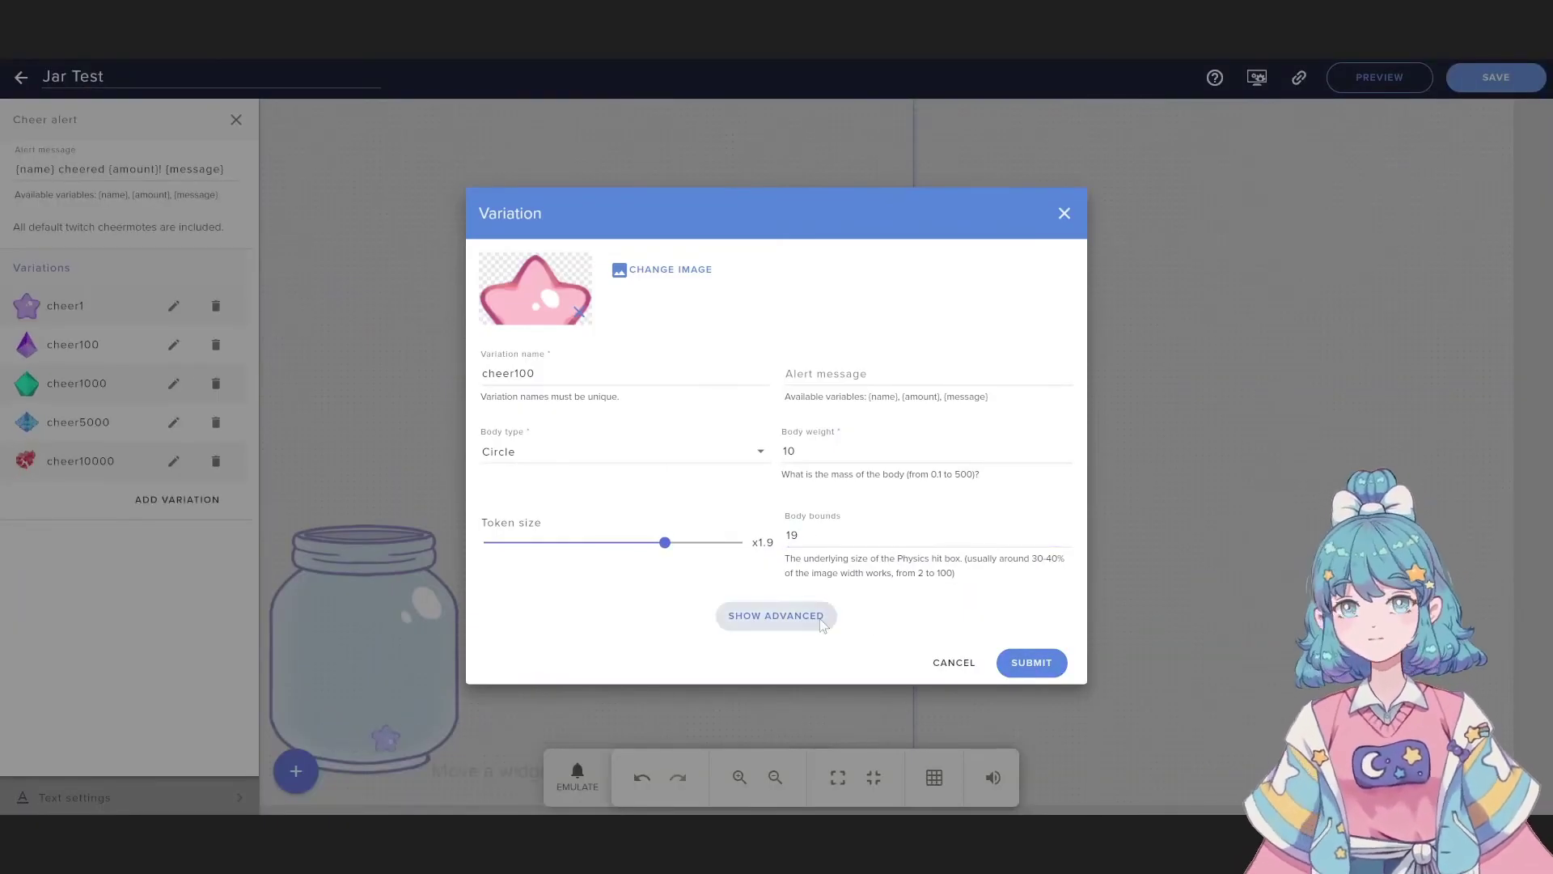
click(776, 613)
key(Tab)
key(Tab)
key(Return)
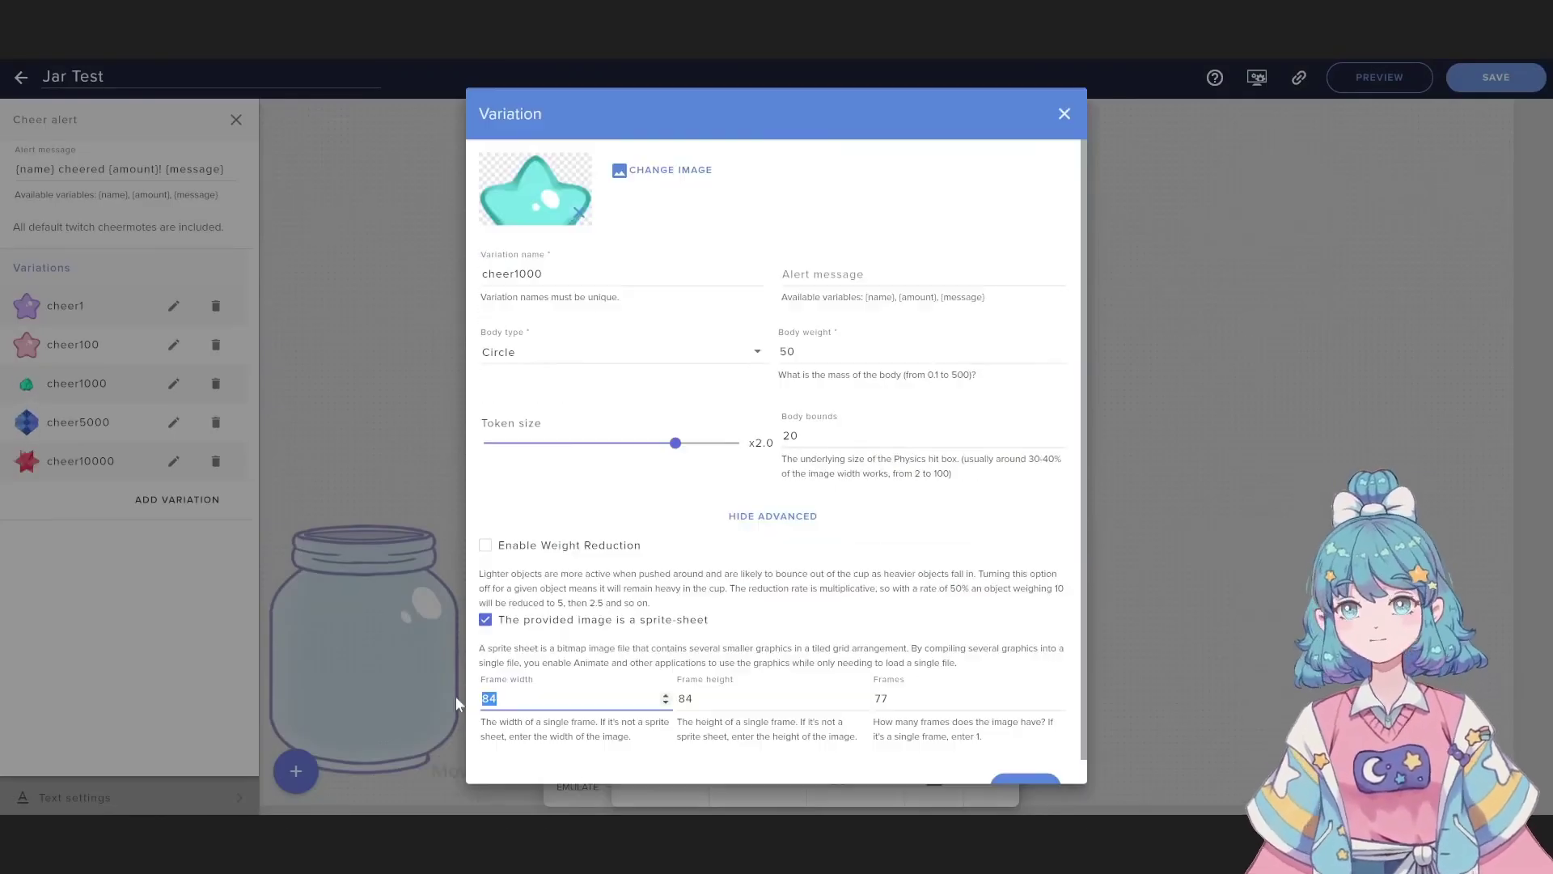
- Give the cheer5000 variation a new candy star token
text(500)
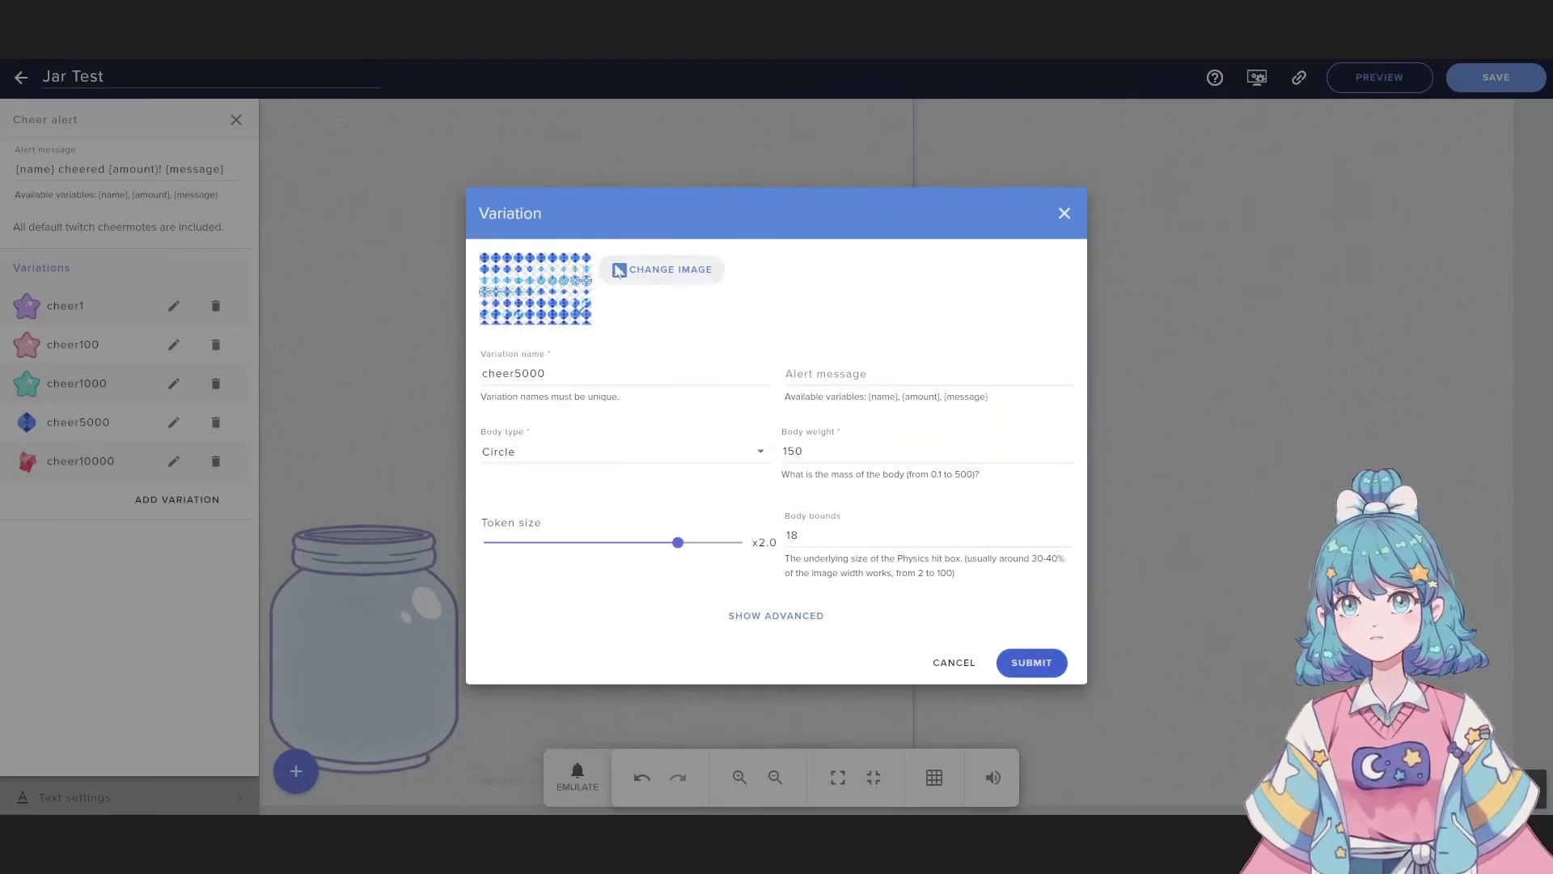
click(619, 271)
click(1016, 502)
click(777, 616)
key(Return)
key(Return)
- Give cheer10000 the pale blue star token, dismissing the default cheer token warning
click(173, 461)
click(662, 269)
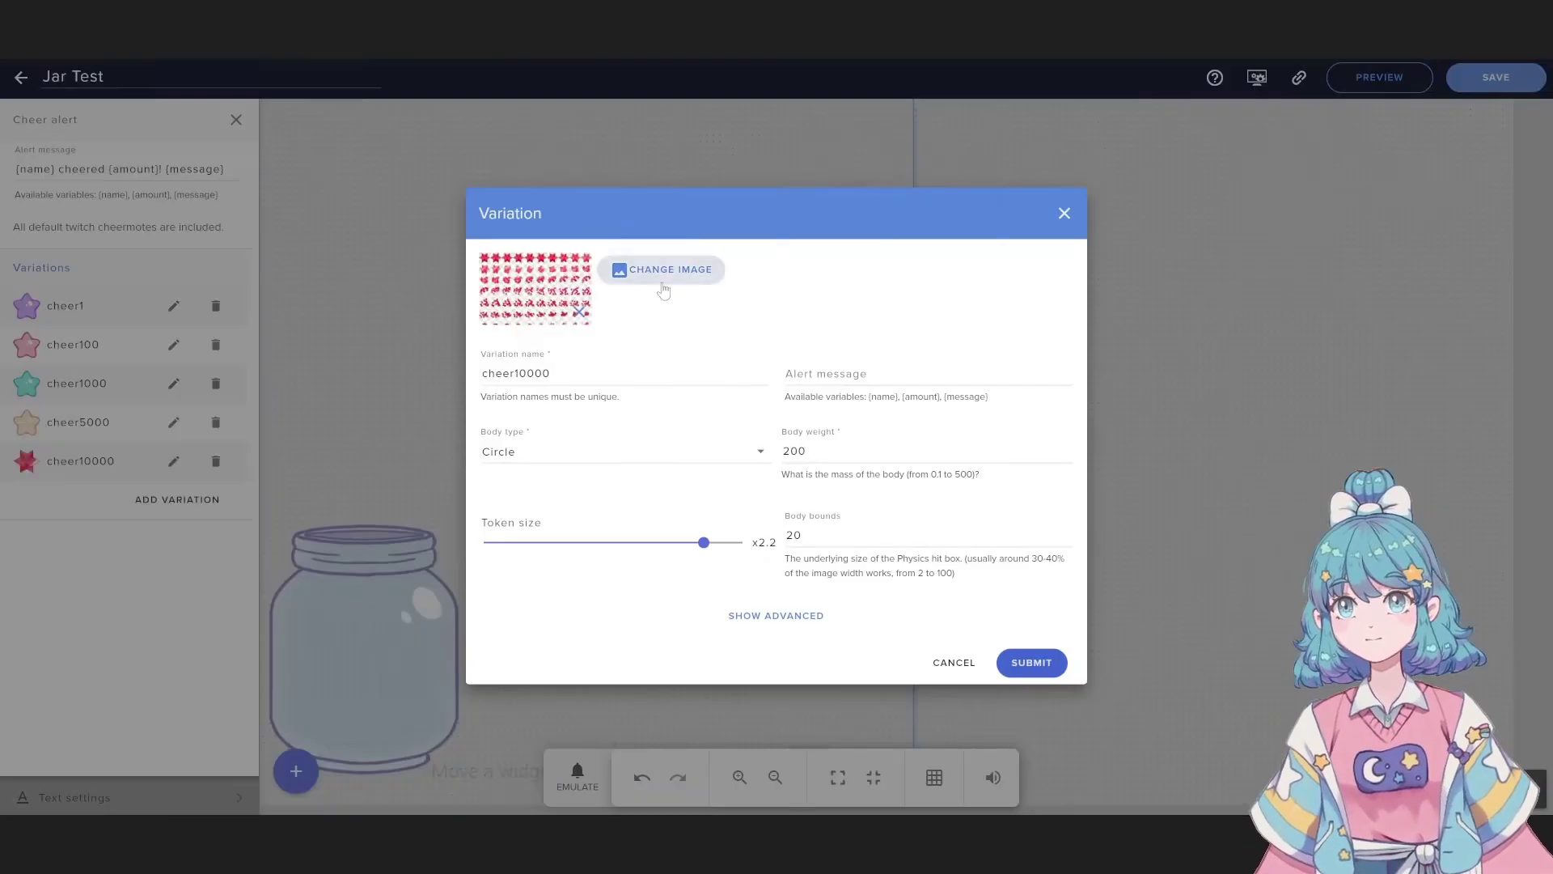
click(662, 269)
click(1193, 380)
click(776, 615)
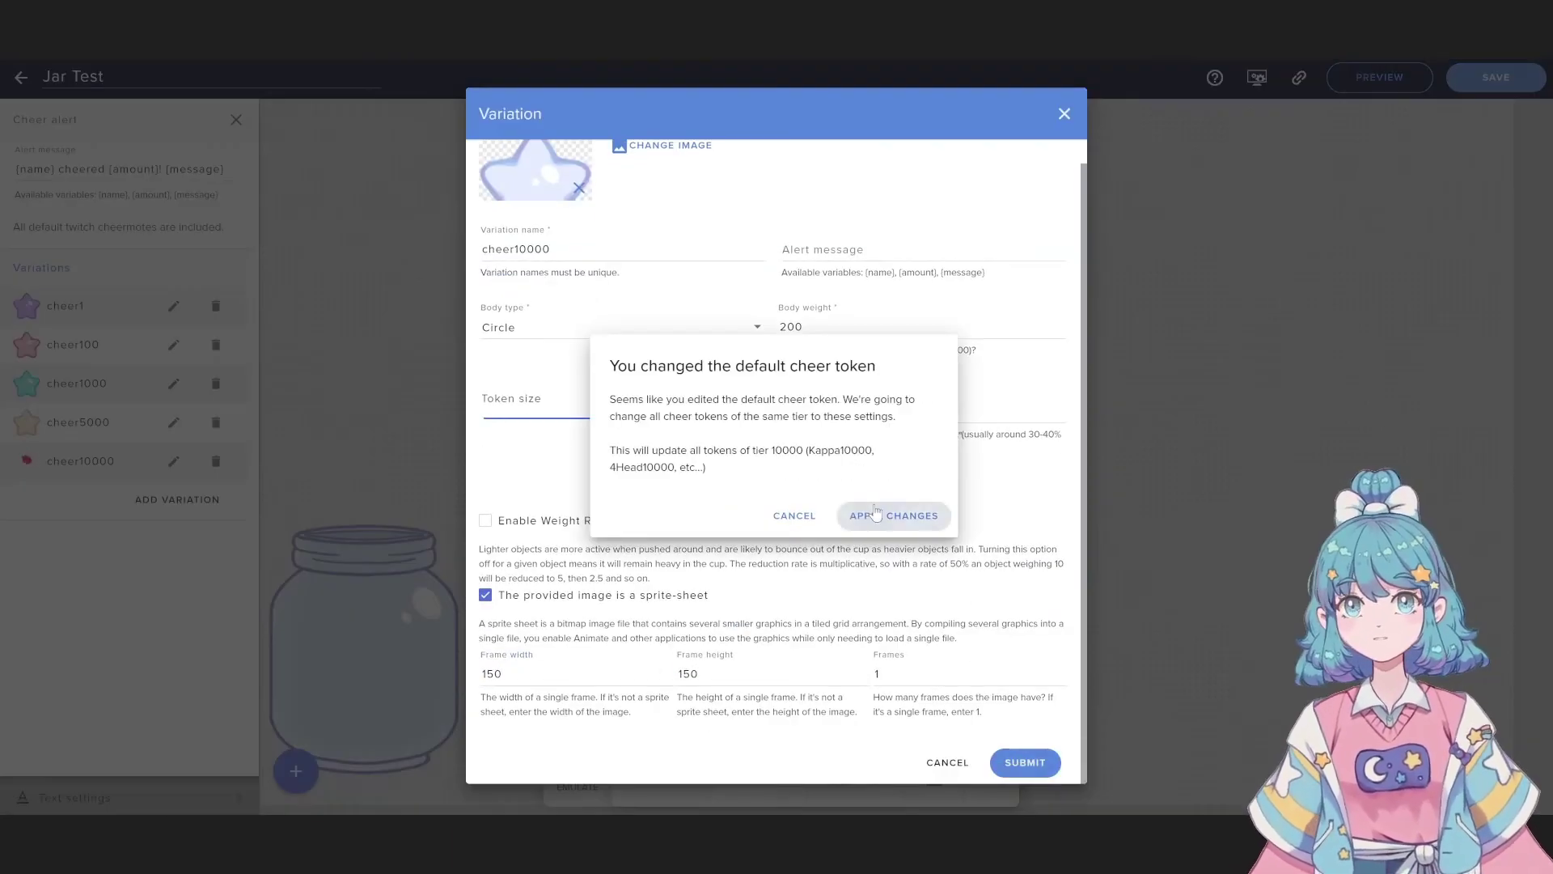
click(890, 513)
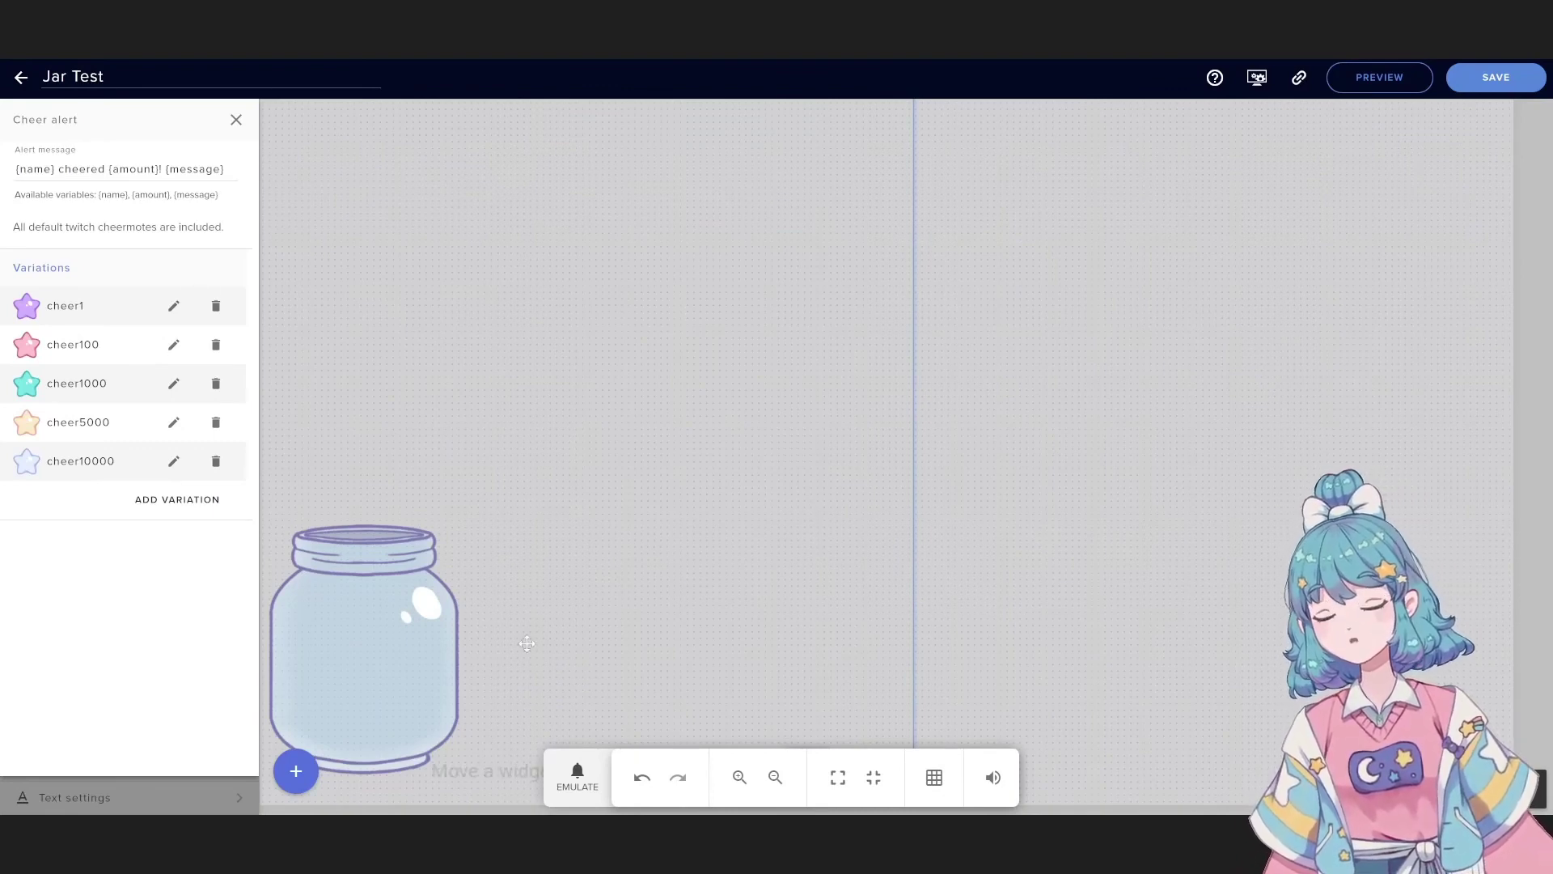
- Emulate a custom cheer of 100 bits so a candy star drops into the jar
click(603, 801)
mouse_move(680, 564)
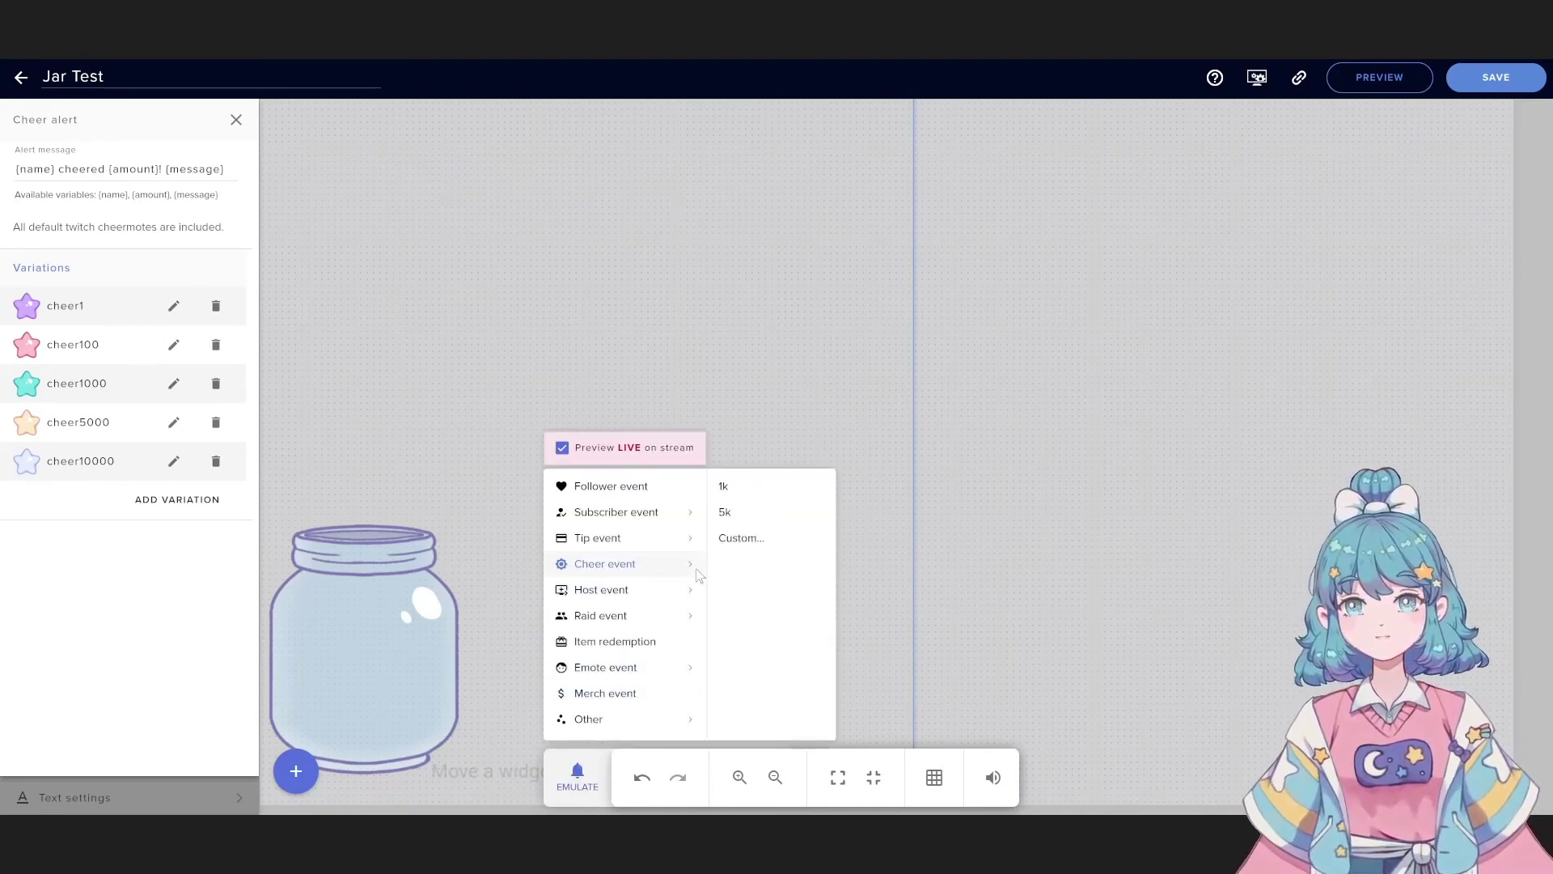
click(734, 551)
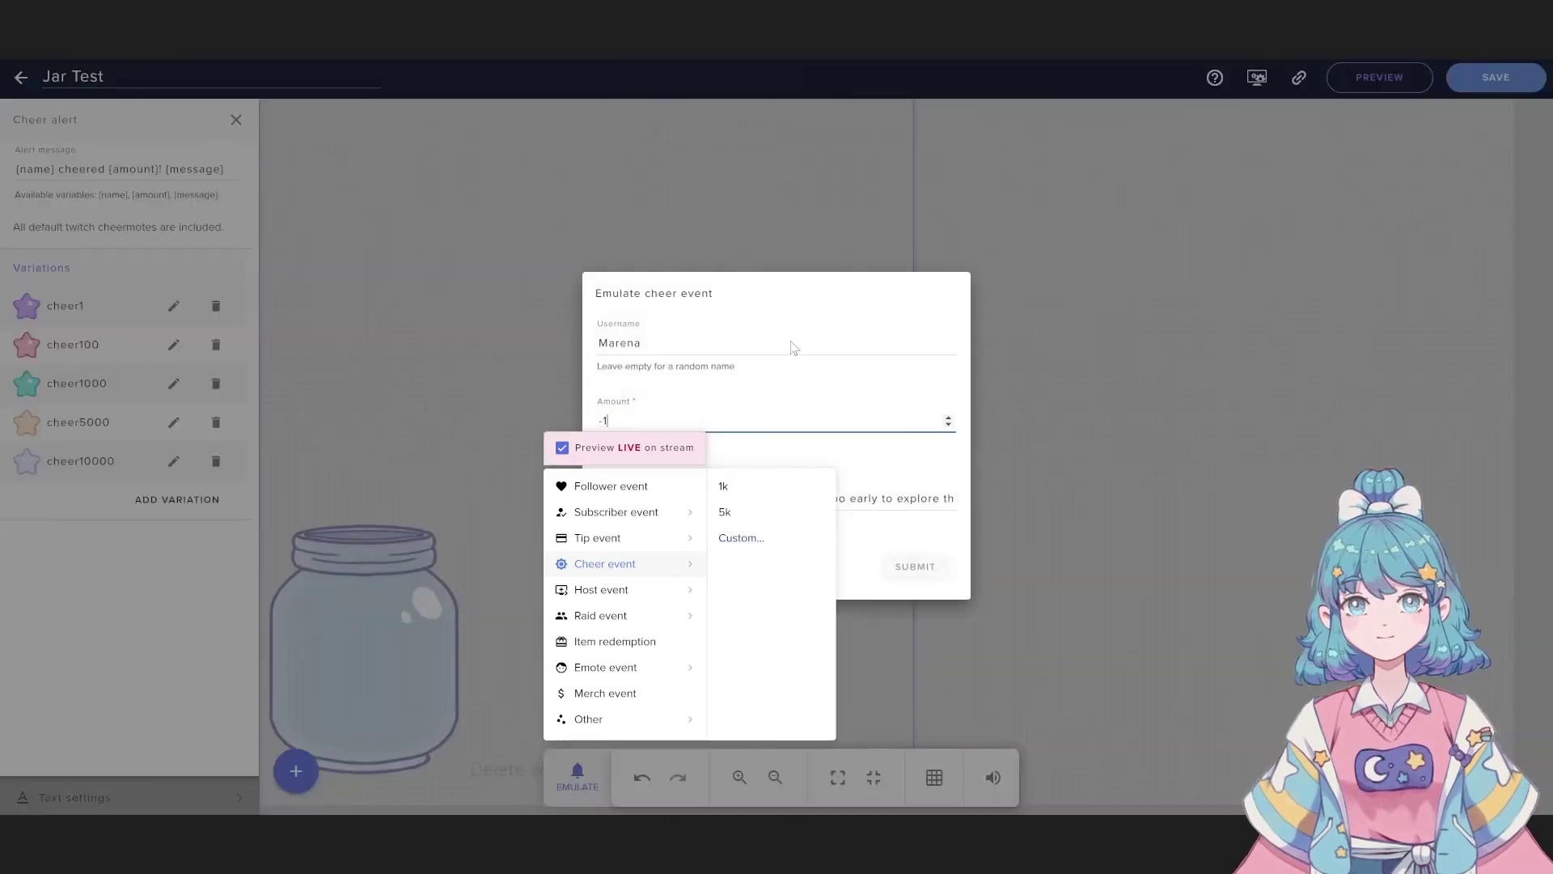
drag(633, 418, 591, 420)
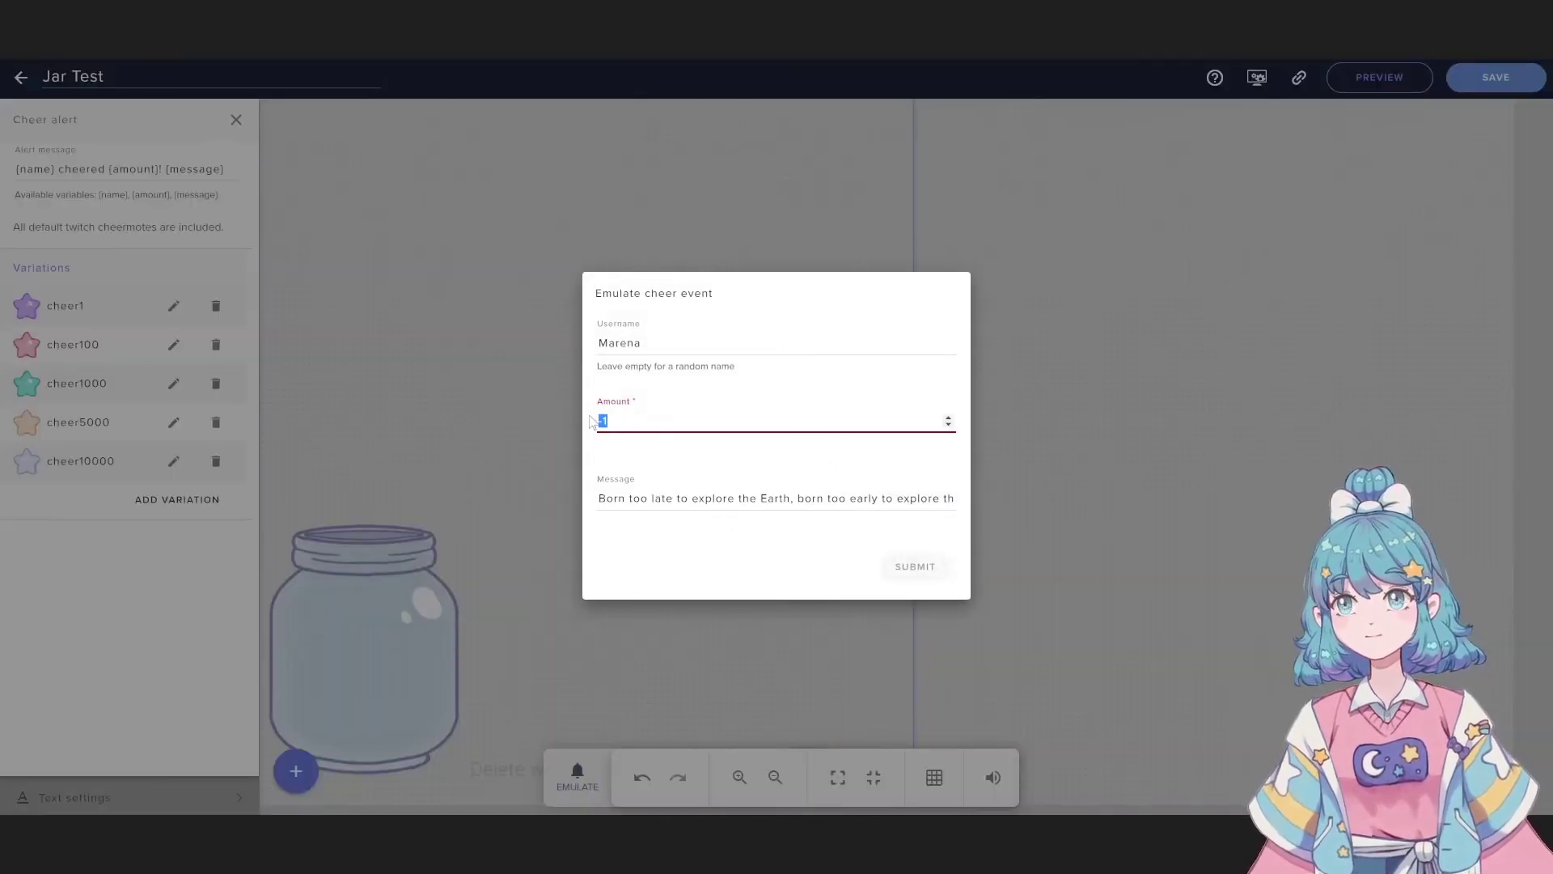
text(1)
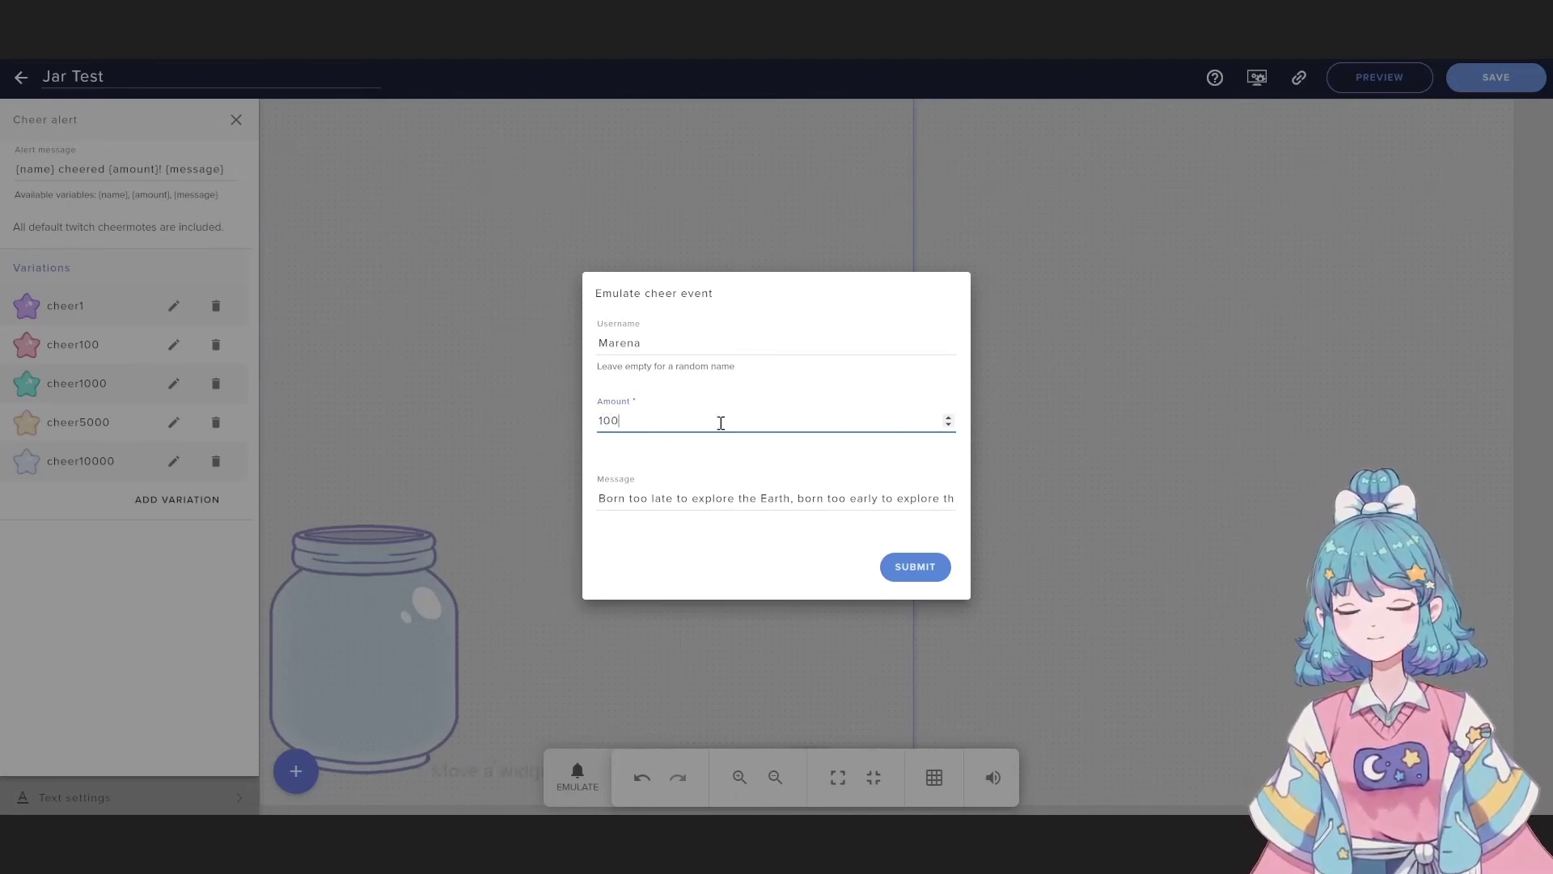
click(931, 568)
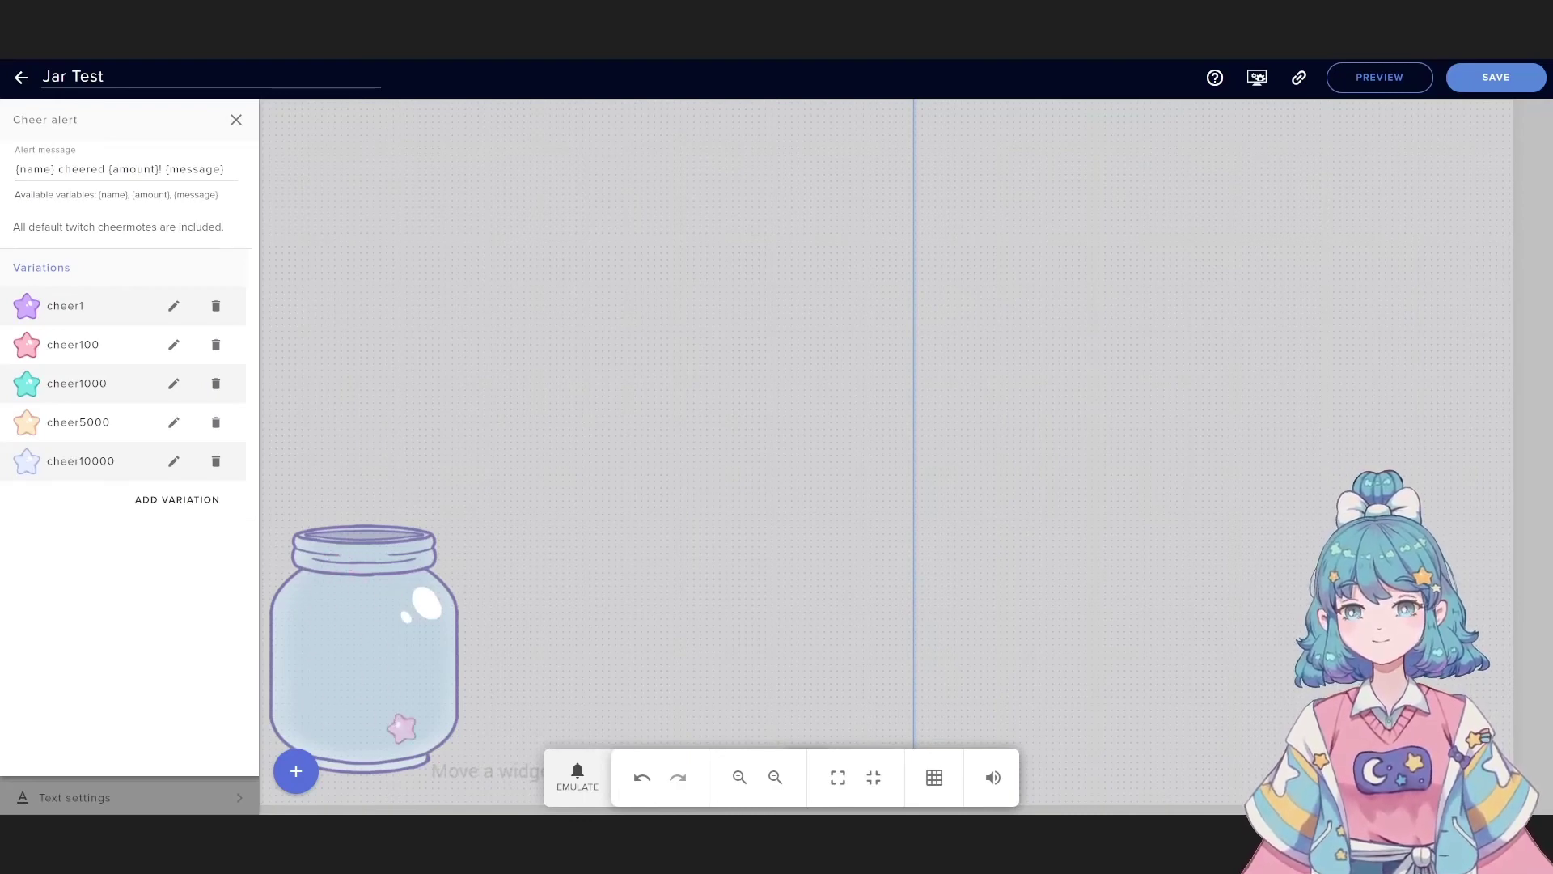
- Look through the test events list again, then close it
click(577, 777)
mouse_move(654, 569)
mouse_move(683, 538)
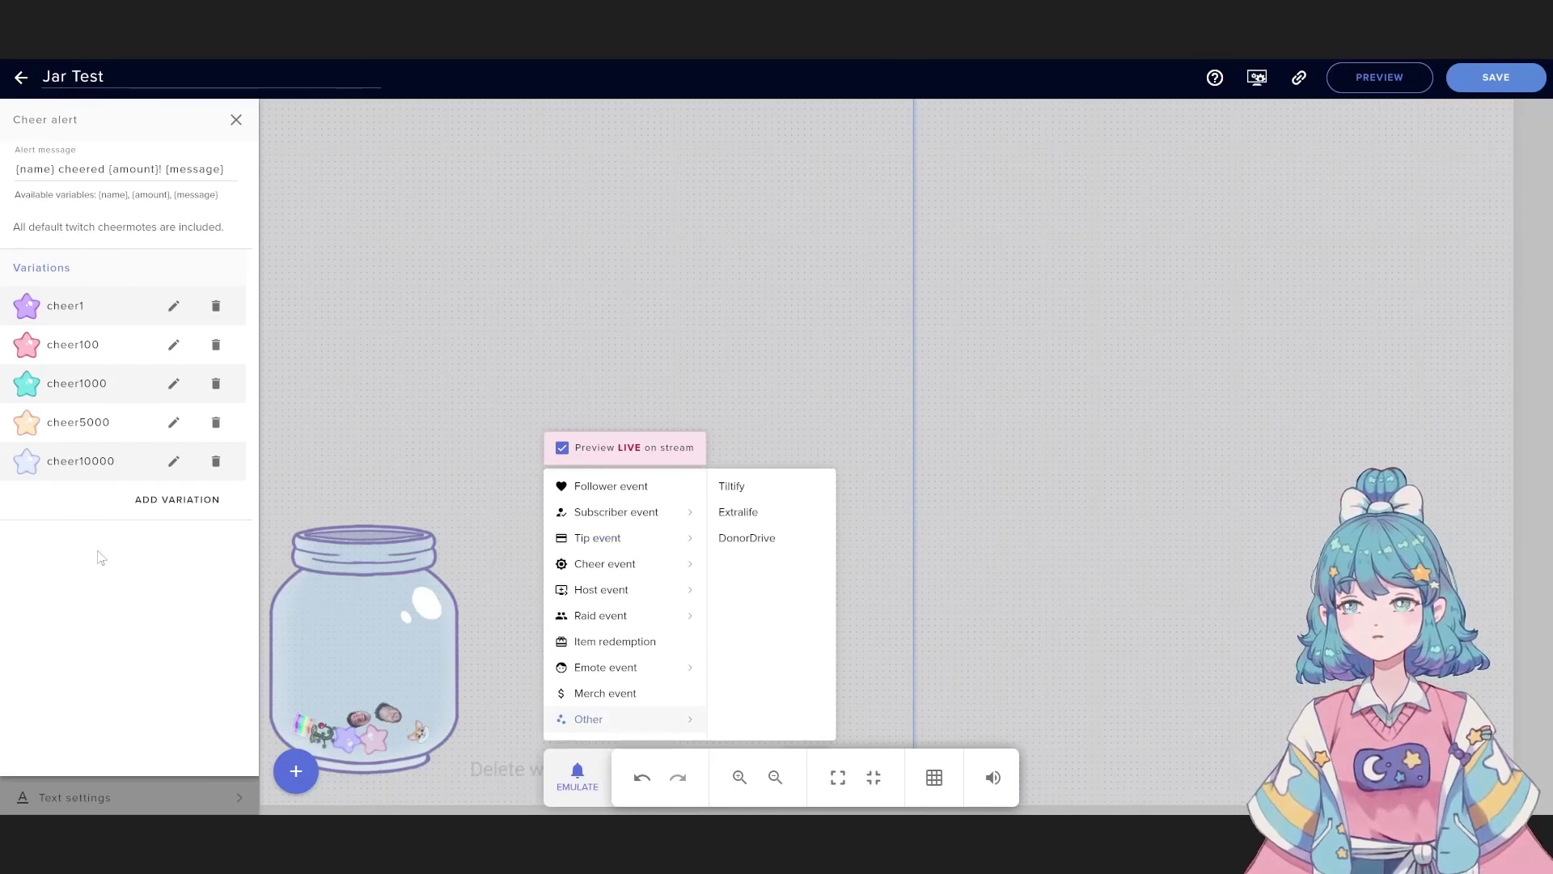
click(466, 502)
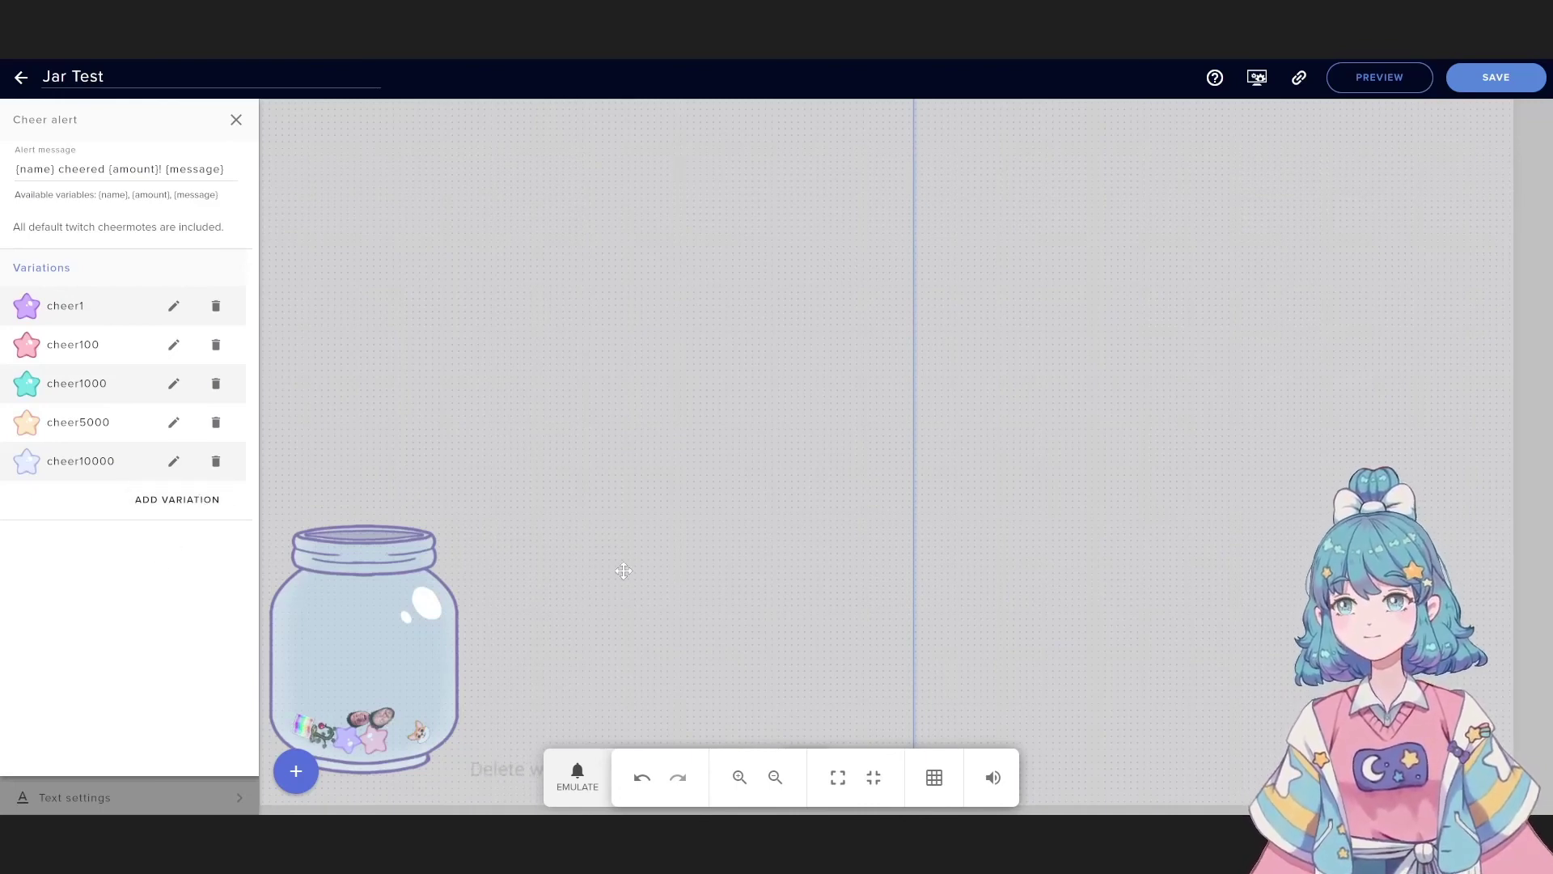
- Close the cheer editor, then switch the Cheers event off and back on
click(236, 121)
click(236, 121)
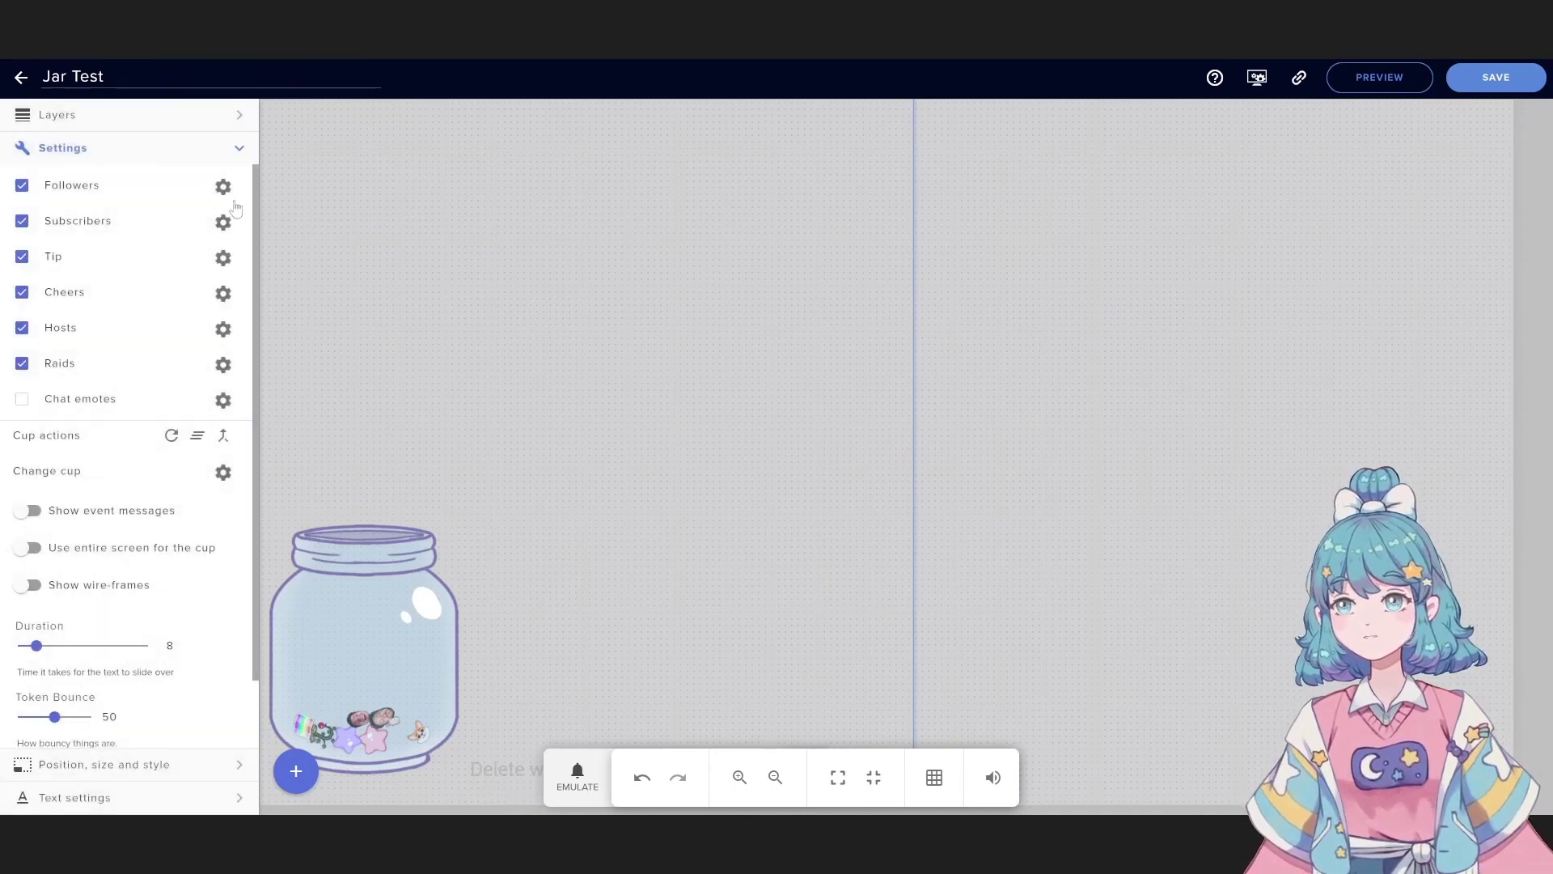
click(43, 297)
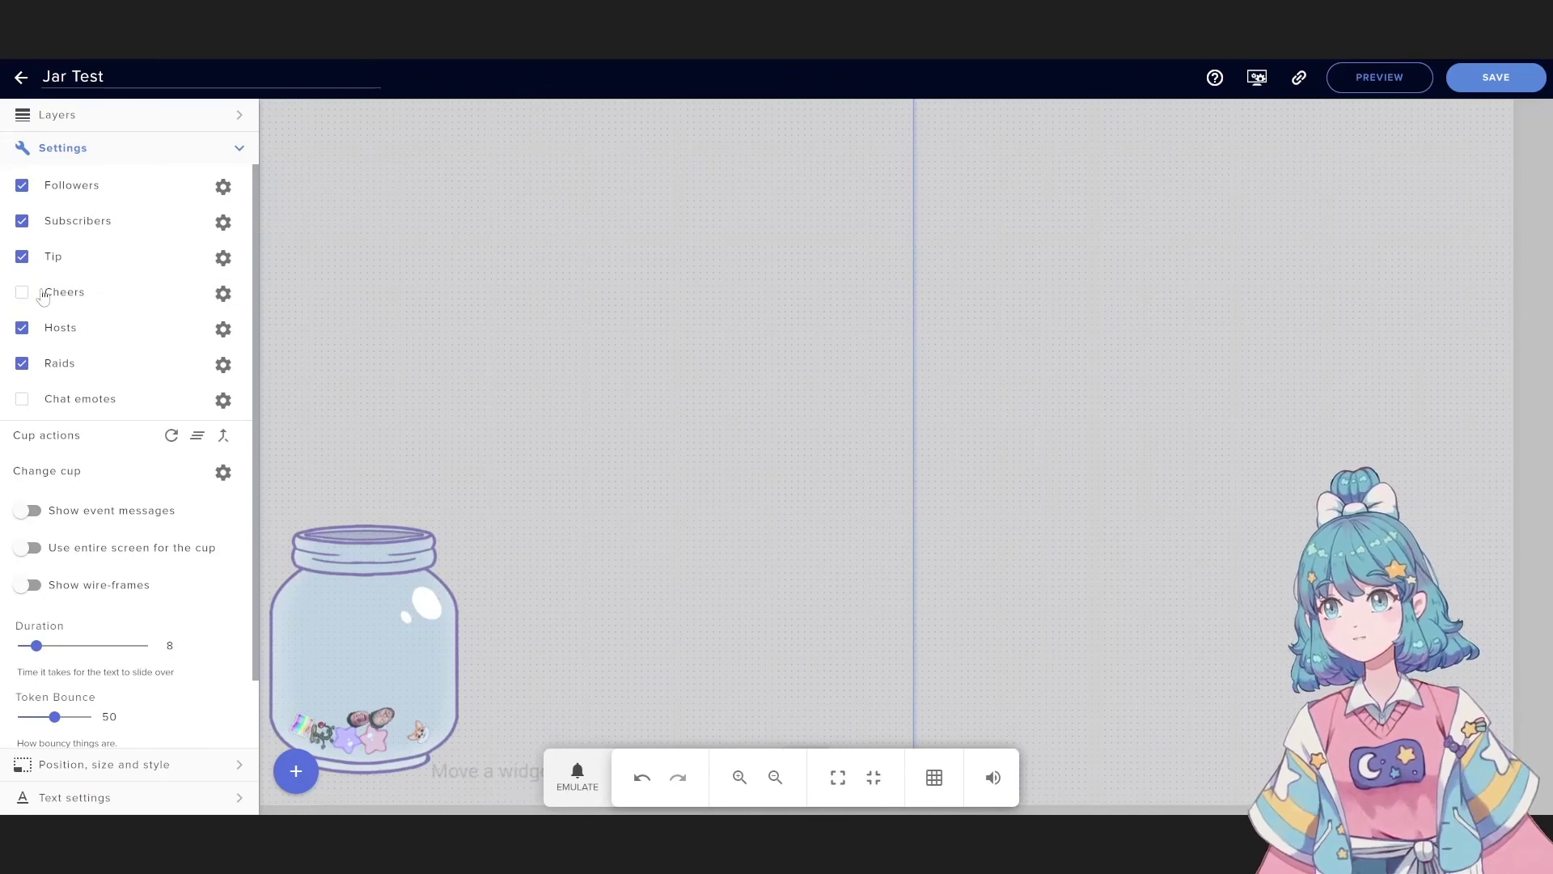
click(43, 296)
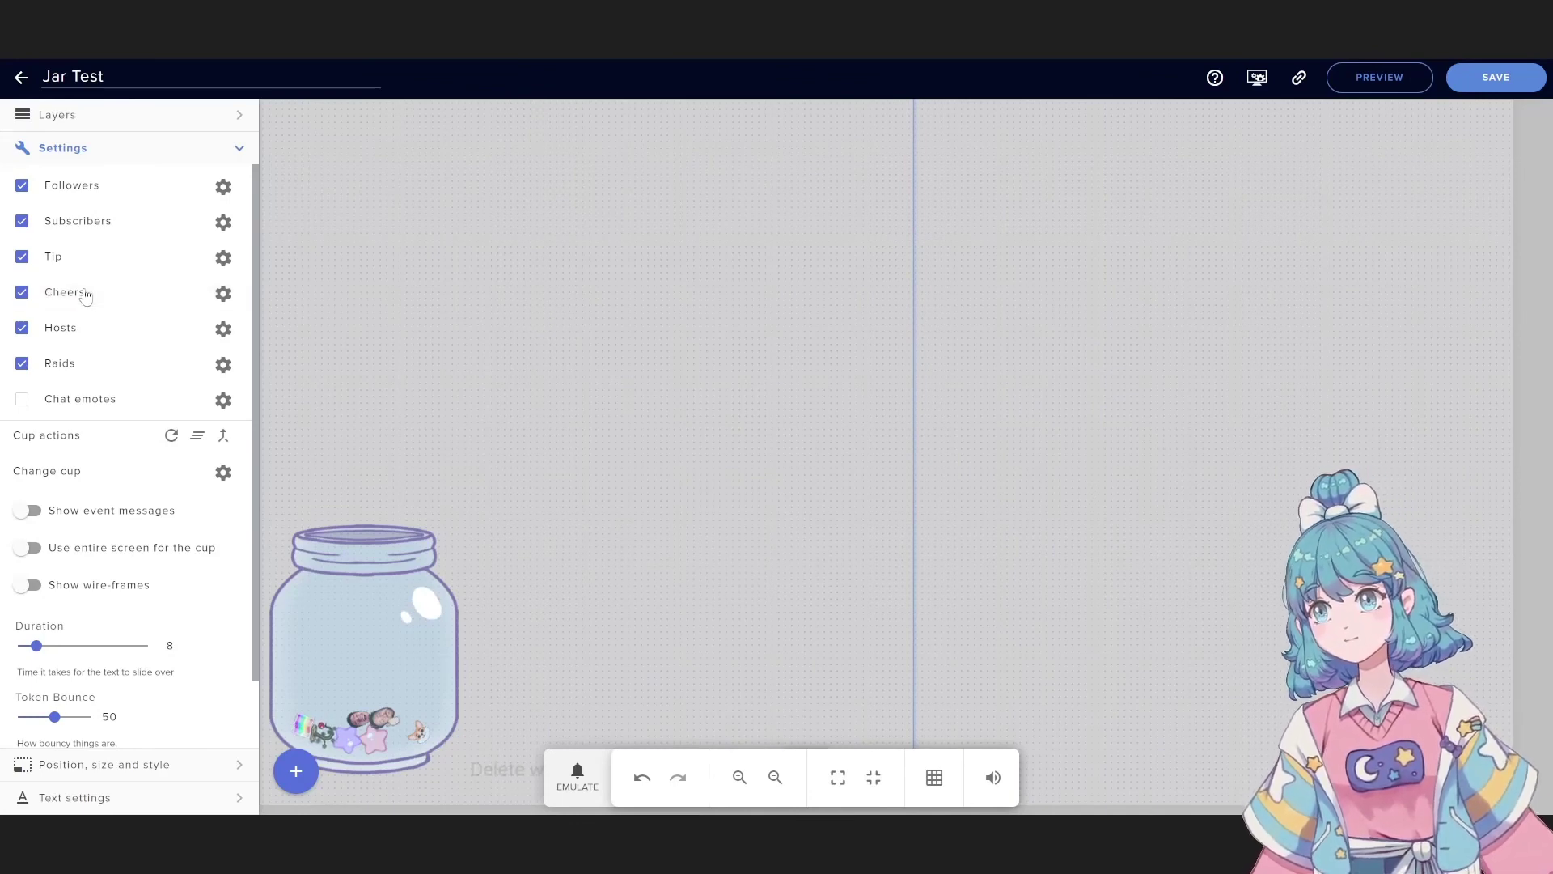